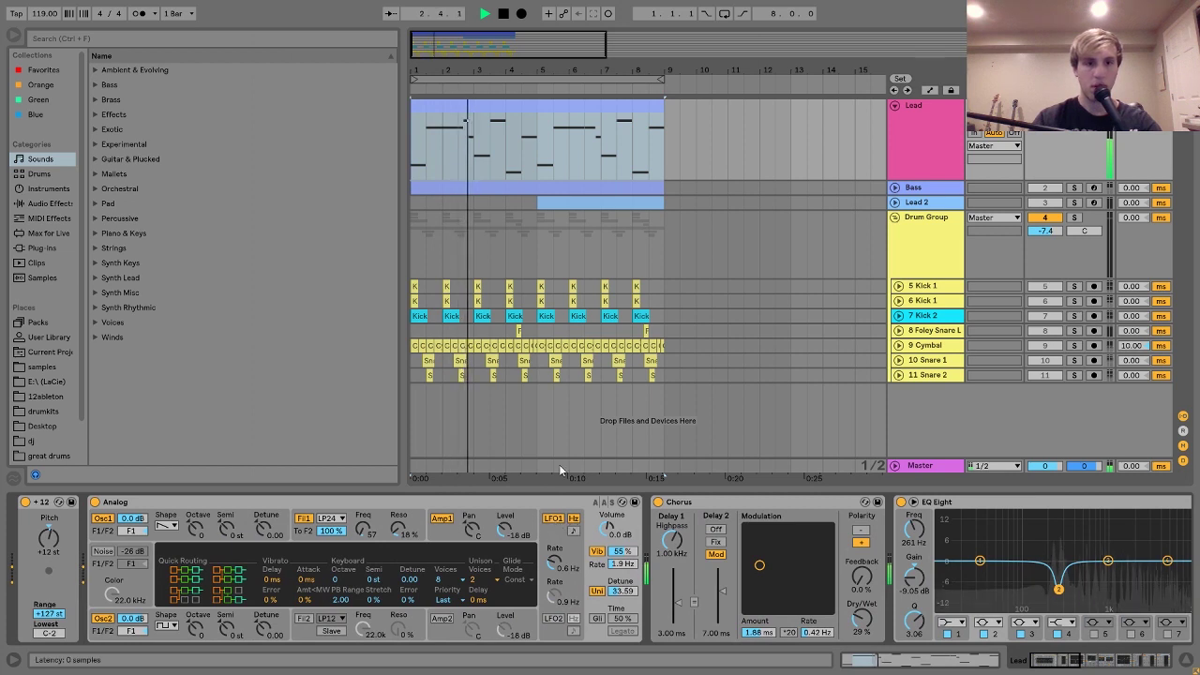
- Stop playback and examine the Lead's Analog synth settings: oscillator 2, filter 1, amp 1 and the global unison section, auditioning the lead briefly
{"action": "left_click", "coordinate": [599, 173]}
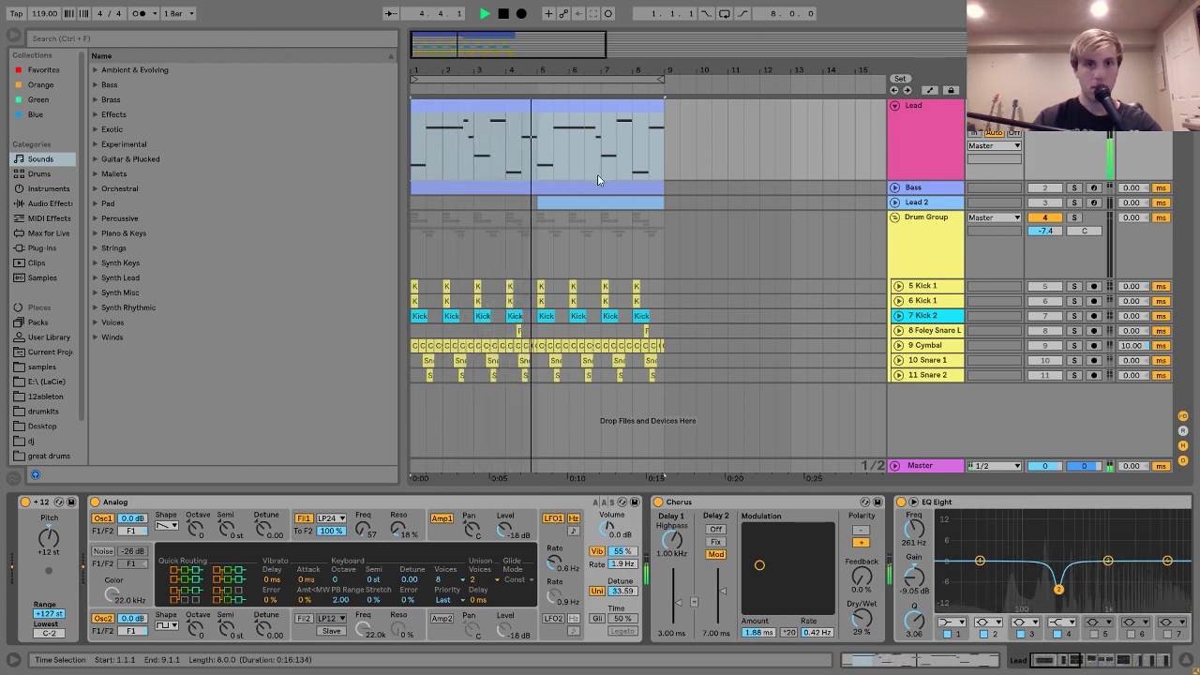
{"action": "key", "text": "space"}
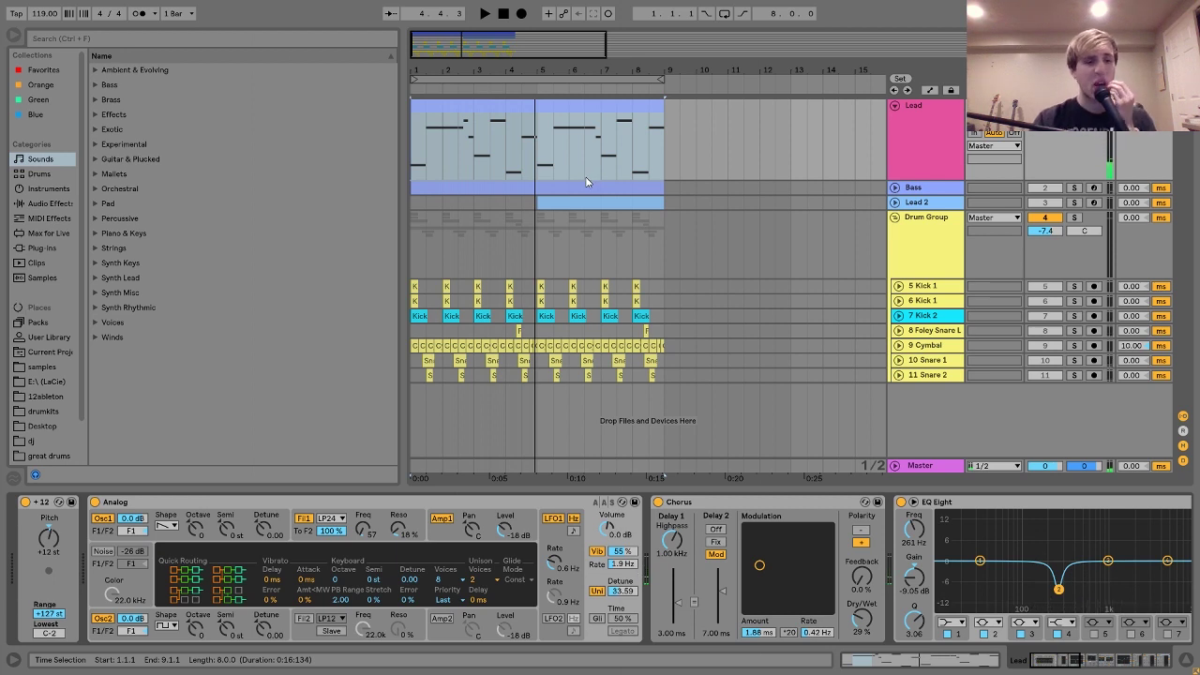
{"action": "left_click", "coordinate": [165, 527]}
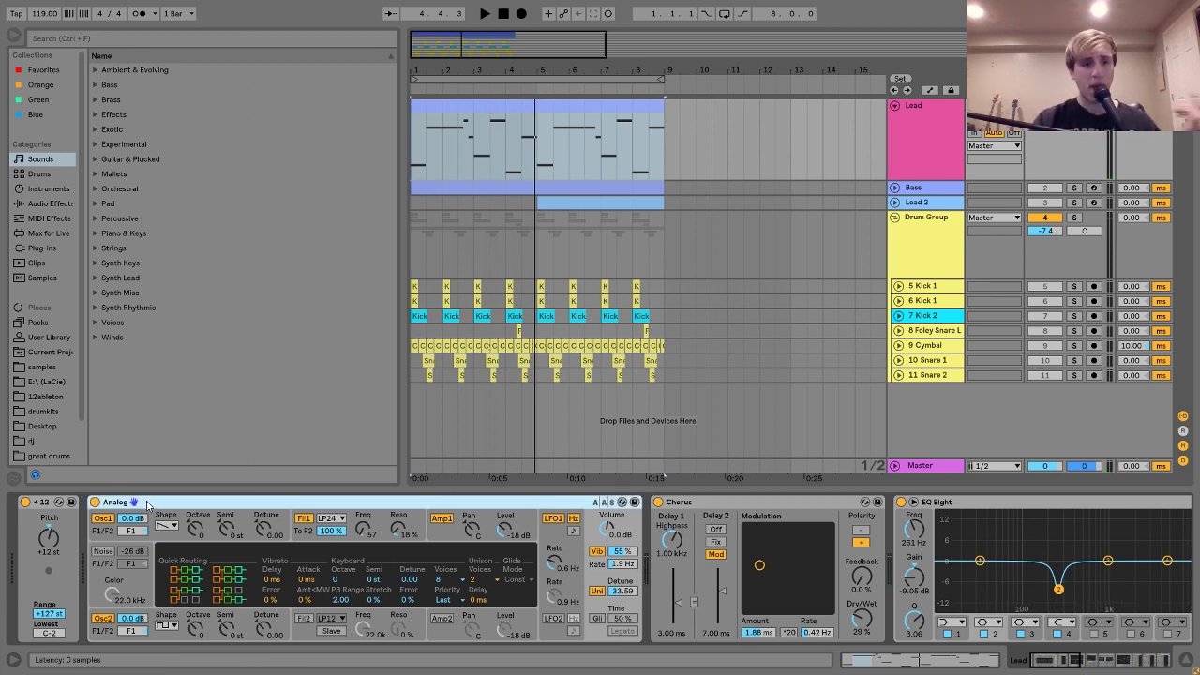
{"action": "left_click", "coordinate": [161, 623]}
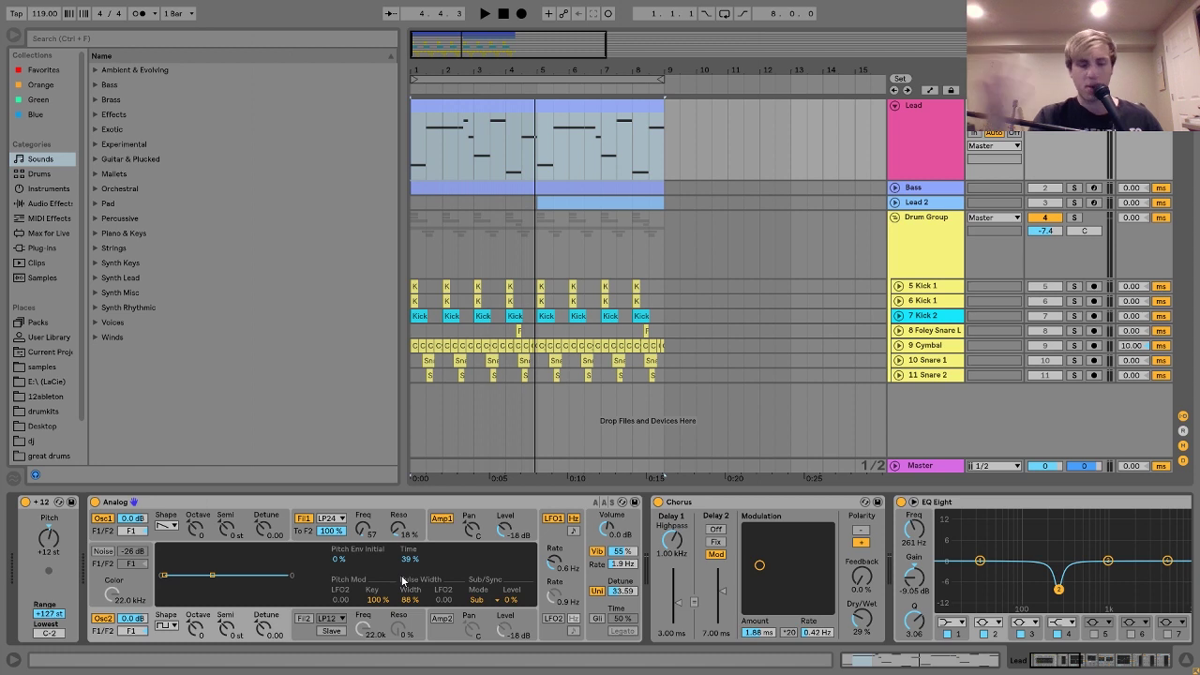
{"action": "left_click", "coordinate": [371, 518]}
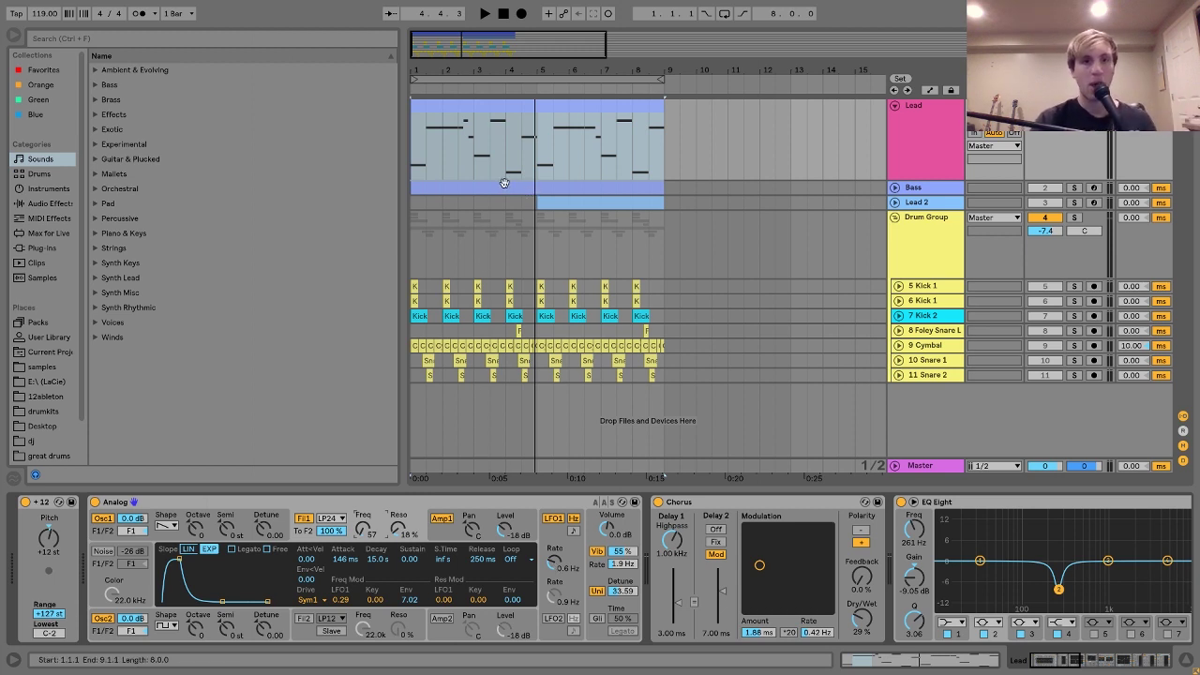
{"action": "key", "text": "space"}
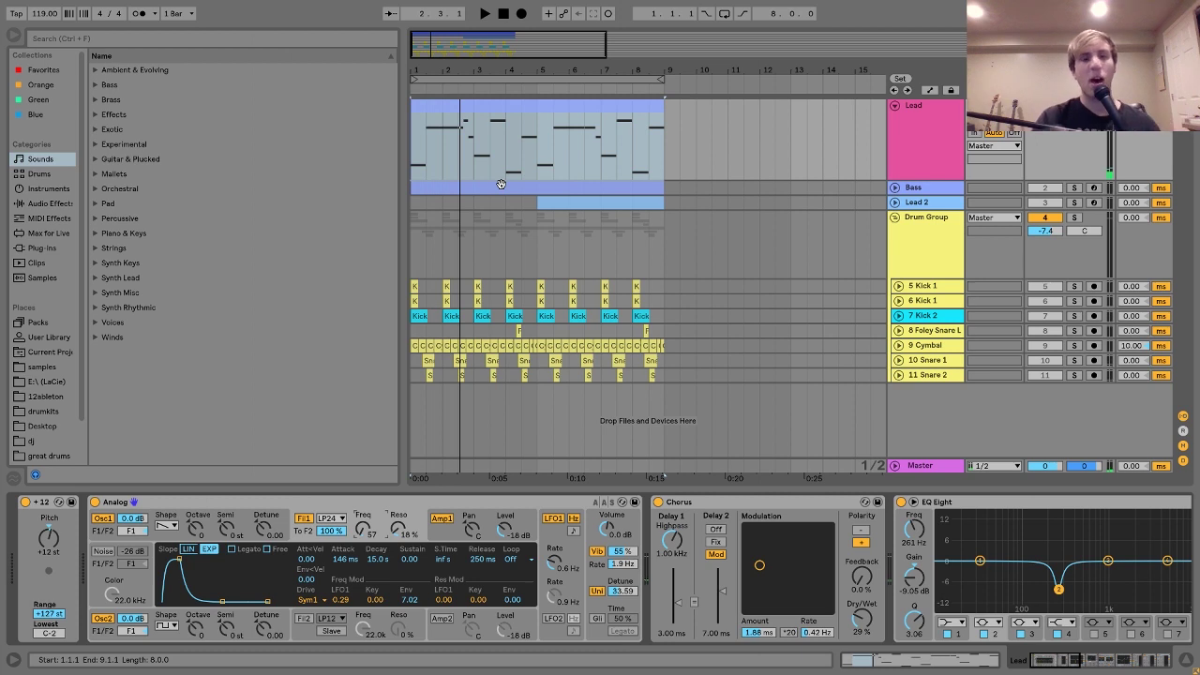
{"action": "left_click", "coordinate": [445, 533]}
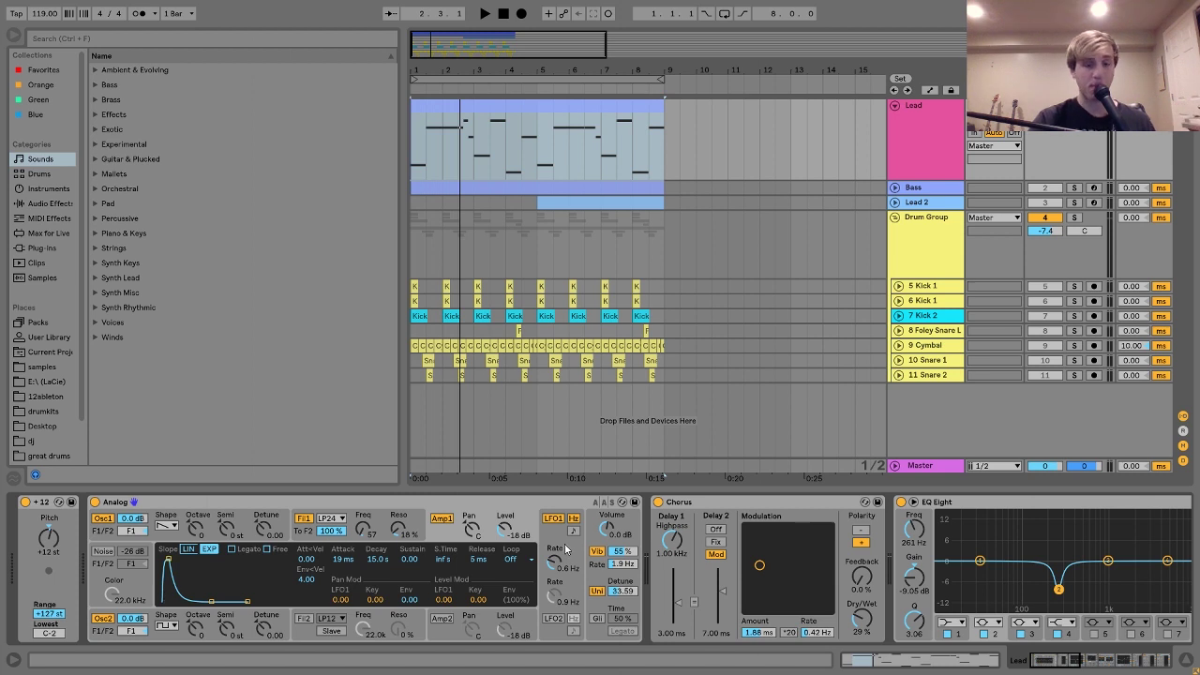
{"action": "left_click", "coordinate": [603, 583]}
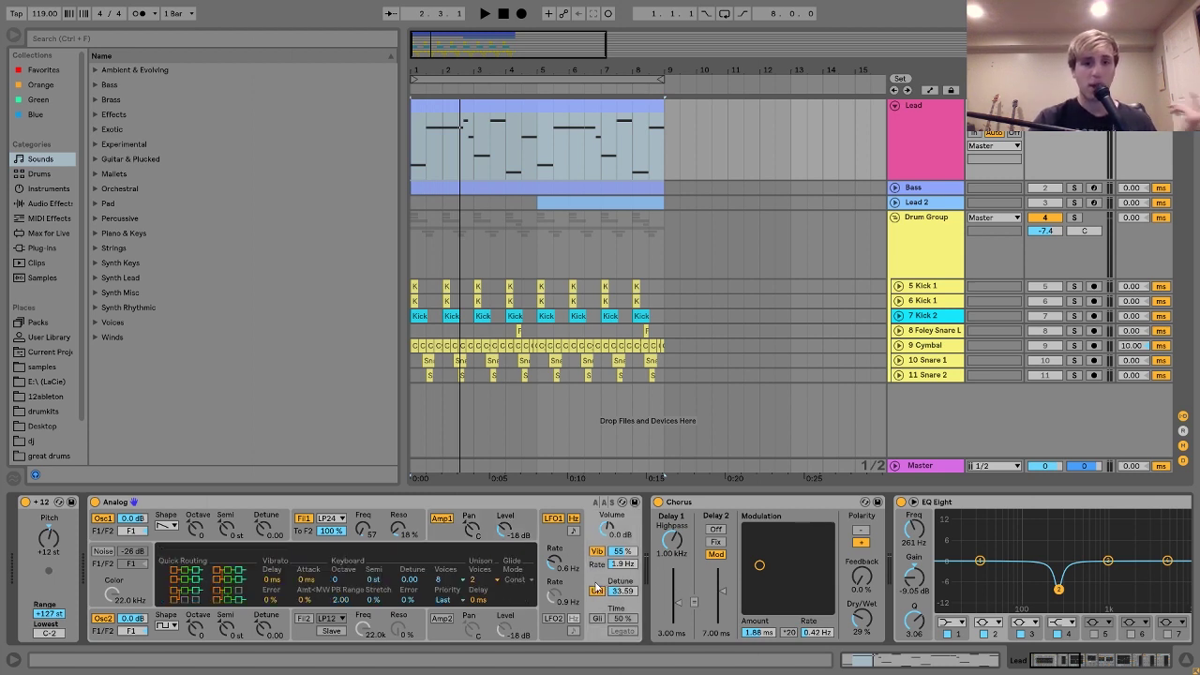
- Compare the lead's sound with Analog's Unison switched off and back on by playing the opening each time
{"action": "scroll", "coordinate": [597, 589], "scroll_direction": "right", "scroll_amount": 1}
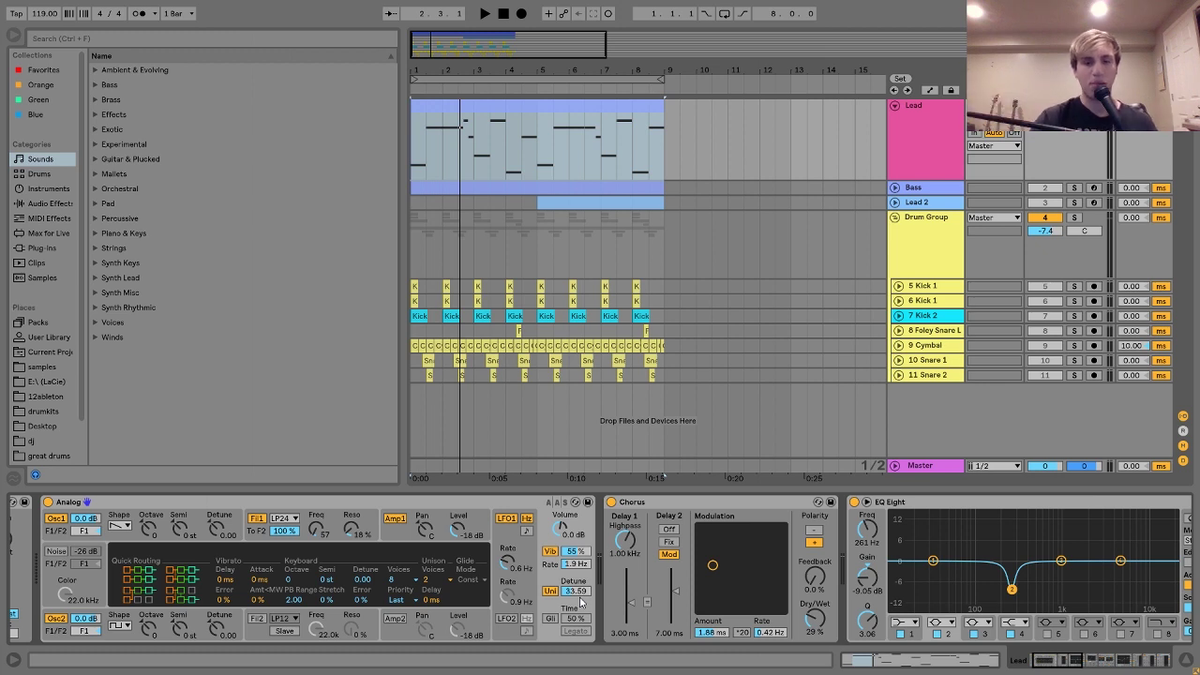
{"action": "left_click", "coordinate": [554, 592]}
{"action": "key", "text": "space"}
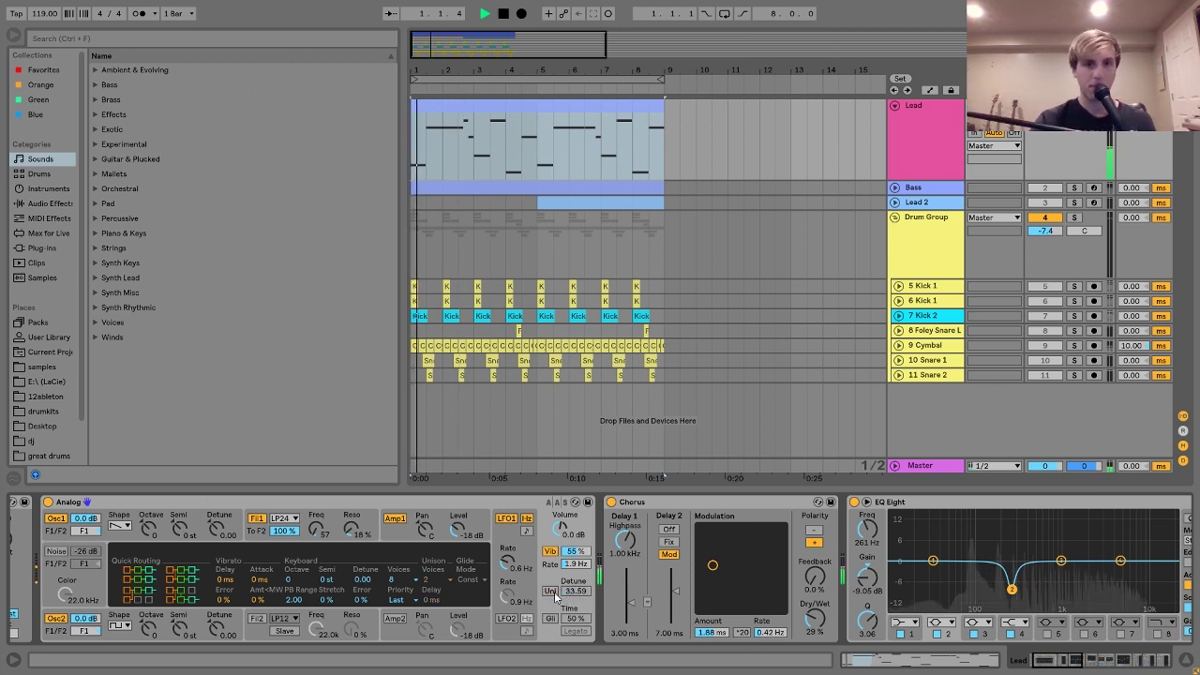
{"action": "key", "text": "space"}
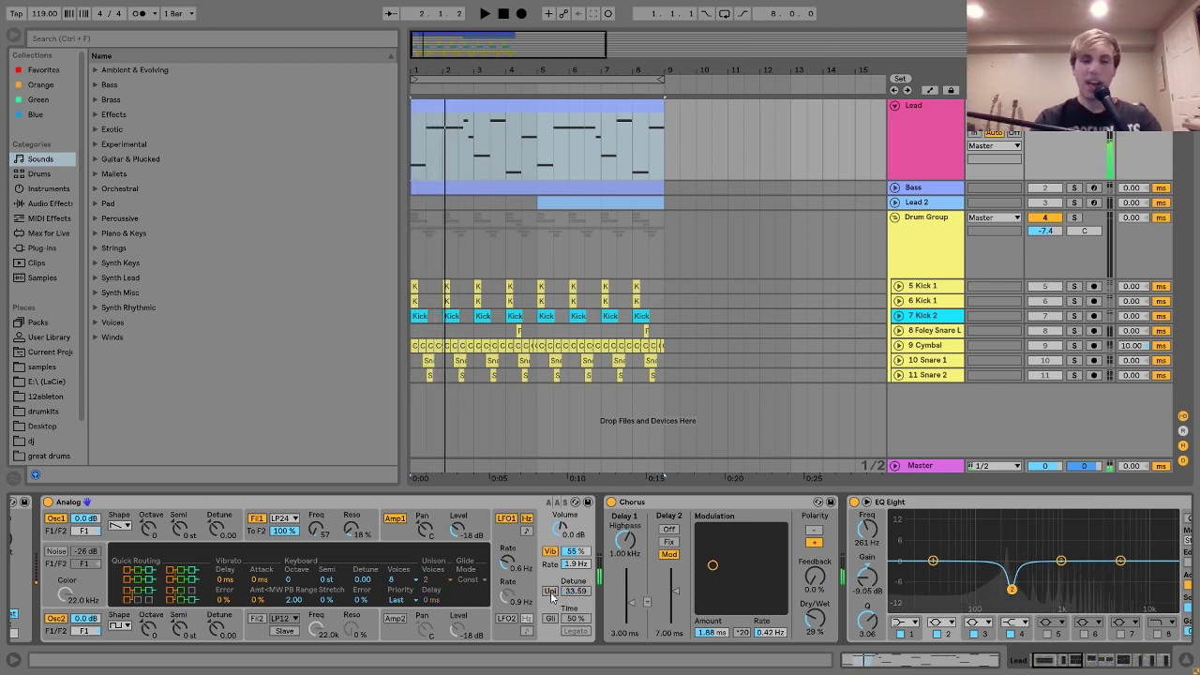
{"action": "left_click", "coordinate": [552, 592]}
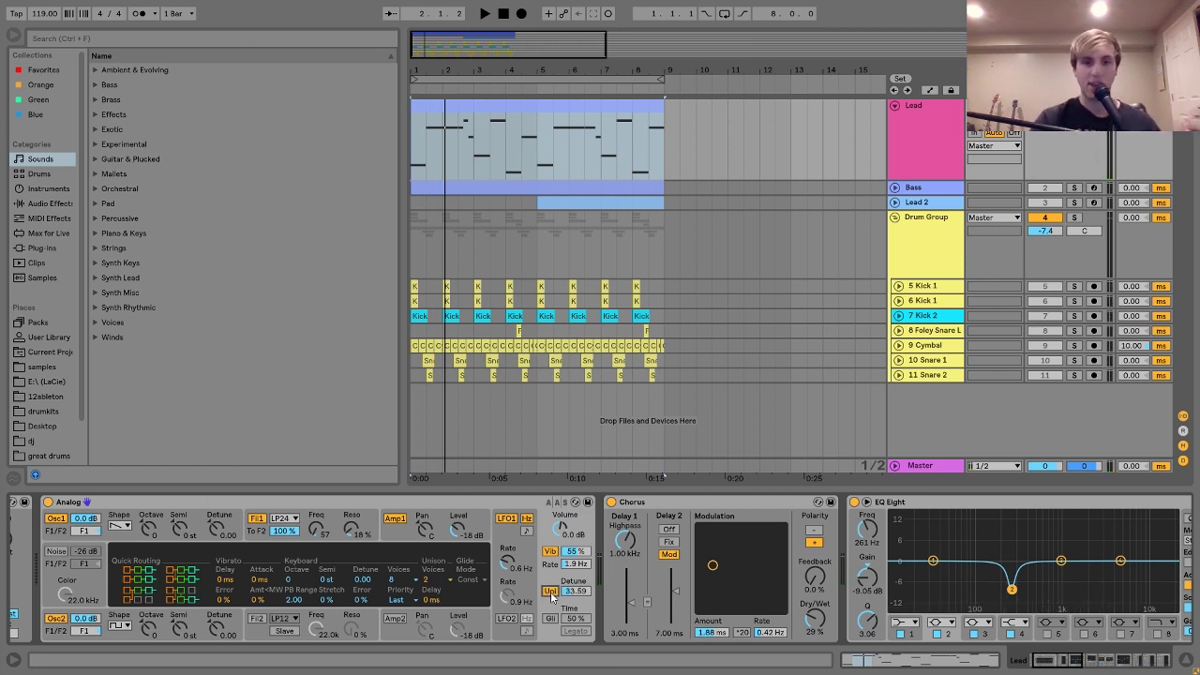
{"action": "key", "text": "space"}
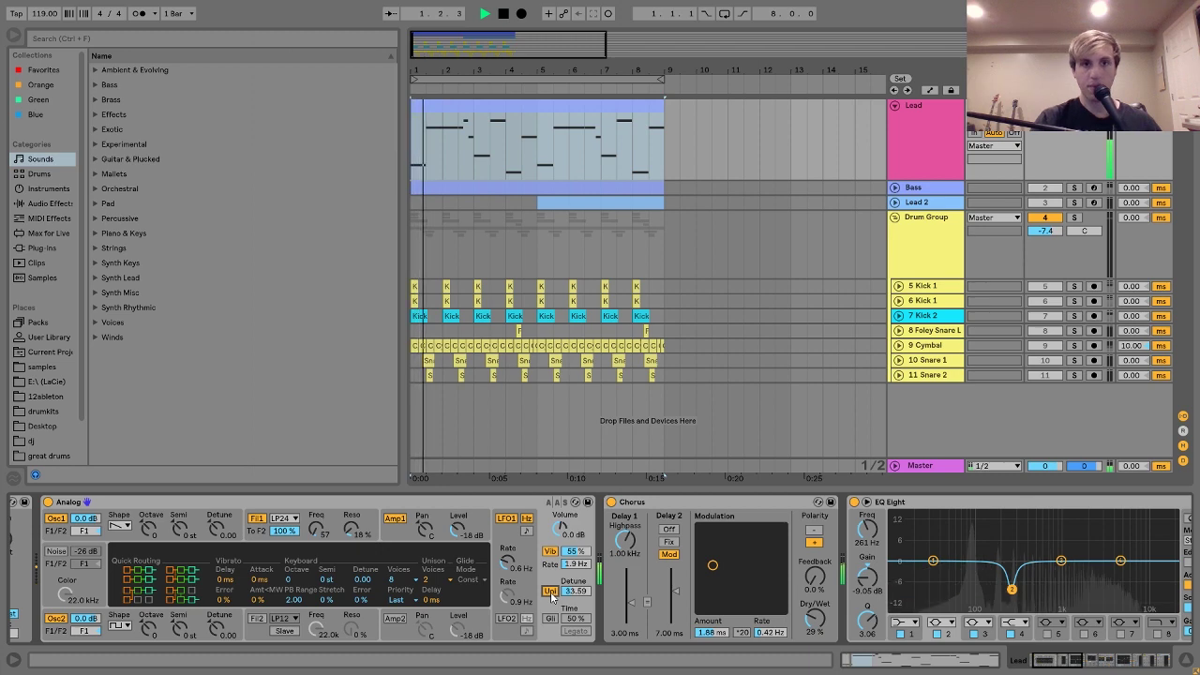
{"action": "key", "text": "space"}
{"action": "scroll", "coordinate": [553, 597], "scroll_direction": "right", "scroll_amount": 6}
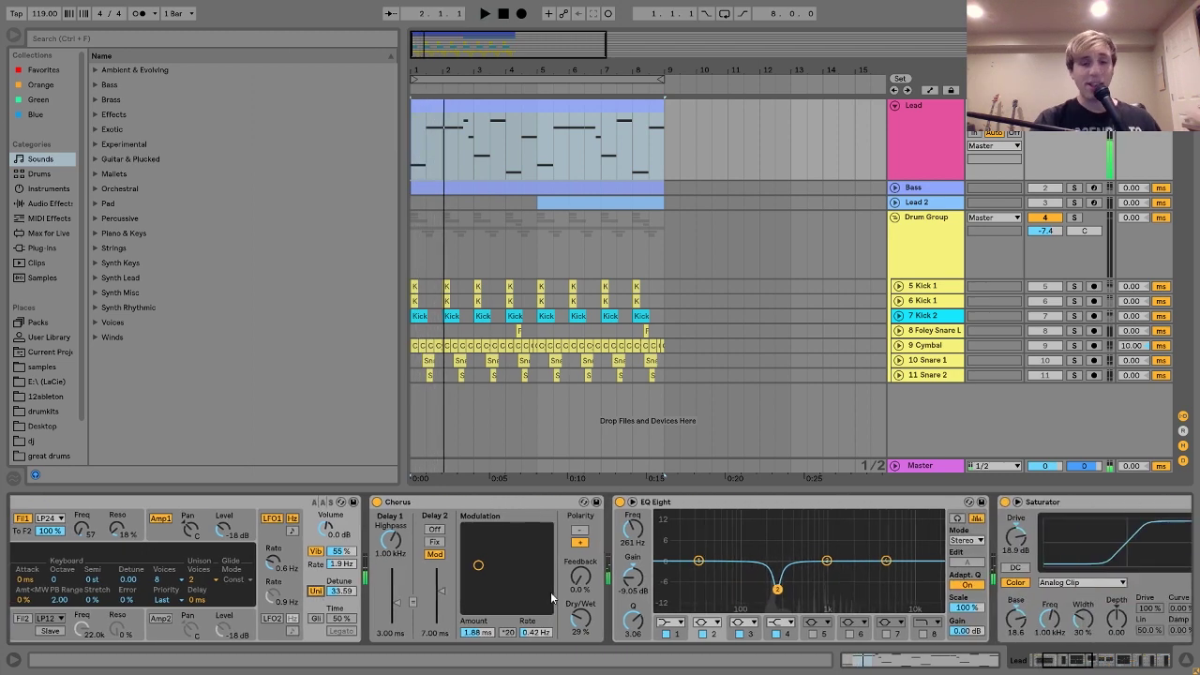
{"action": "left_click", "coordinate": [431, 502]}
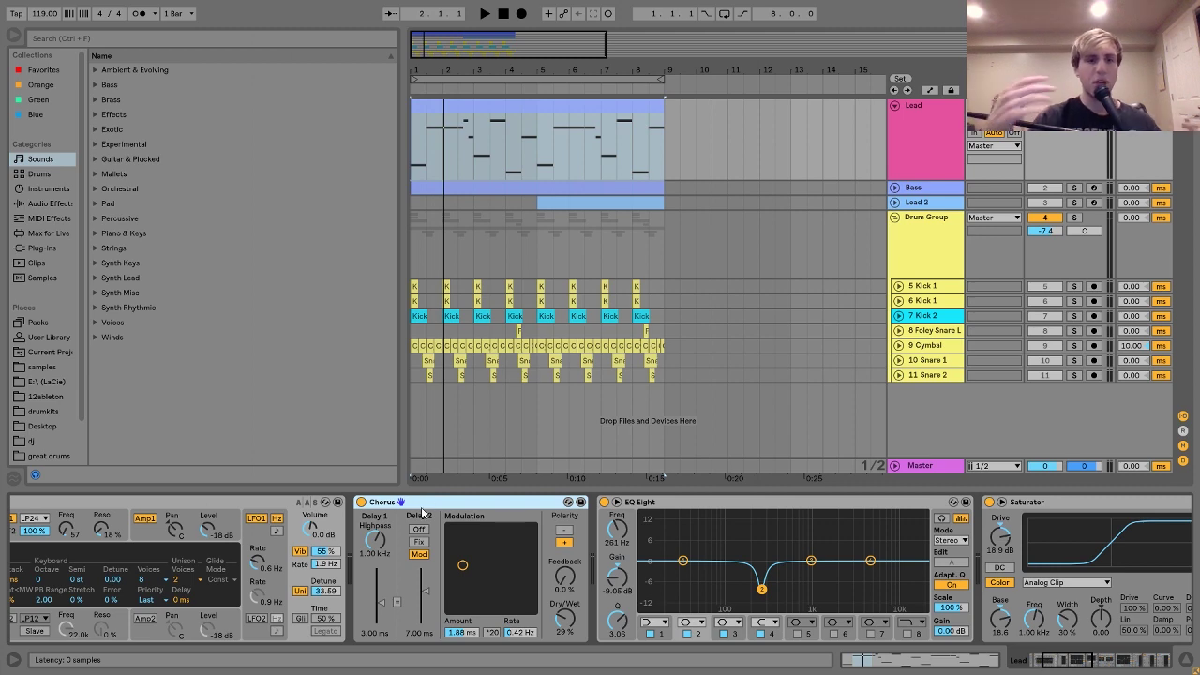
{"action": "scroll", "coordinate": [422, 513], "scroll_direction": "right", "scroll_amount": 2}
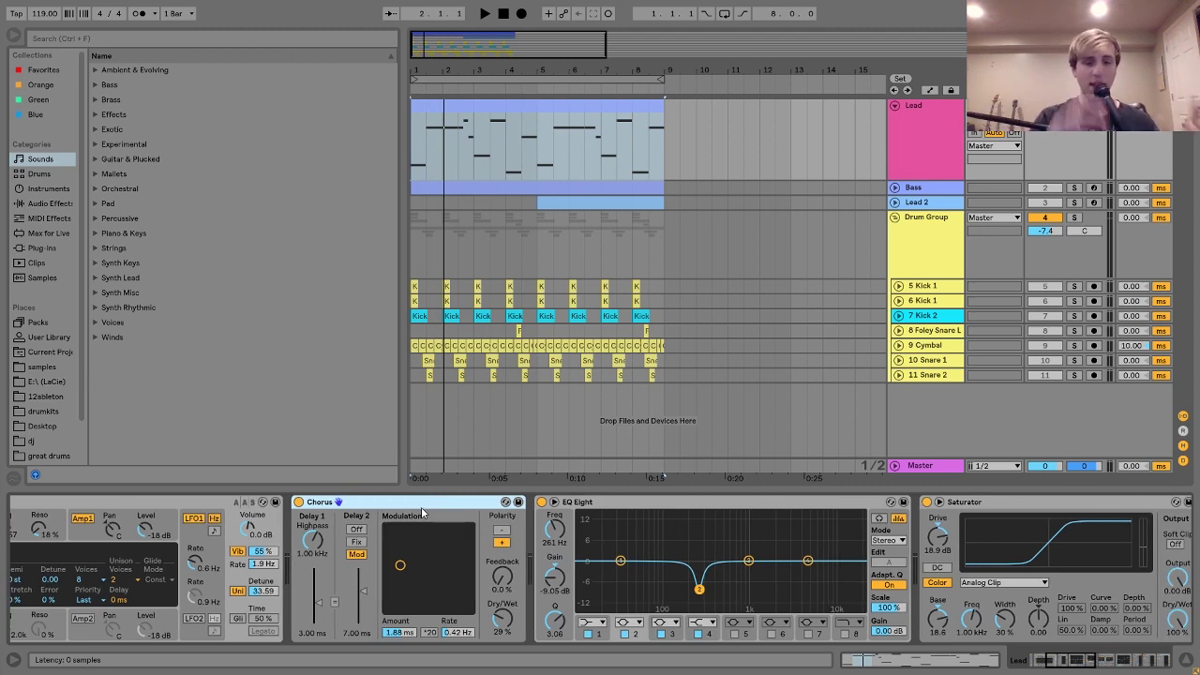
{"action": "scroll", "coordinate": [421, 511], "scroll_direction": "right", "scroll_amount": 4}
{"action": "left_click", "coordinate": [421, 507]}
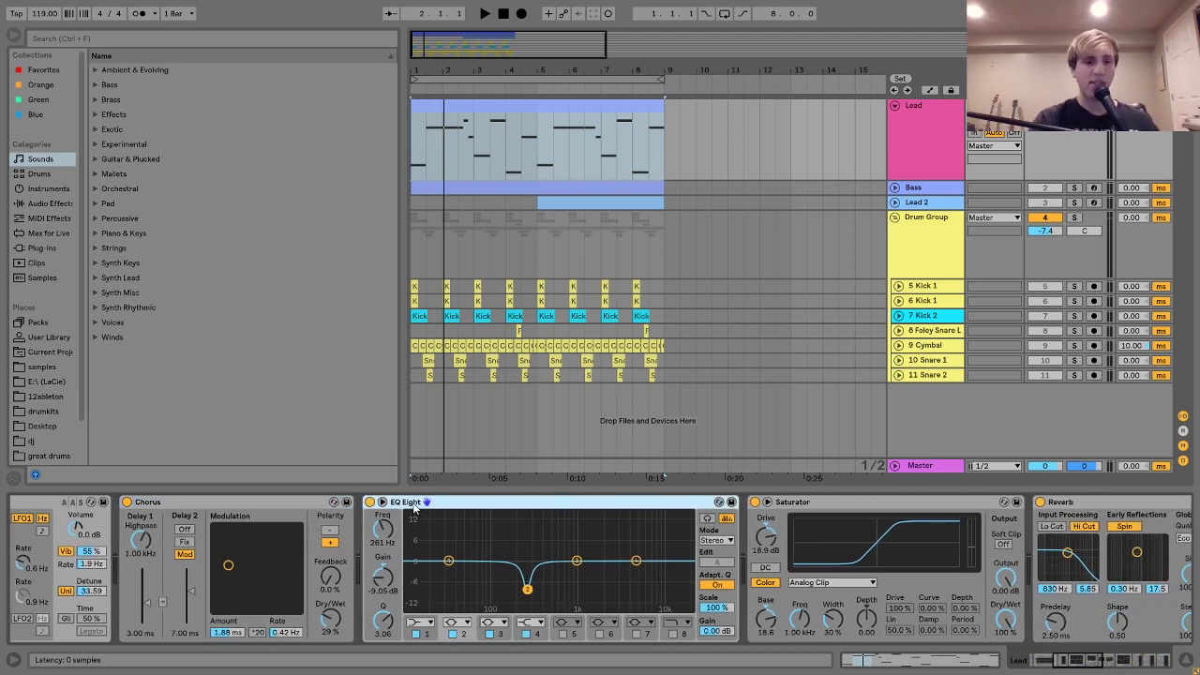
{"action": "scroll", "coordinate": [414, 507], "scroll_direction": "right", "scroll_amount": 3}
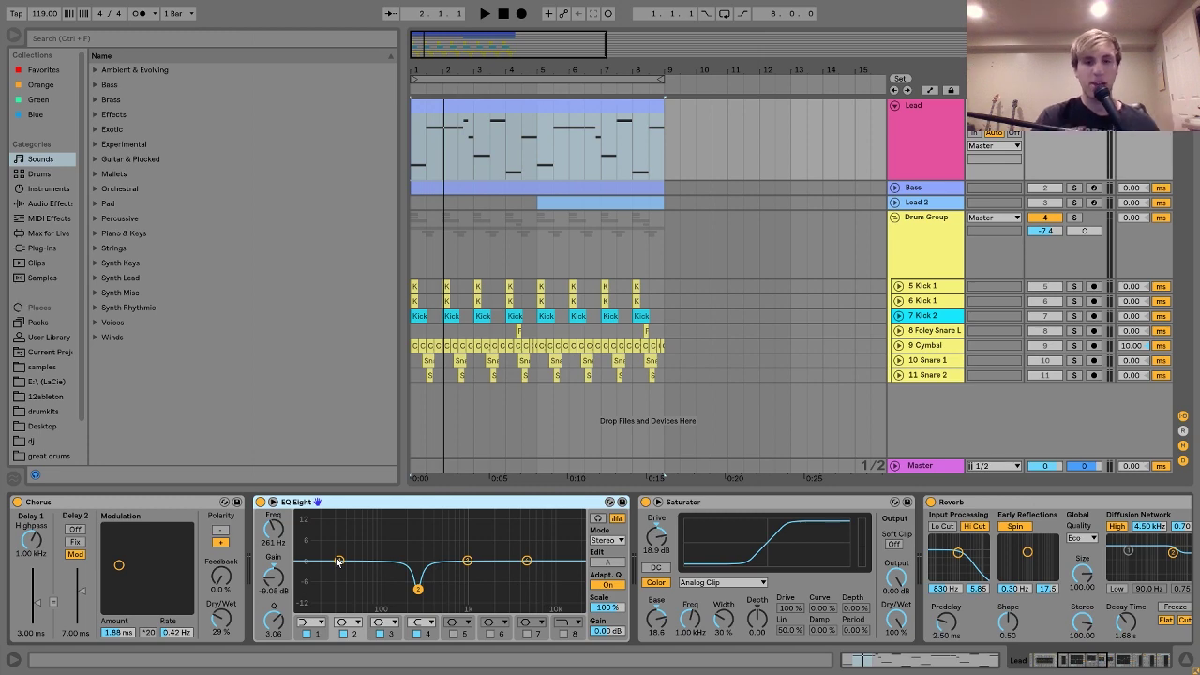
- Compare the lead's sound with the Saturator bypassed and re-enabled by playing the opening each time
{"action": "scroll", "coordinate": [338, 561], "scroll_direction": "right", "scroll_amount": 5}
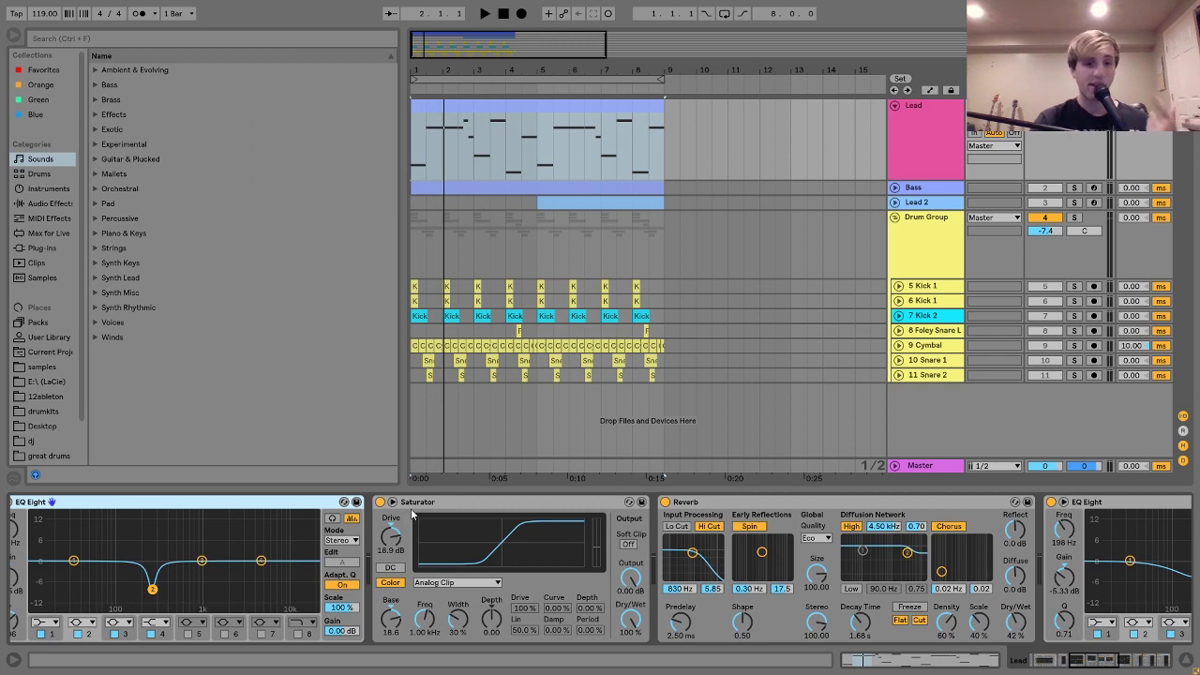
{"action": "left_click", "coordinate": [411, 516]}
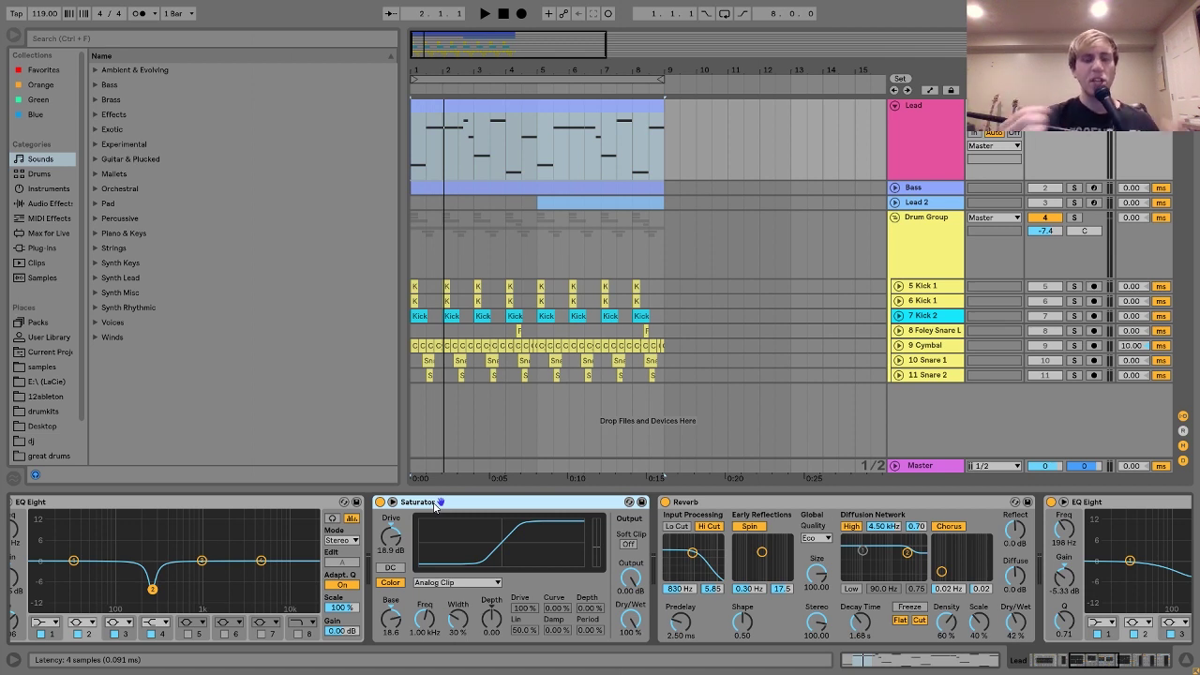
{"action": "left_click", "coordinate": [380, 502]}
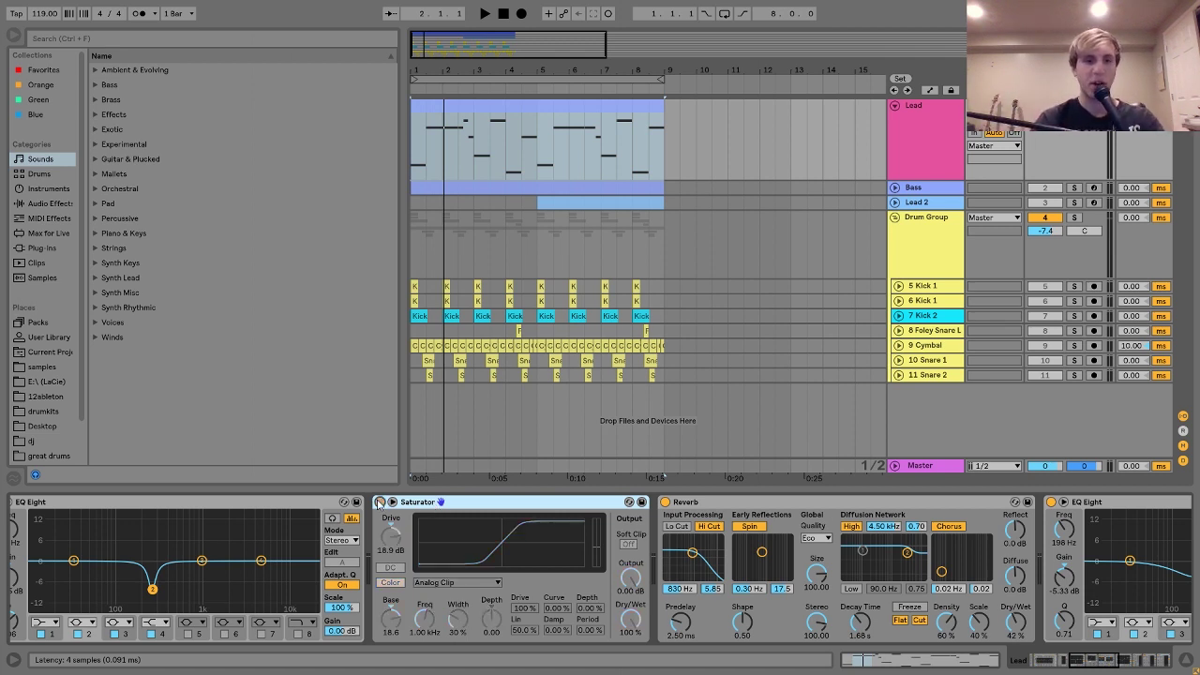
{"action": "key", "text": "space"}
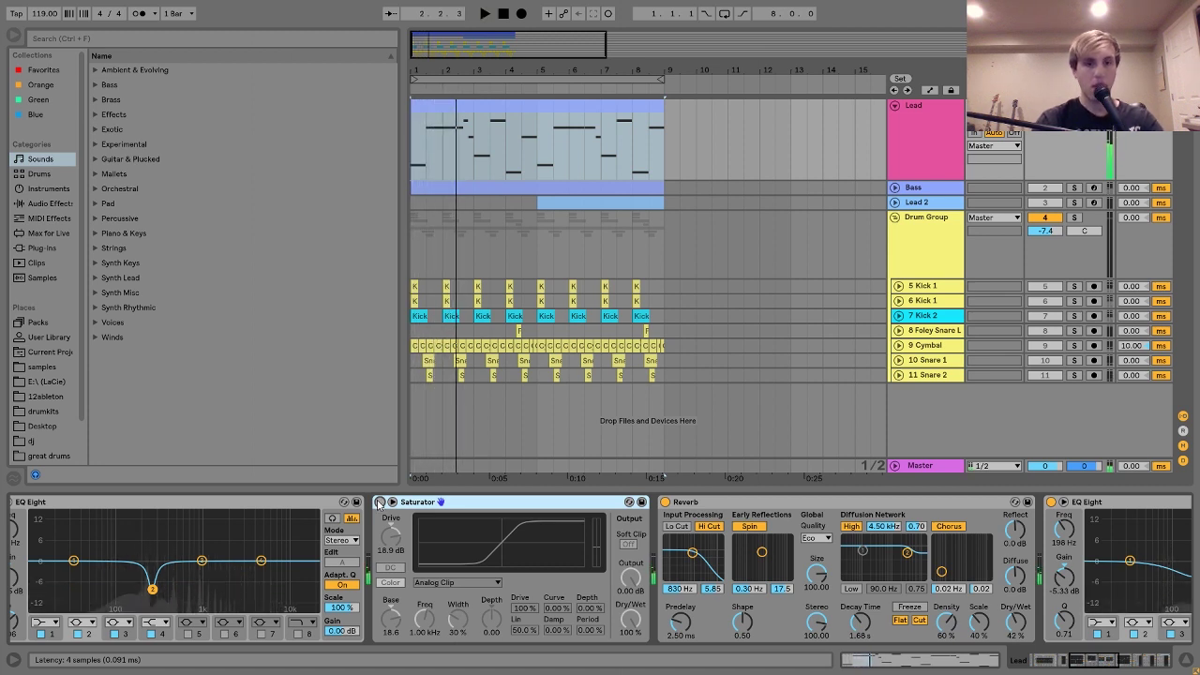
{"action": "left_click", "coordinate": [380, 502]}
{"action": "key", "text": "space"}
{"action": "key", "text": "space"}
{"action": "scroll", "coordinate": [447, 518], "scroll_direction": "right", "scroll_amount": 4}
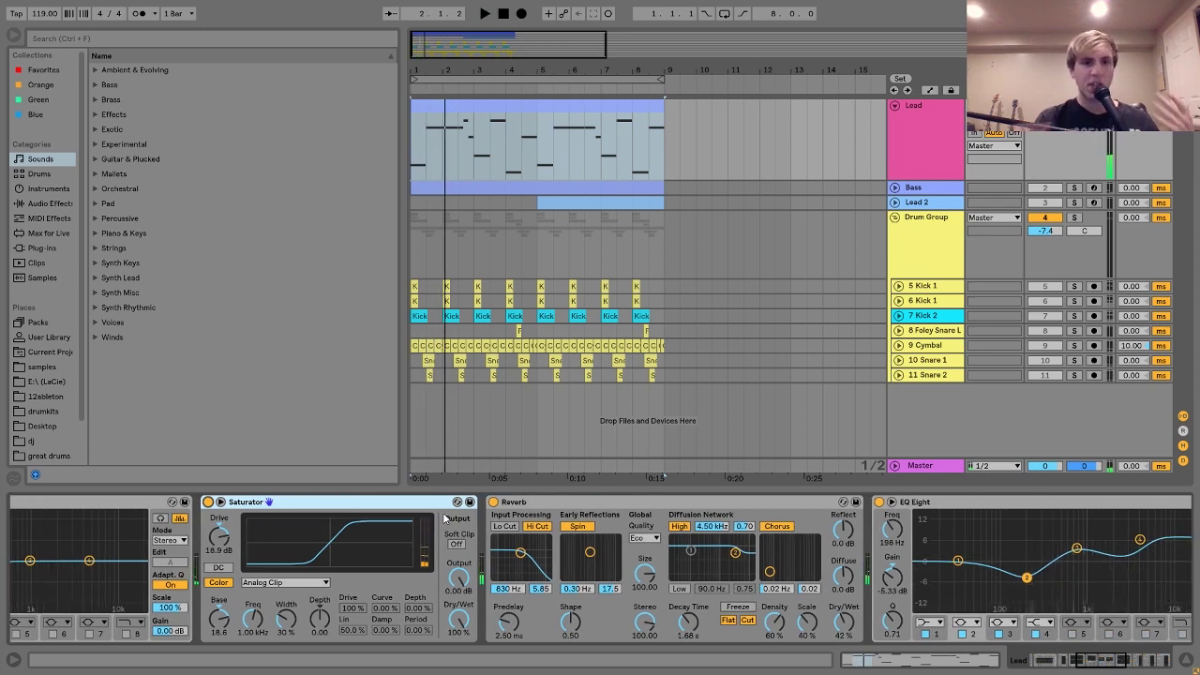
{"action": "scroll", "coordinate": [447, 518], "scroll_direction": "right", "scroll_amount": 4}
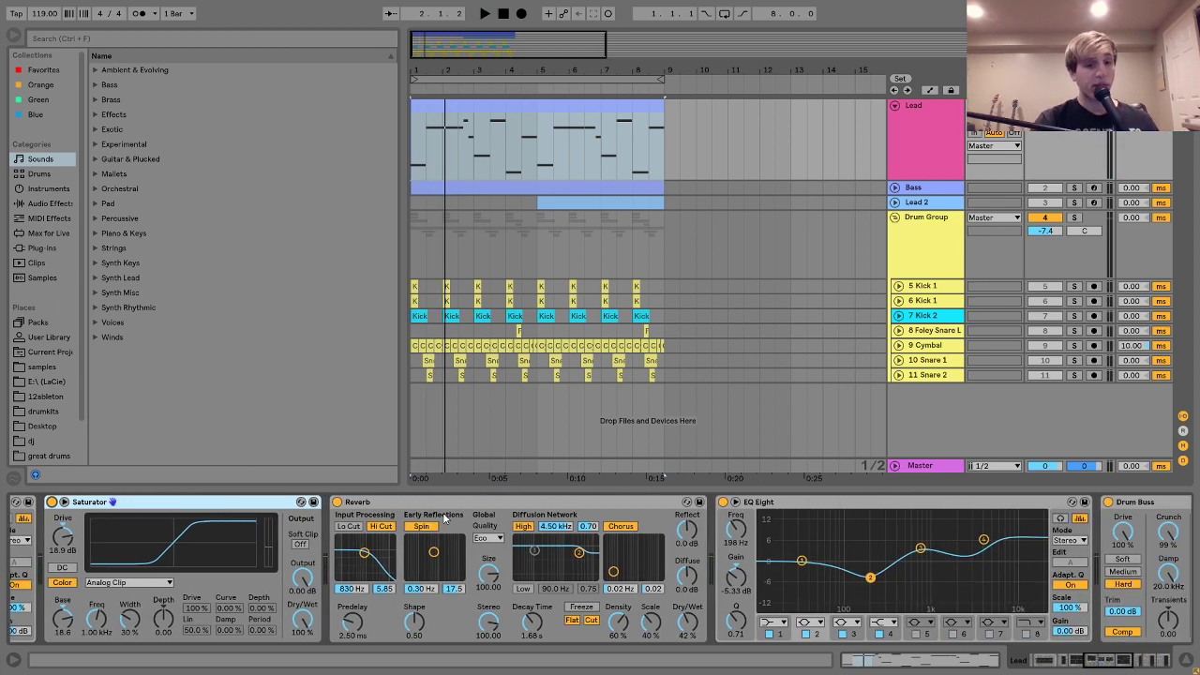
{"action": "left_click", "coordinate": [412, 510]}
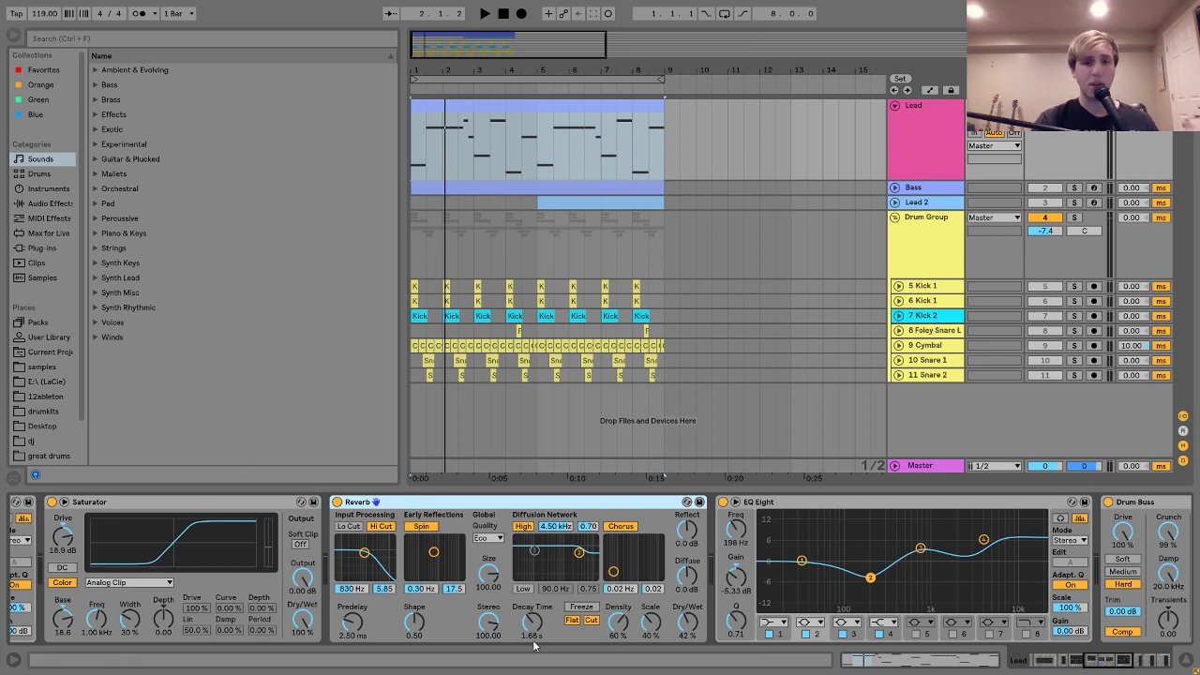
- Select band 4 of the EQ Eight after the Reverb and audition the lead through that EQ
{"action": "scroll", "coordinate": [535, 643], "scroll_direction": "right", "scroll_amount": 4}
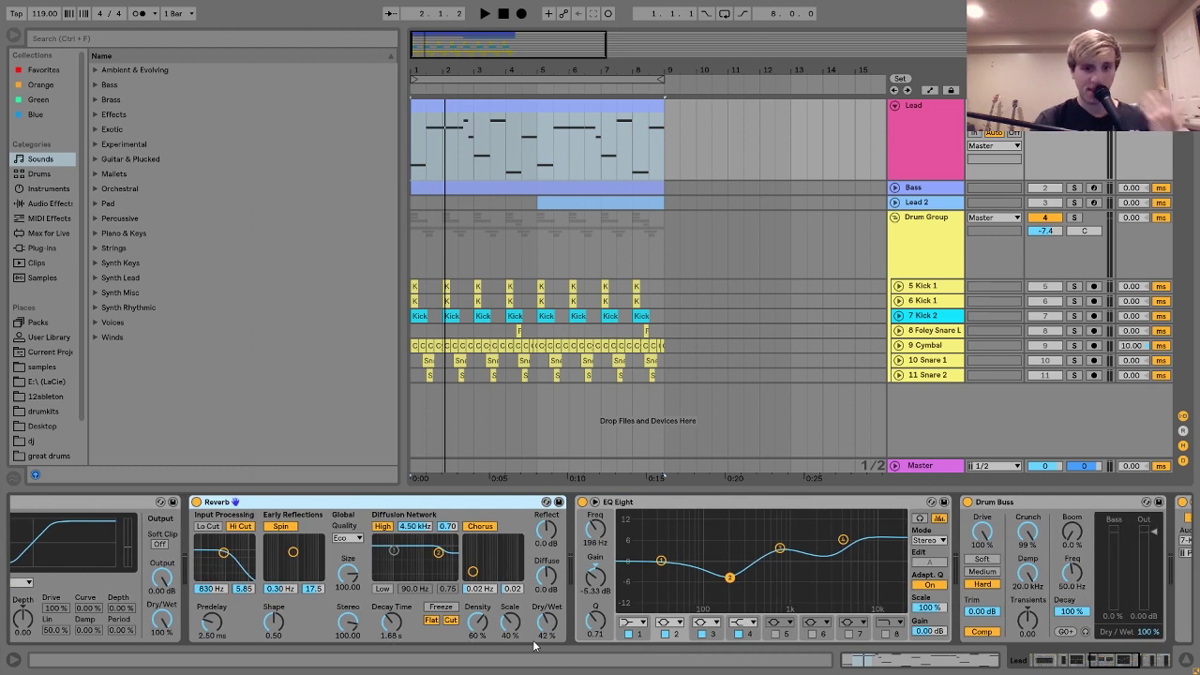
{"action": "scroll", "coordinate": [534, 643], "scroll_direction": "right", "scroll_amount": 4}
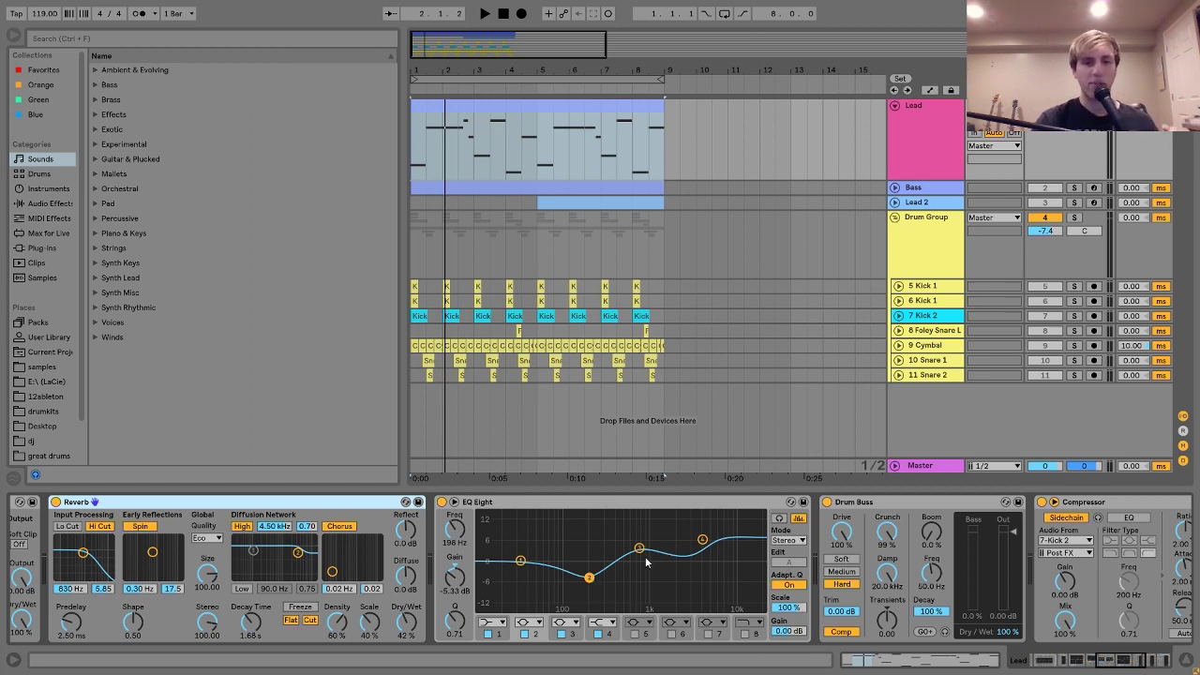
{"action": "left_click", "coordinate": [701, 542]}
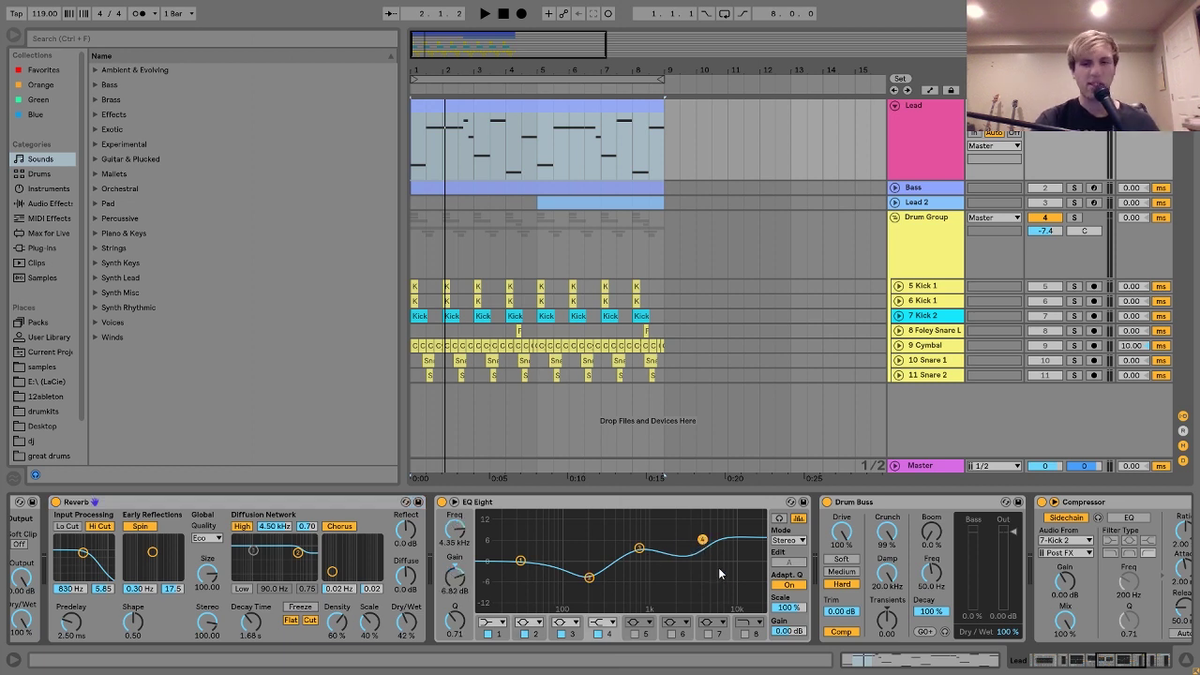
{"action": "key", "text": "space"}
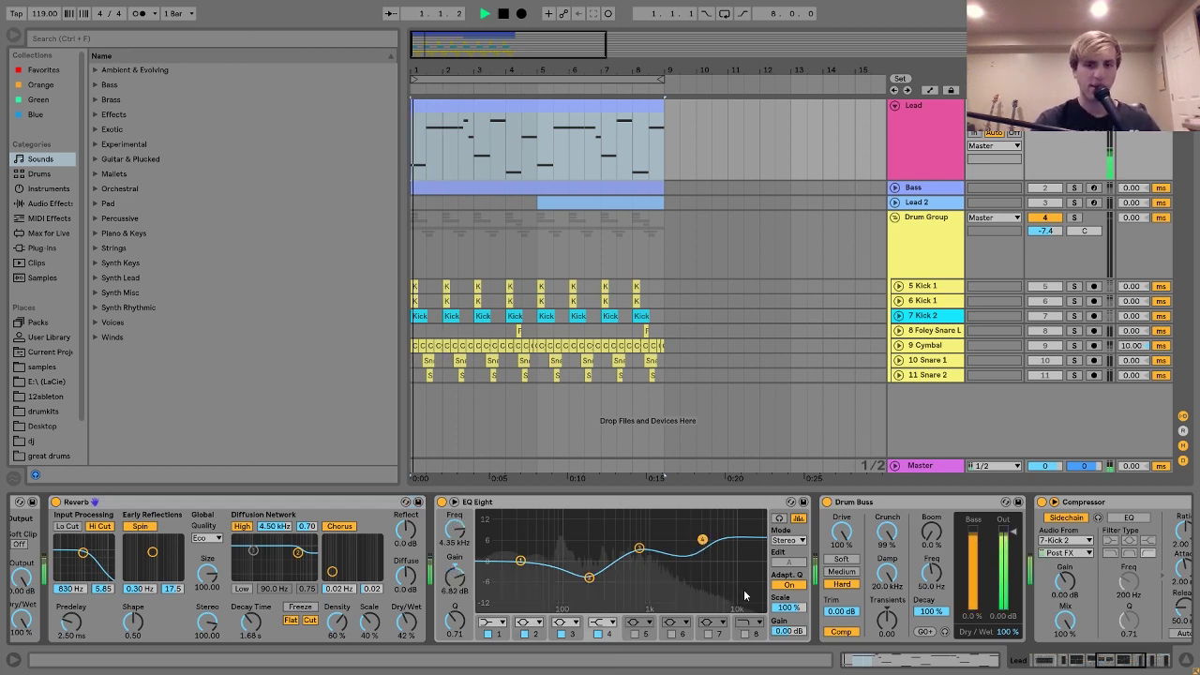
{"action": "key", "text": "space"}
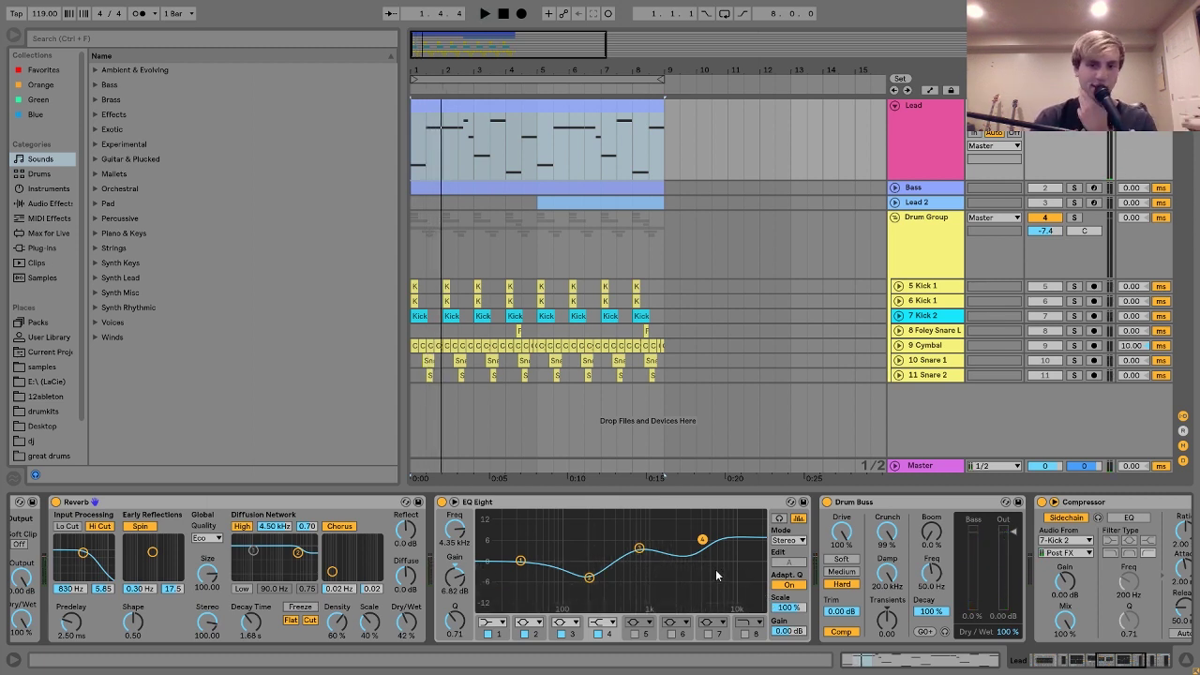
- Compare the lead's sound with the Drum Buss after the EQ Eight enabled and bypassed during playback, and leave it enabled
{"action": "scroll", "coordinate": [715, 569], "scroll_direction": "right", "scroll_amount": 5}
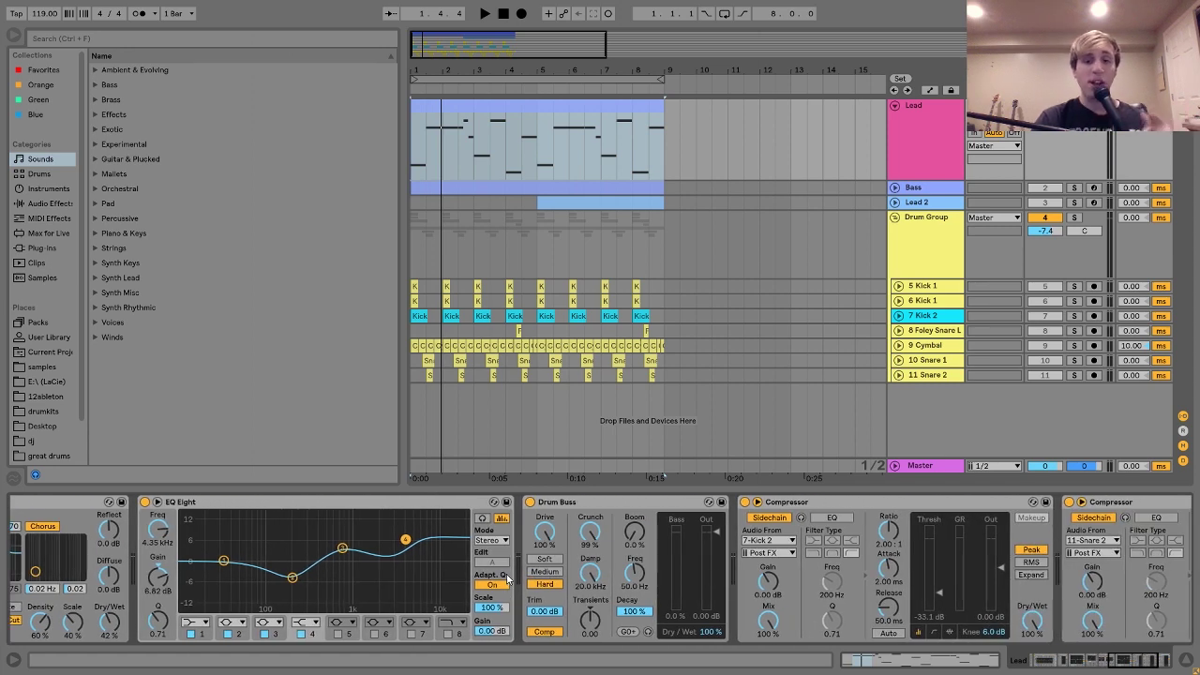
{"action": "scroll", "coordinate": [507, 579], "scroll_direction": "right", "scroll_amount": 2}
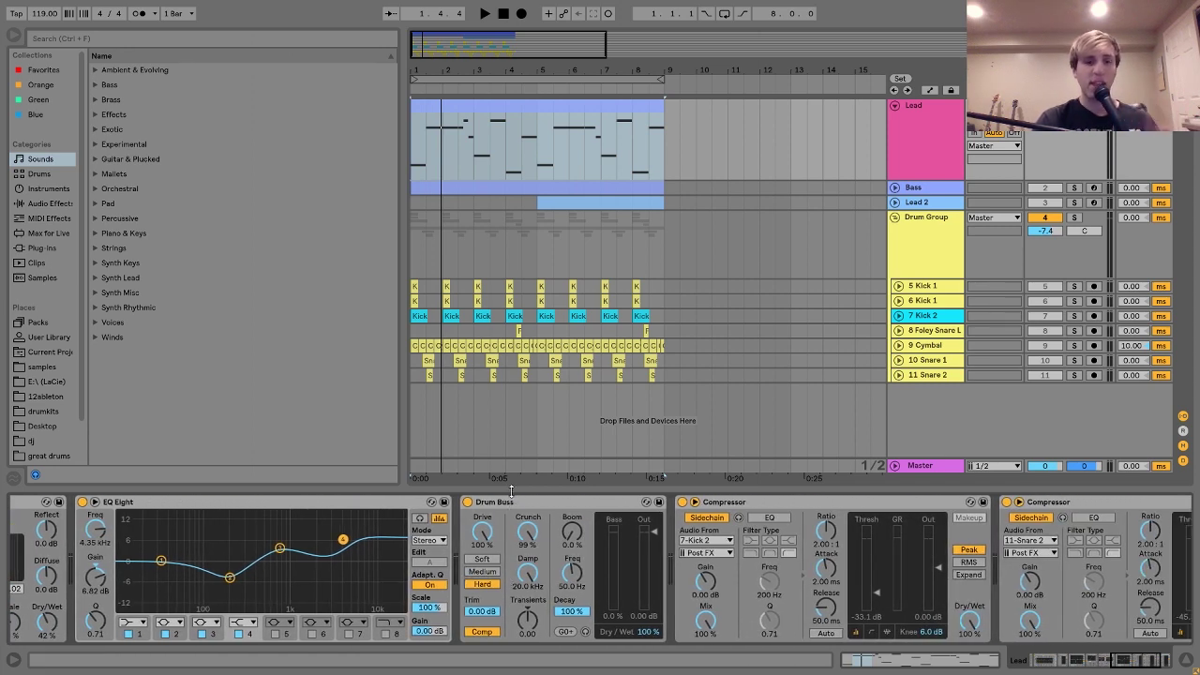
{"action": "left_click", "coordinate": [506, 503]}
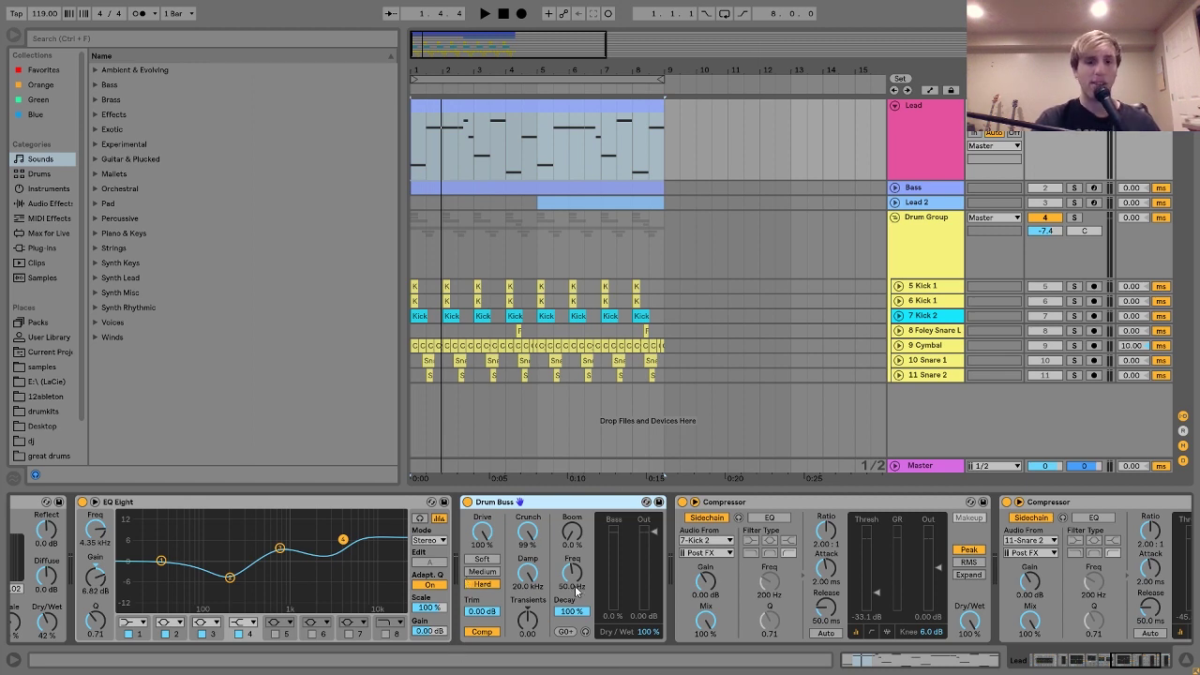
{"action": "key", "text": "space"}
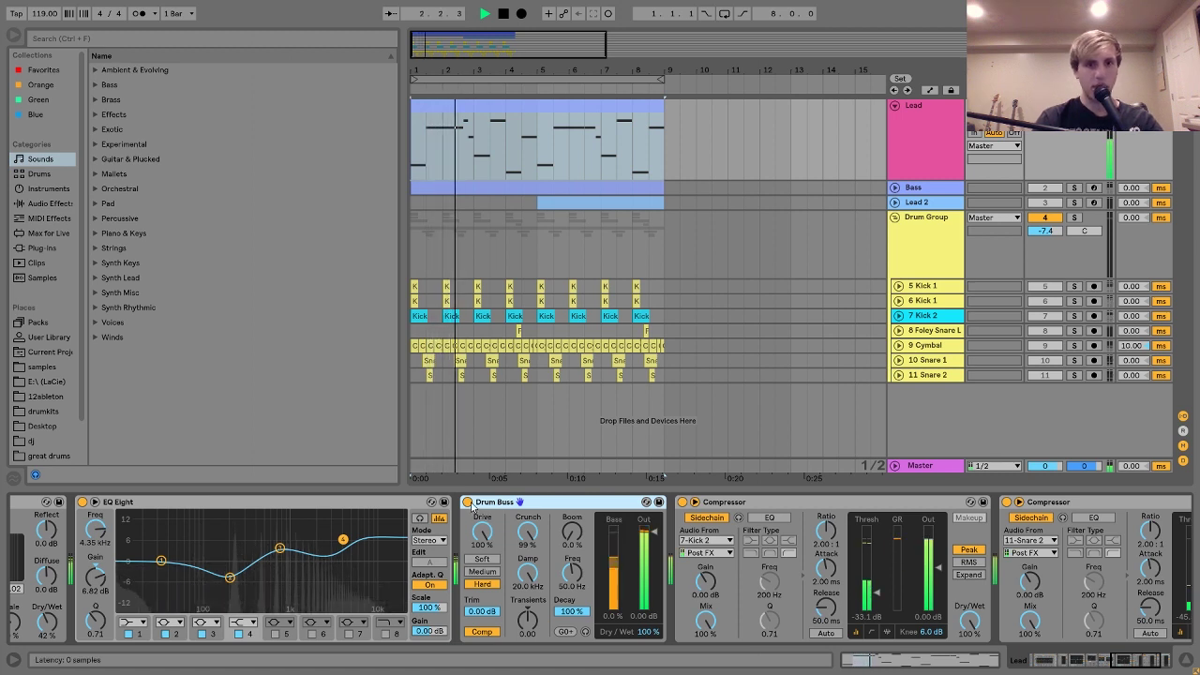
{"action": "left_click", "coordinate": [468, 502]}
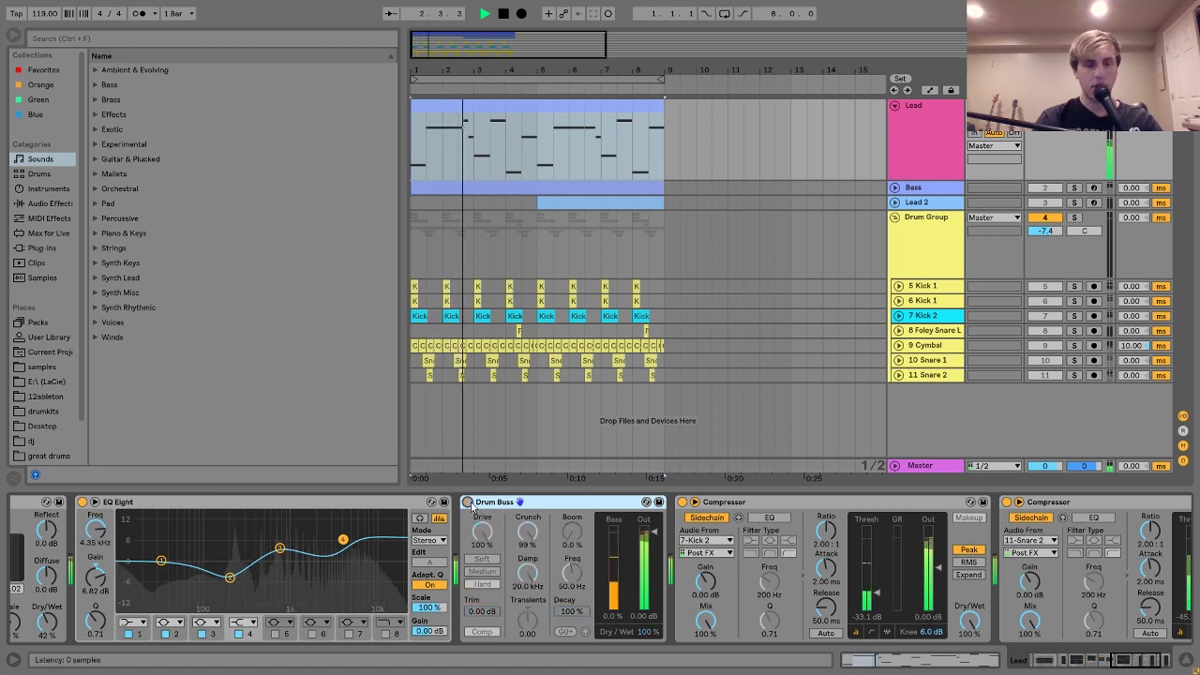
{"action": "key", "text": "space"}
{"action": "left_click", "coordinate": [468, 501]}
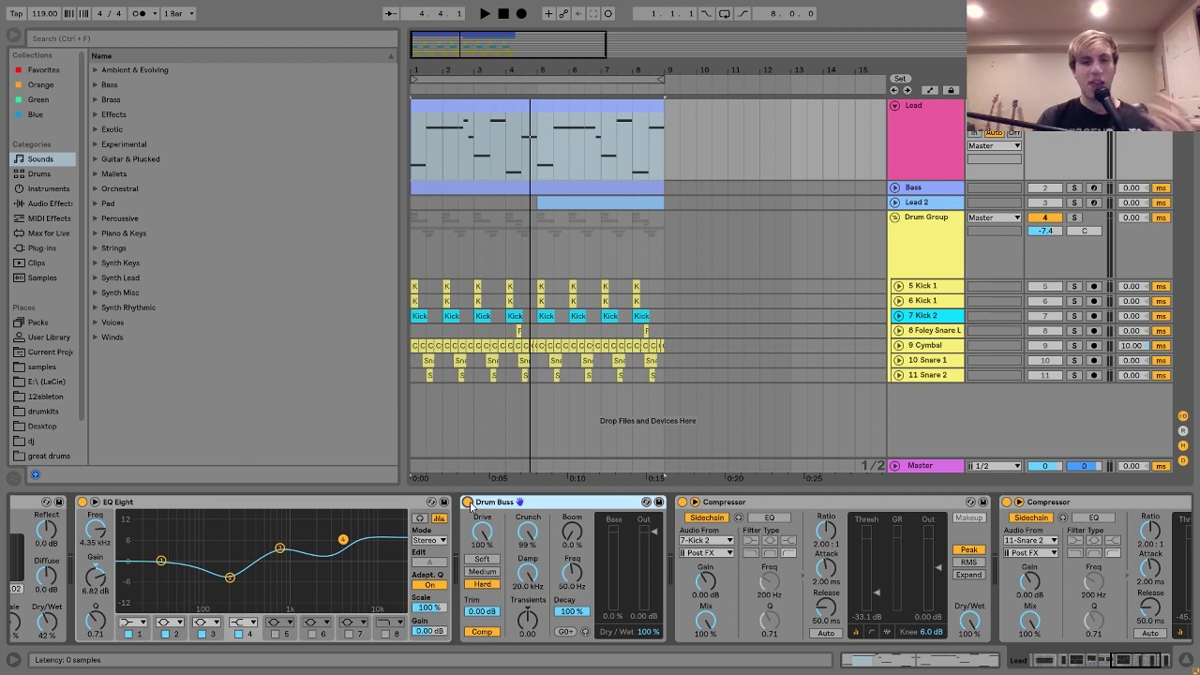
- Examine the two Compressors at the end of the Lead's chain, sidechained to Kick 2 and Snare 2
{"action": "scroll", "coordinate": [471, 506], "scroll_direction": "right", "scroll_amount": 3}
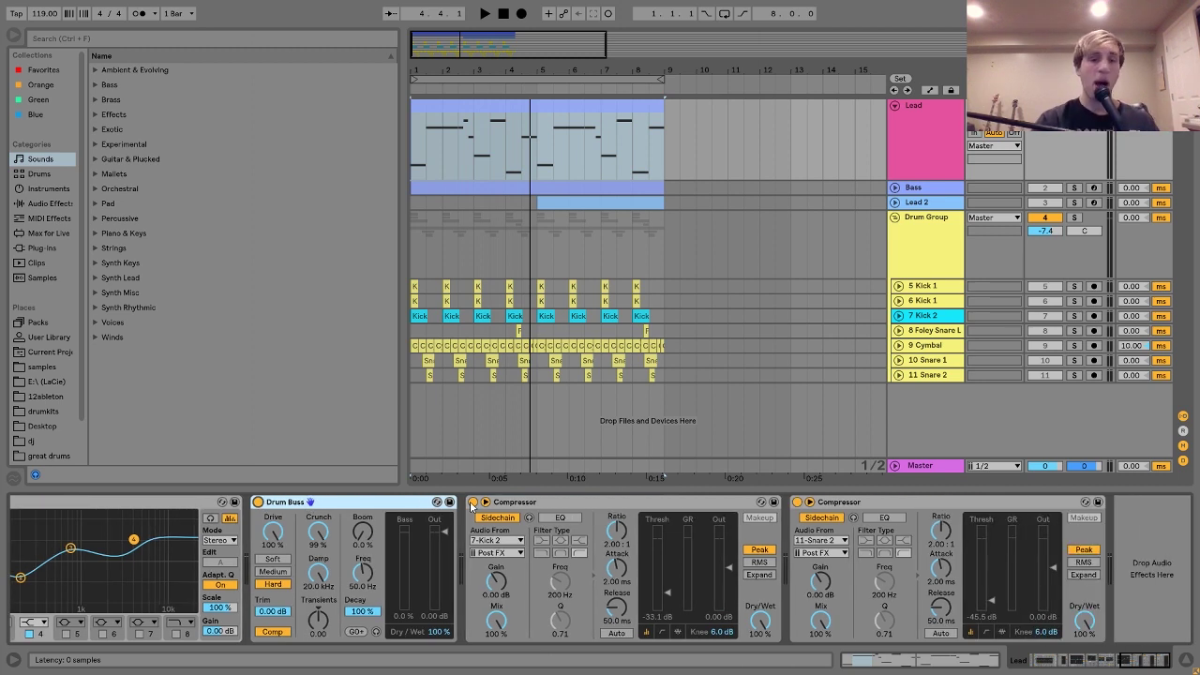
{"action": "left_click", "coordinate": [554, 501]}
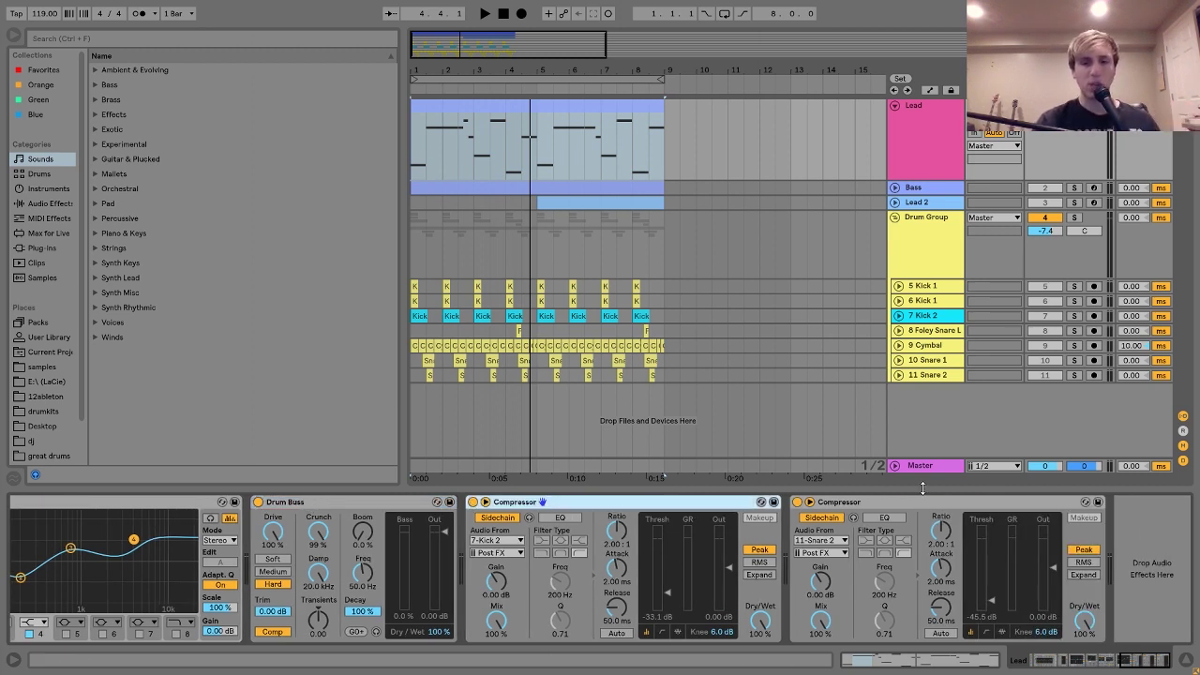
{"action": "left_click", "coordinate": [904, 507]}
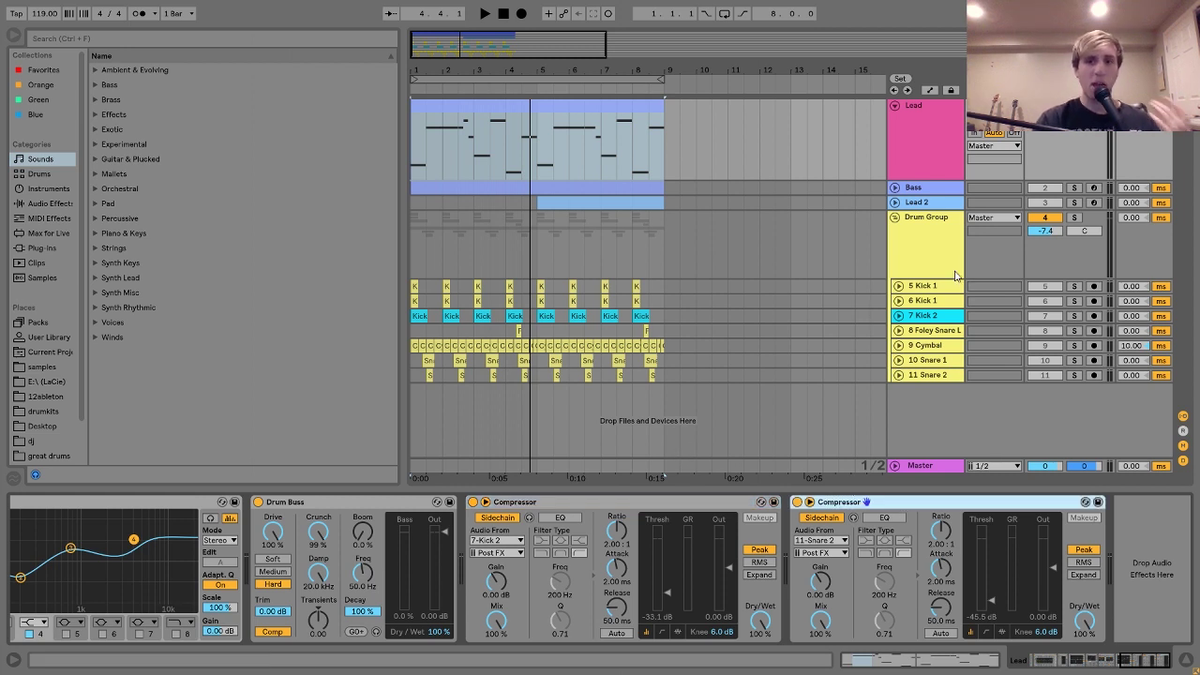
- Solo the Drum Group, audition the opening of the drums, and release the solo
{"action": "left_click", "coordinate": [926, 233]}
{"action": "left_click", "coordinate": [1075, 217]}
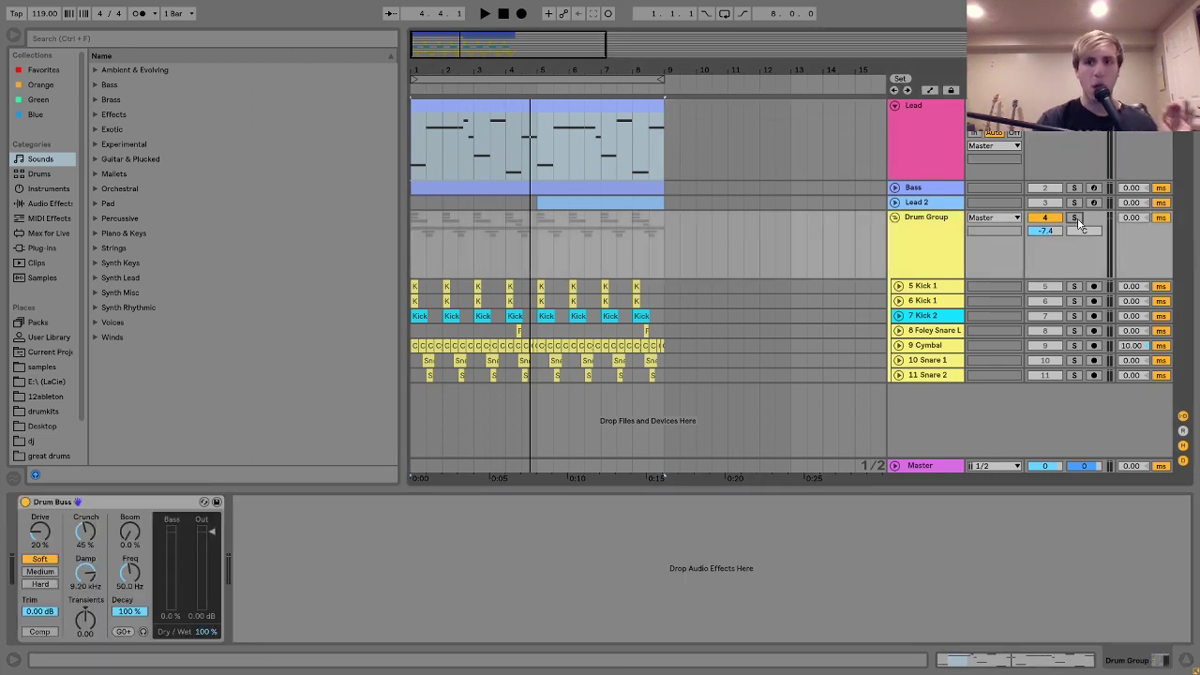
{"action": "key", "text": "space"}
{"action": "key", "text": "space"}
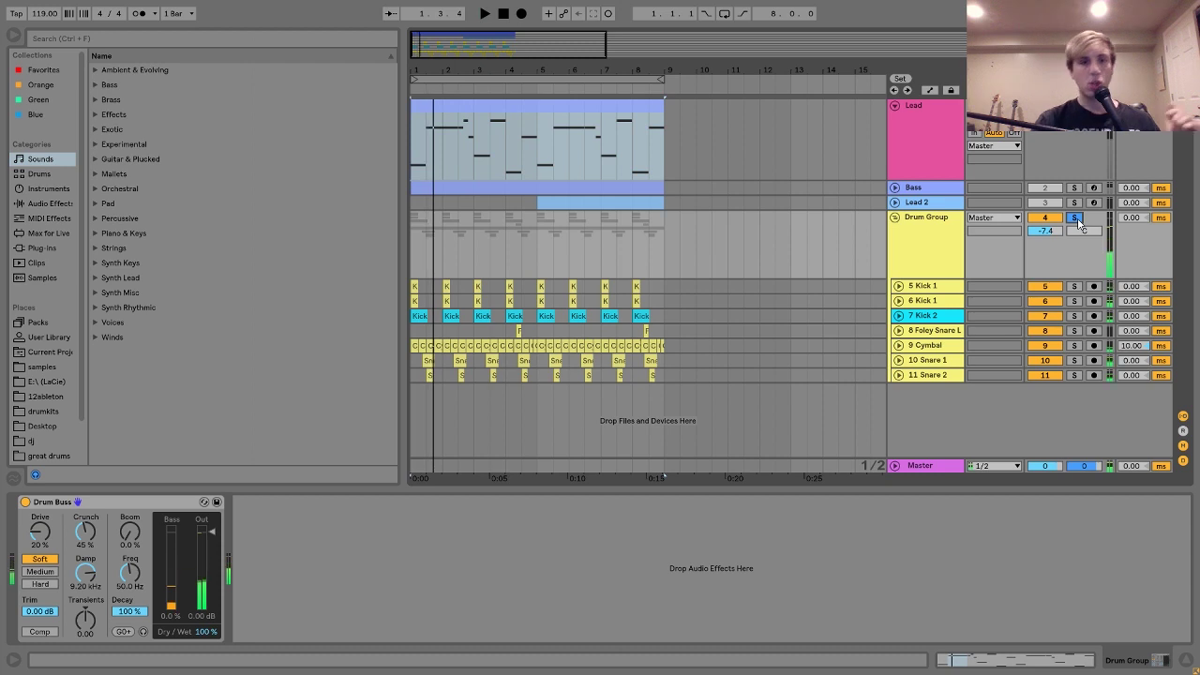
{"action": "left_click", "coordinate": [1075, 219]}
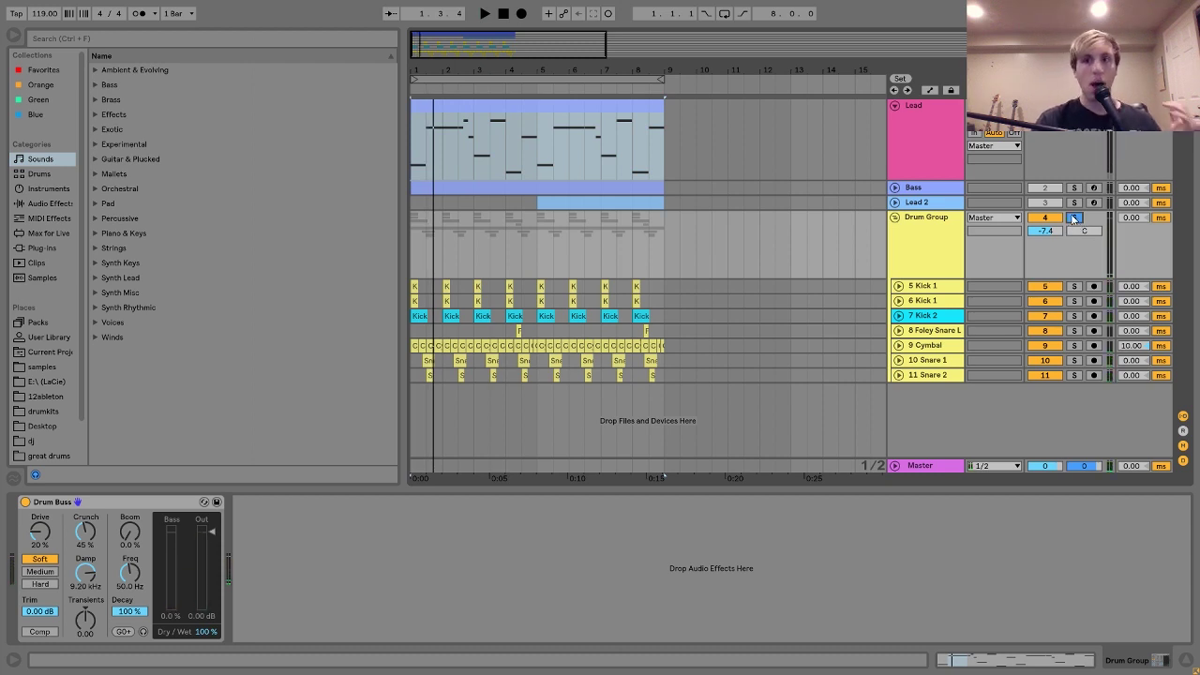
- Audition the sidechain ducking with the full mix and with the Lead soloed, and examine both sidechained Compressors
{"action": "left_click", "coordinate": [985, 155]}
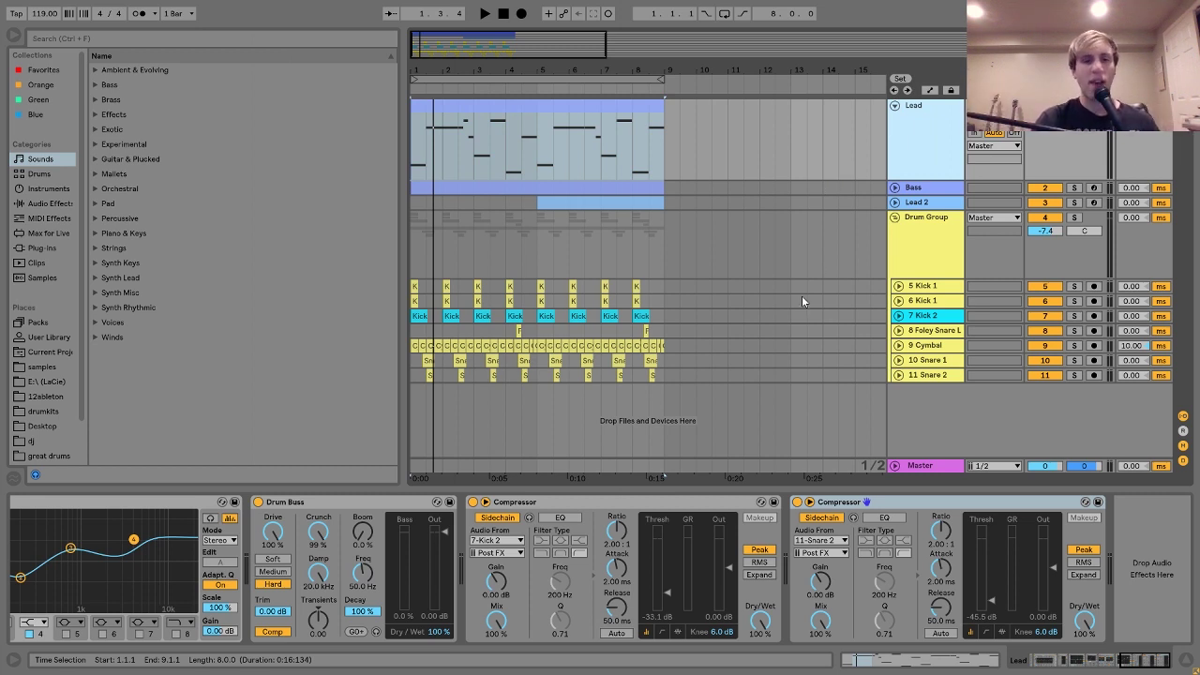
{"action": "key", "text": "space"}
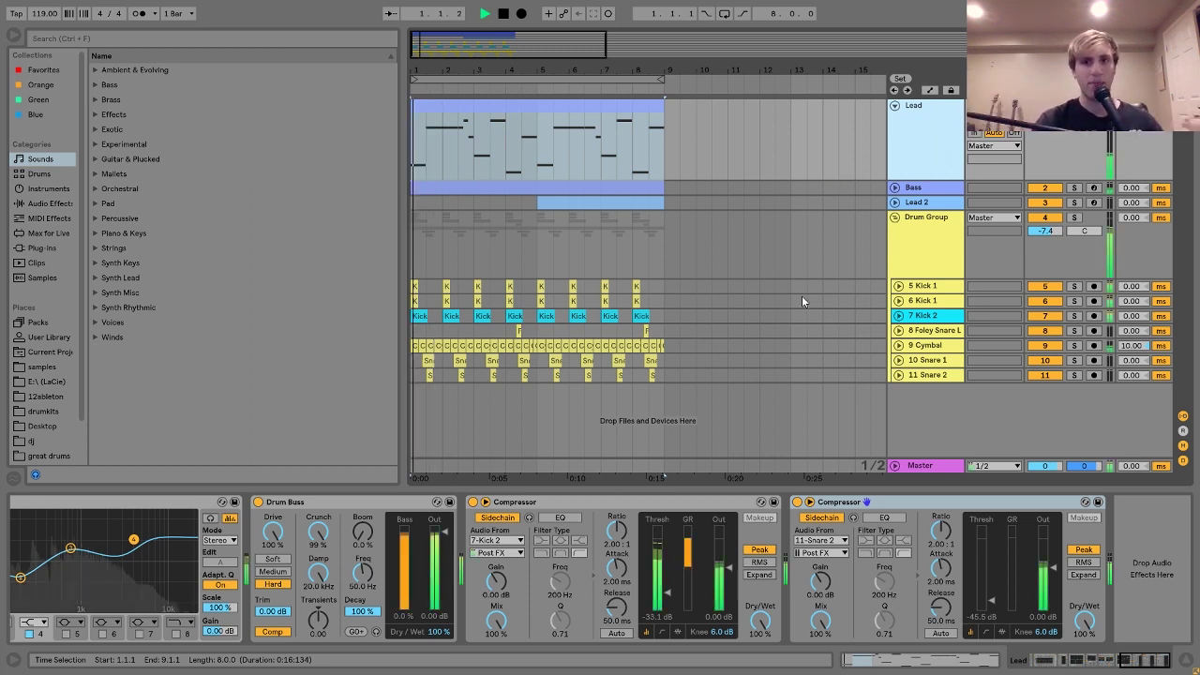
{"action": "left_click", "coordinate": [1075, 105]}
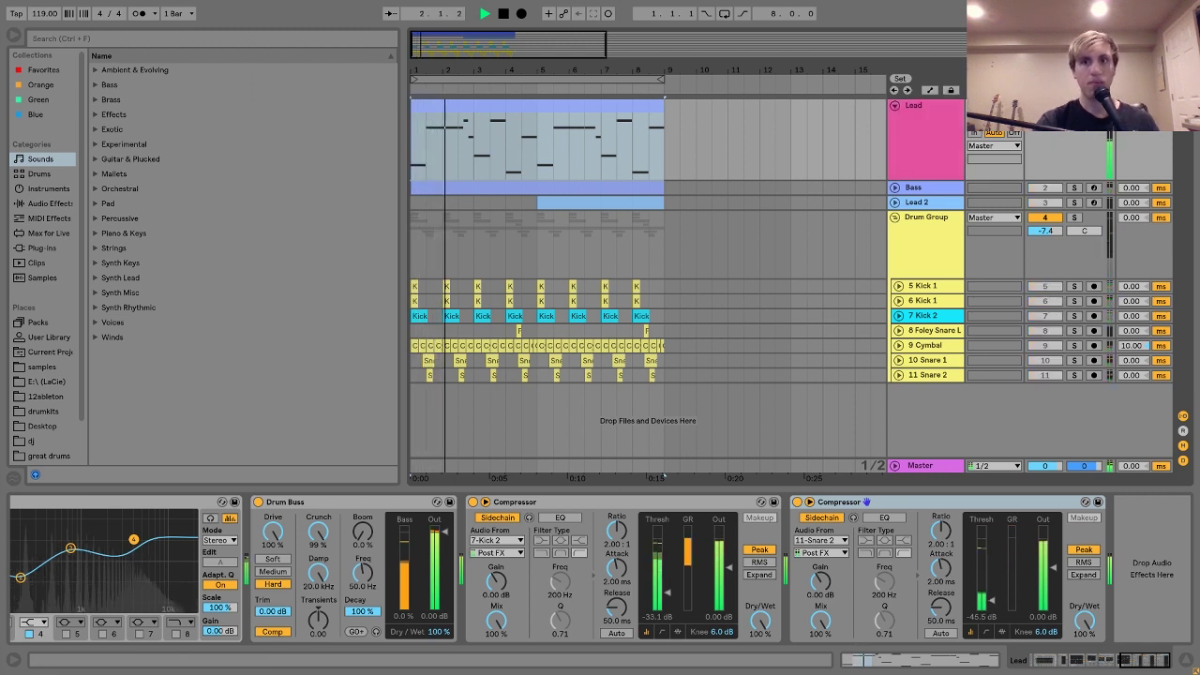
{"action": "key", "text": "space"}
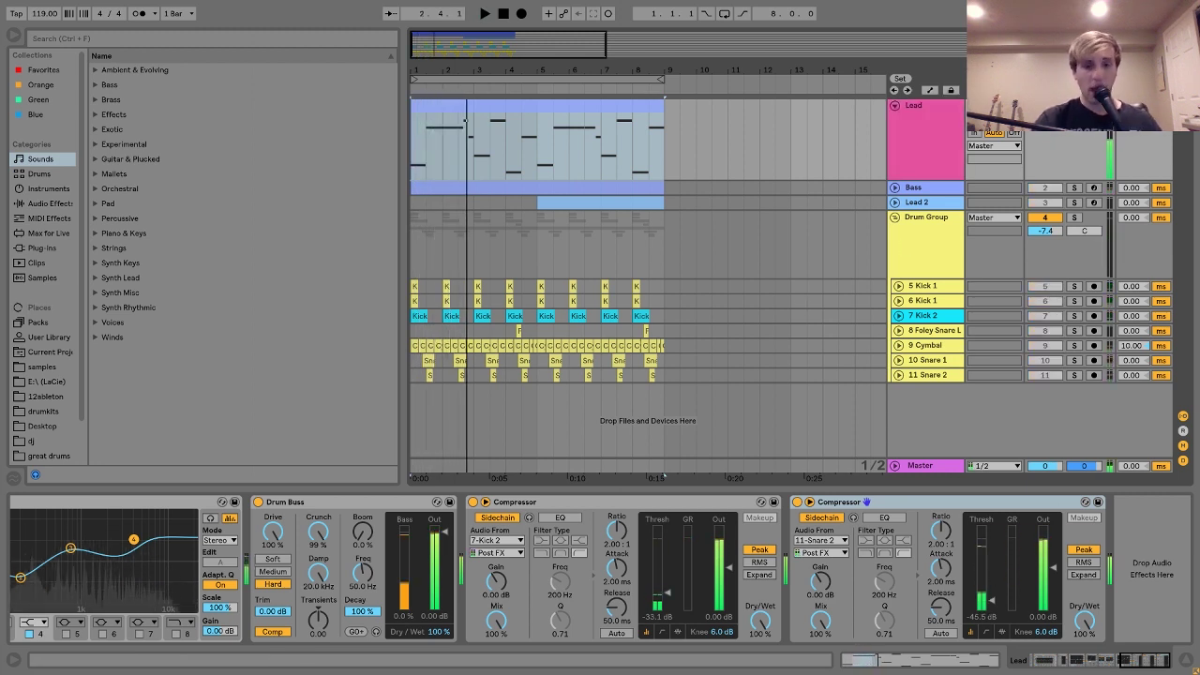
{"action": "left_click", "coordinate": [554, 511]}
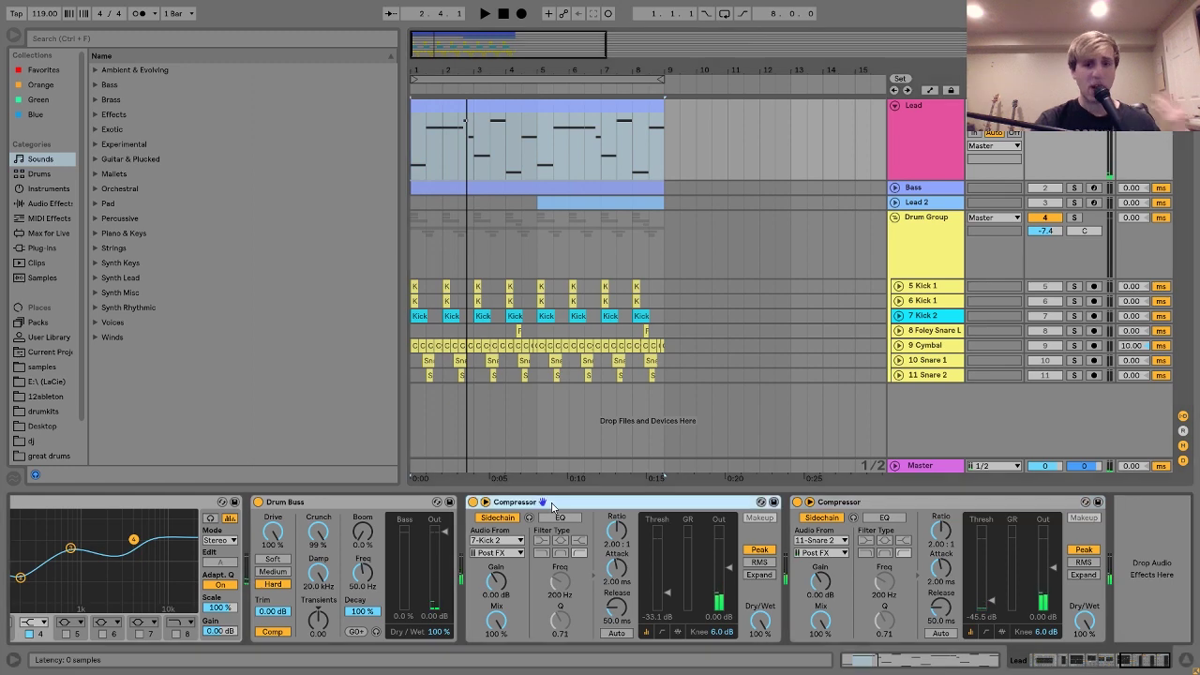
{"action": "left_click", "coordinate": [842, 502]}
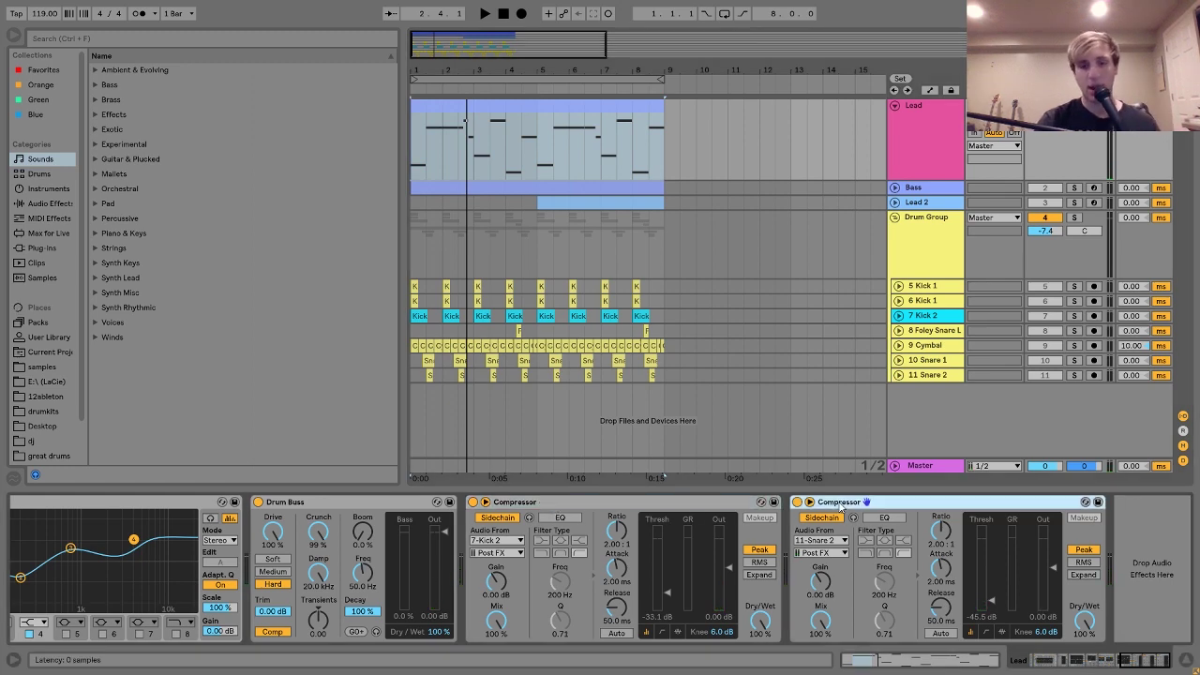
- Open the Lead's MIDI clip and inspect the low notes at the start of bars 1, 3 and 4
{"action": "double_click", "coordinate": [445, 107]}
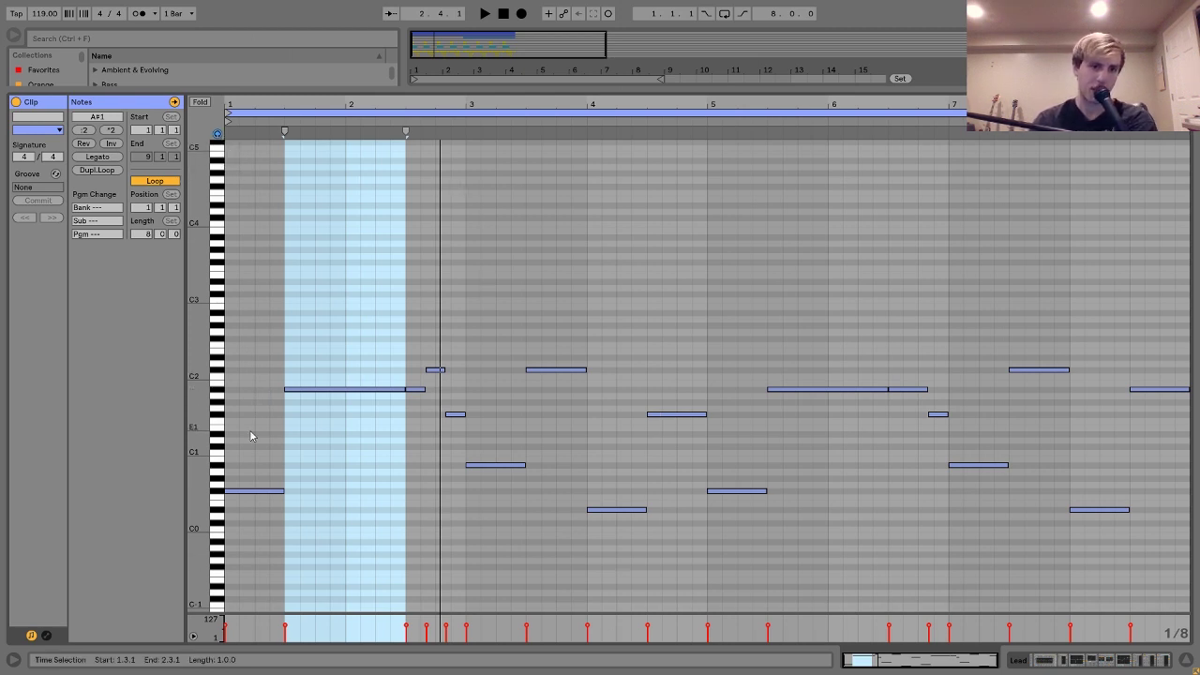
{"action": "left_click", "coordinate": [254, 491]}
{"action": "left_click", "coordinate": [489, 465]}
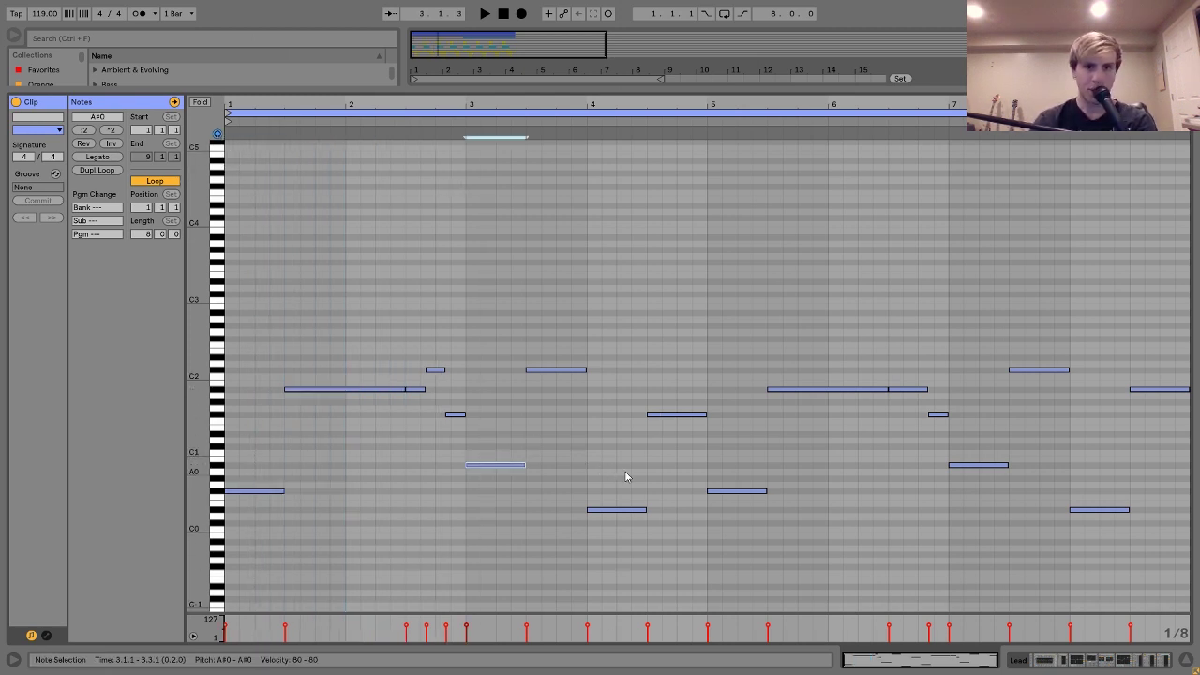
{"action": "left_click", "coordinate": [626, 509]}
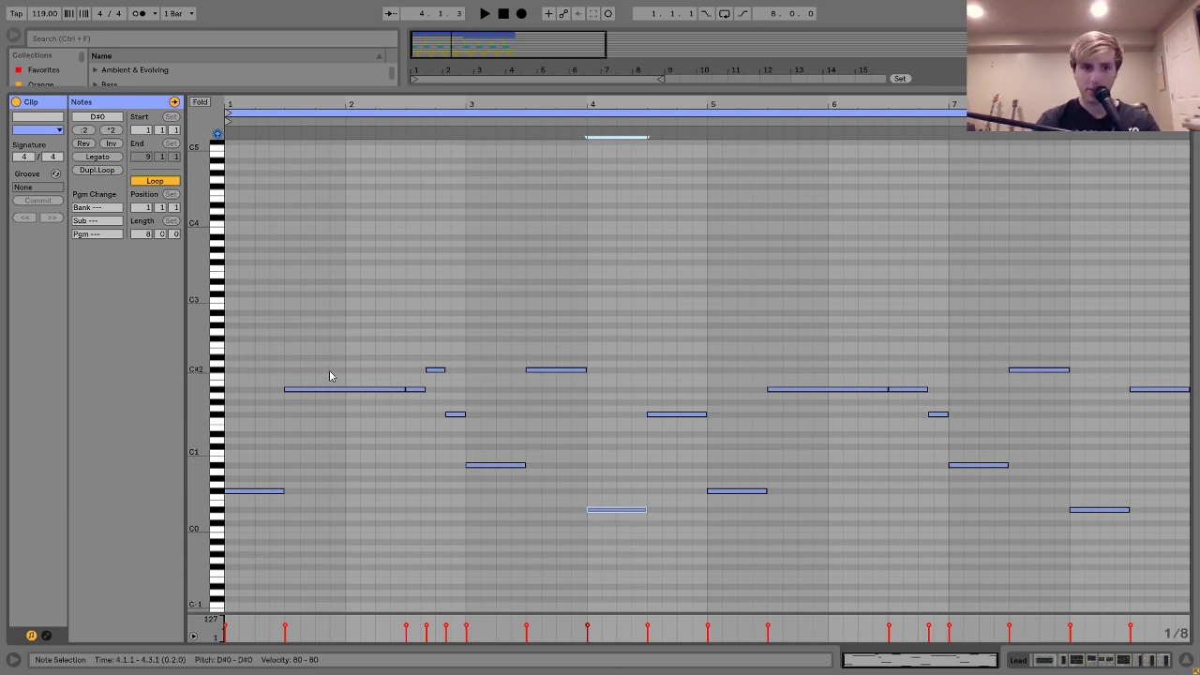
- Try the long note starting at 1.3.1 an octave lower at A#0, returning it to A#1 each time
{"action": "left_click_drag", "start_coordinate": [360, 484], "coordinate": [357, 433]}
{"action": "left_click_drag", "start_coordinate": [357, 309], "coordinate": [360, 284]}
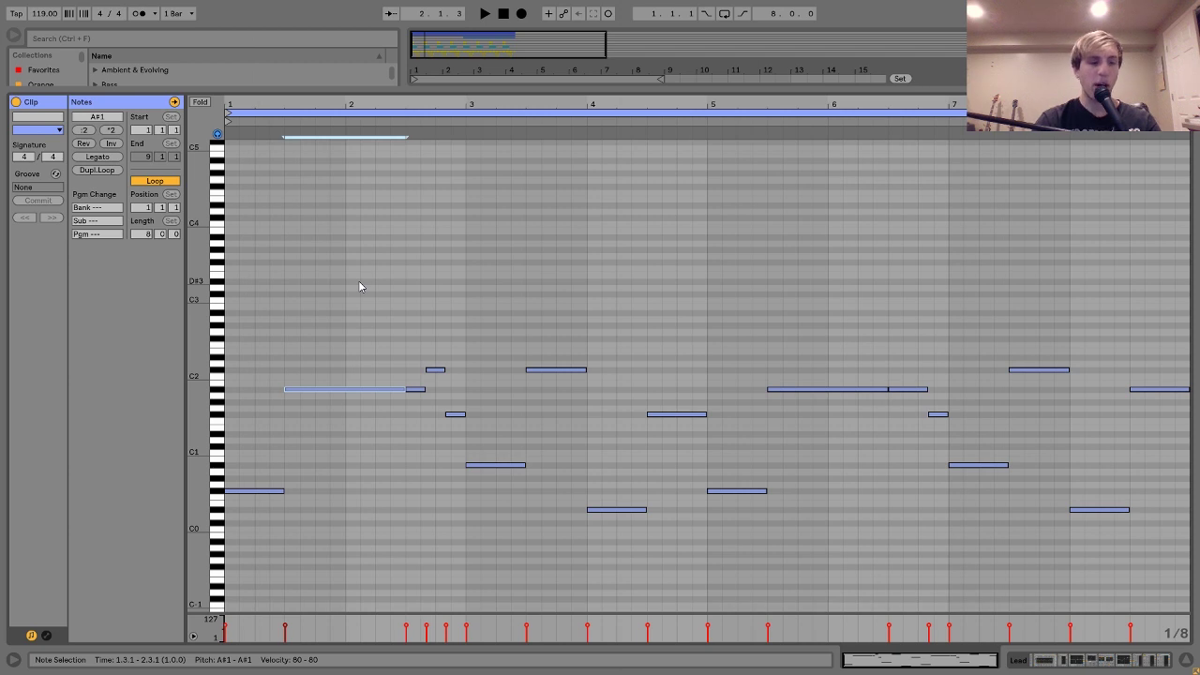
{"action": "key", "text": "shift+Down"}
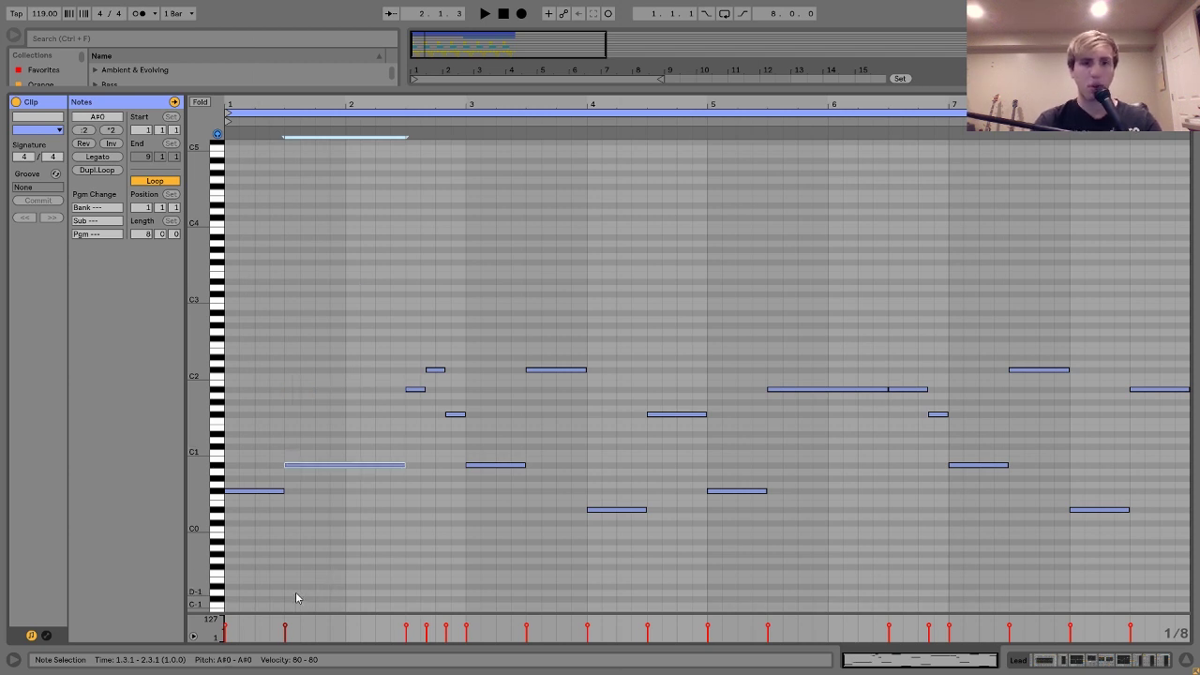
{"action": "key", "text": "shift+Up"}
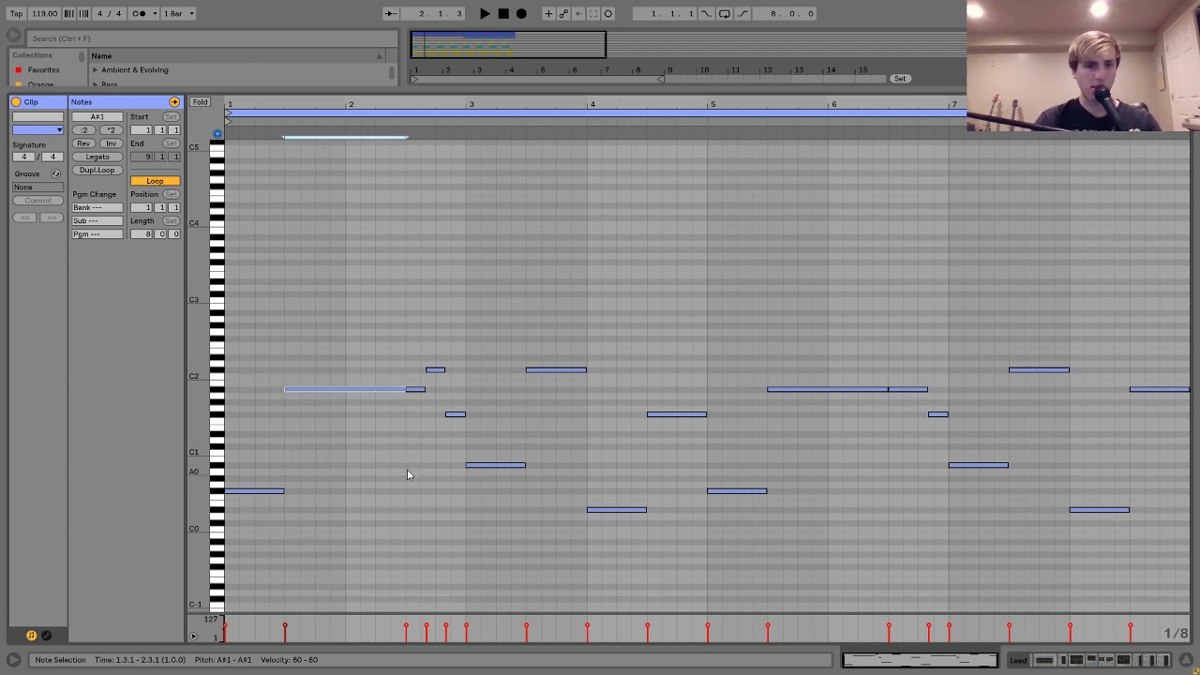
{"action": "key", "text": "shift+Down"}
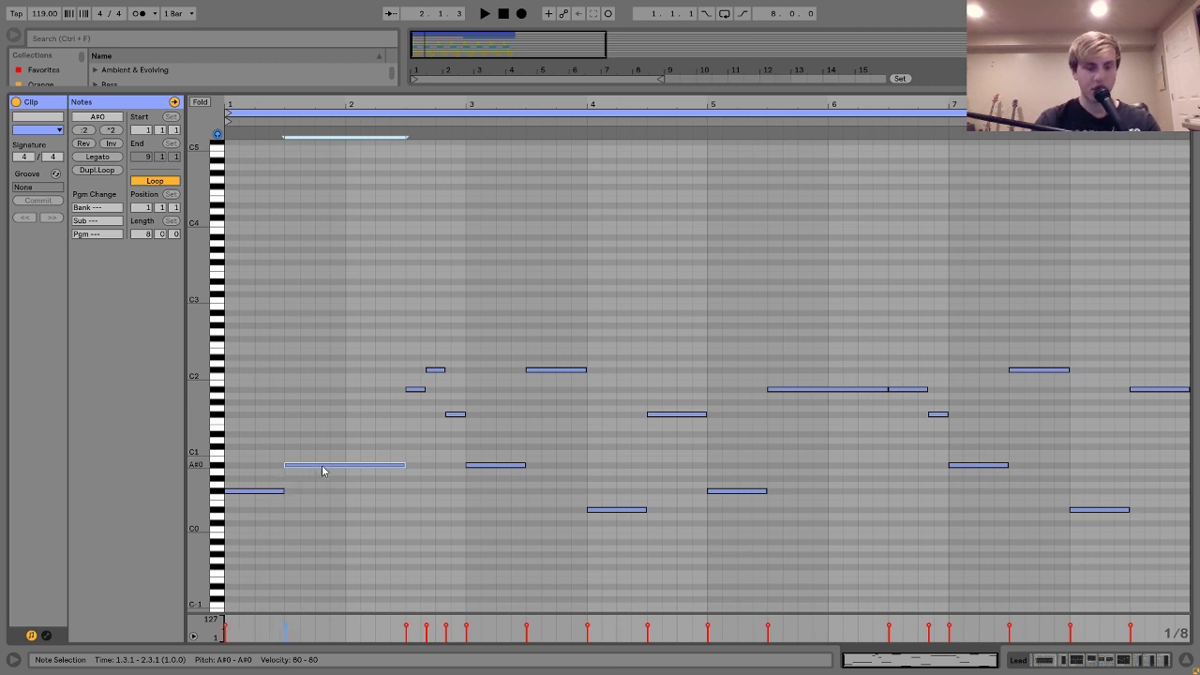
{"action": "key", "text": "shift+Up"}
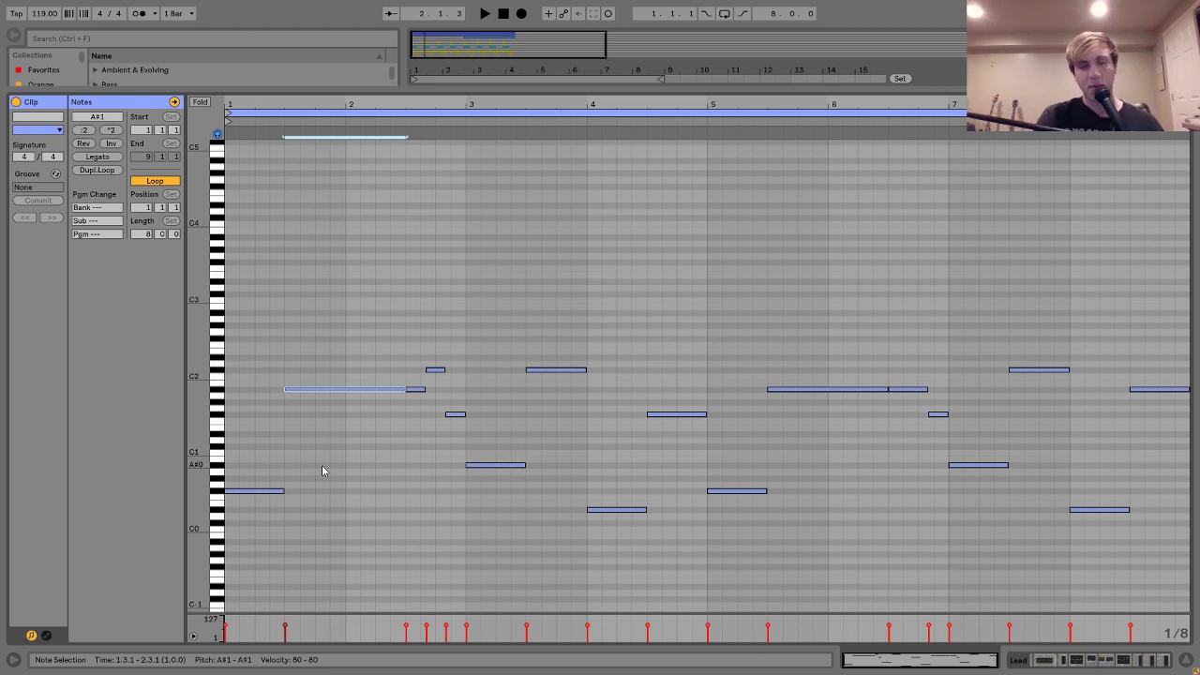
- Solo the Bass track and play it from the start while viewing the beginning of its device chain
{"action": "left_click", "coordinate": [1123, 663]}
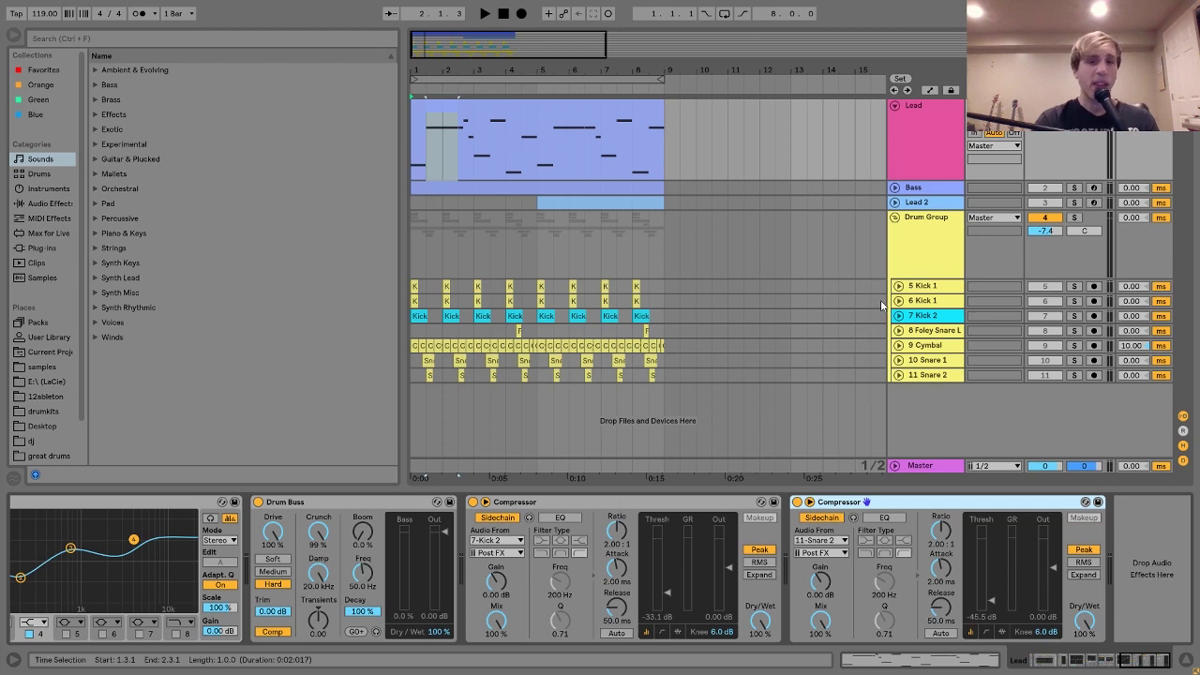
{"action": "left_click", "coordinate": [914, 186]}
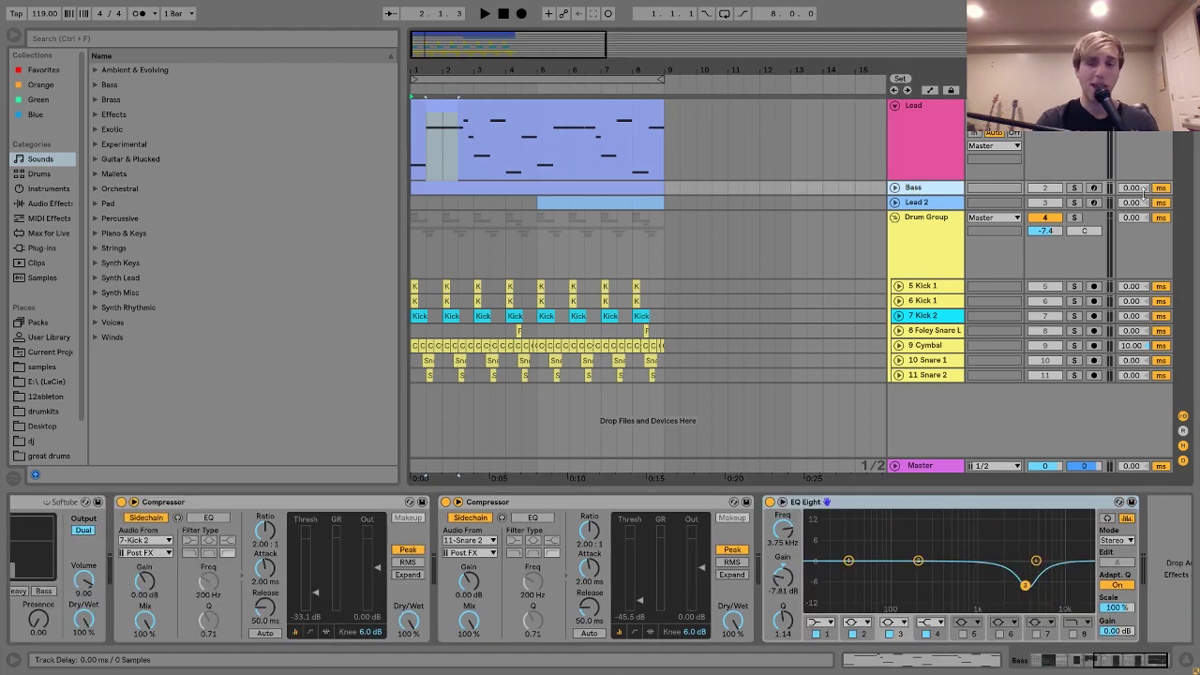
{"action": "left_click", "coordinate": [532, 187]}
{"action": "key", "text": "space"}
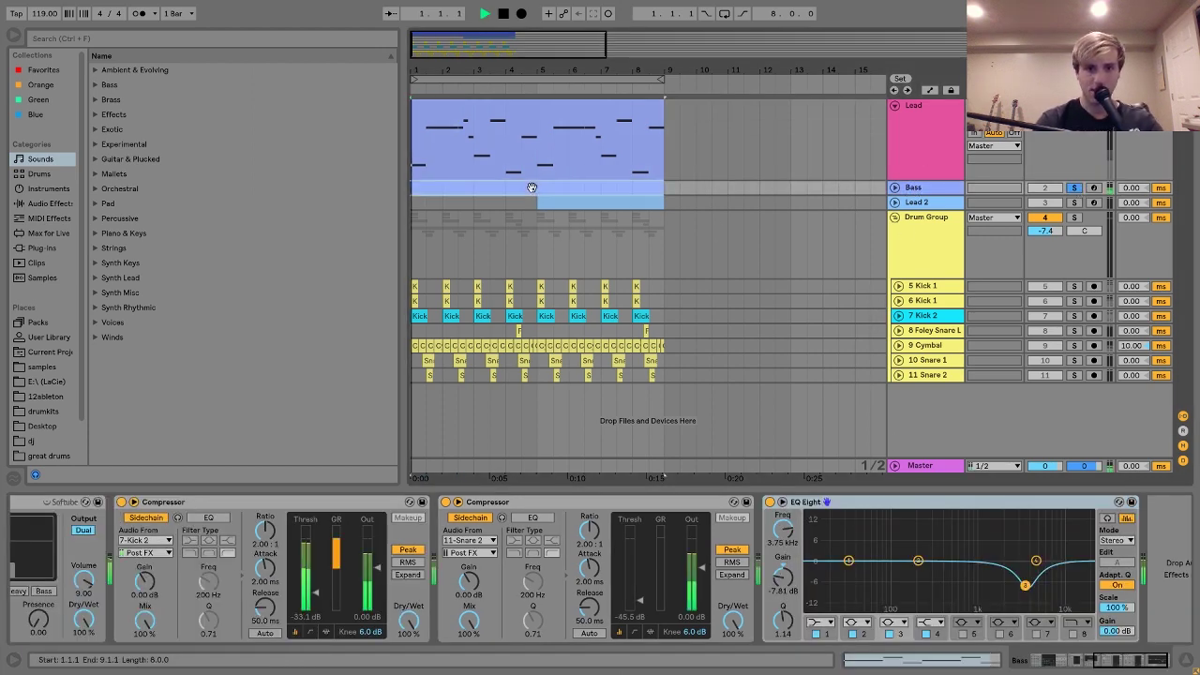
{"action": "scroll", "coordinate": [502, 551], "scroll_direction": "up", "scroll_amount": 5}
{"action": "scroll", "coordinate": [500, 551], "scroll_direction": "up", "scroll_amount": 2}
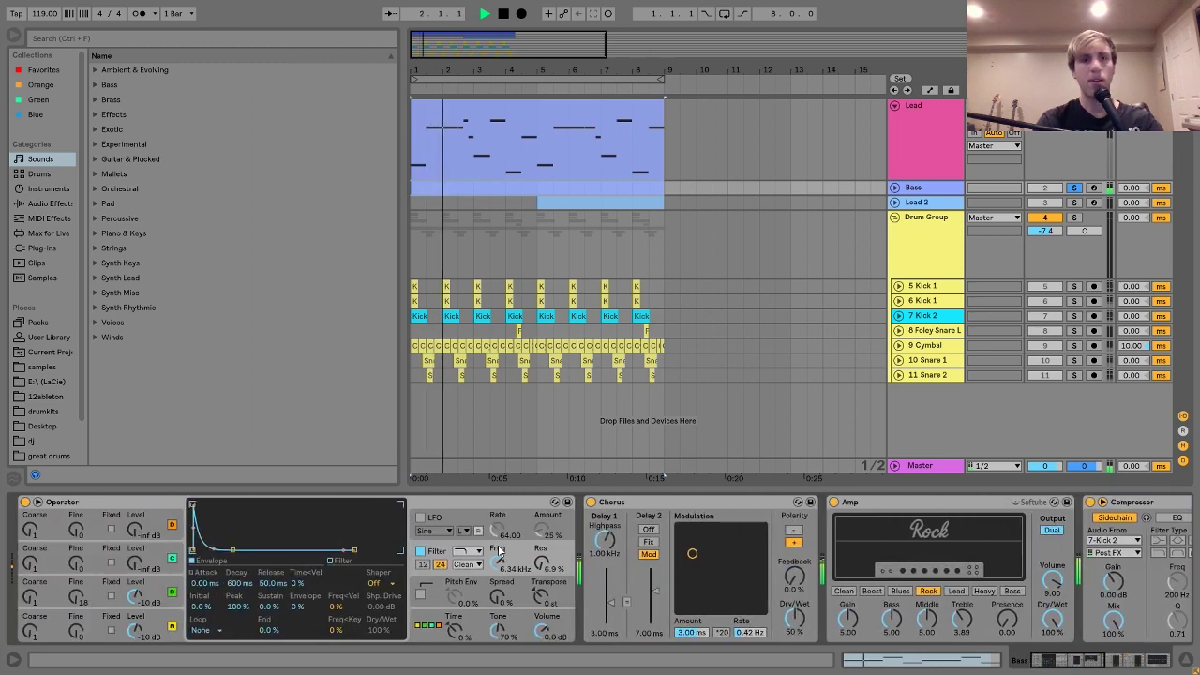
- Unfold the Bass track, inspect the notes in its MIDI clip, and return to its device chain
{"action": "left_click", "coordinate": [894, 188]}
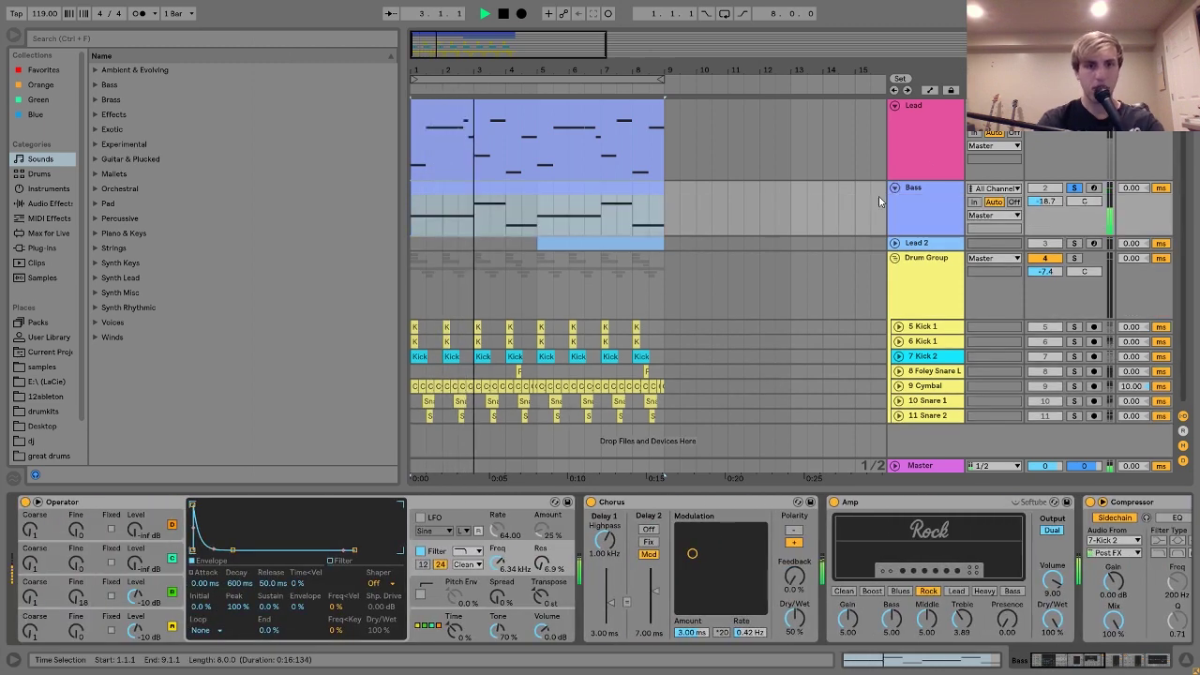
{"action": "double_click", "coordinate": [433, 196]}
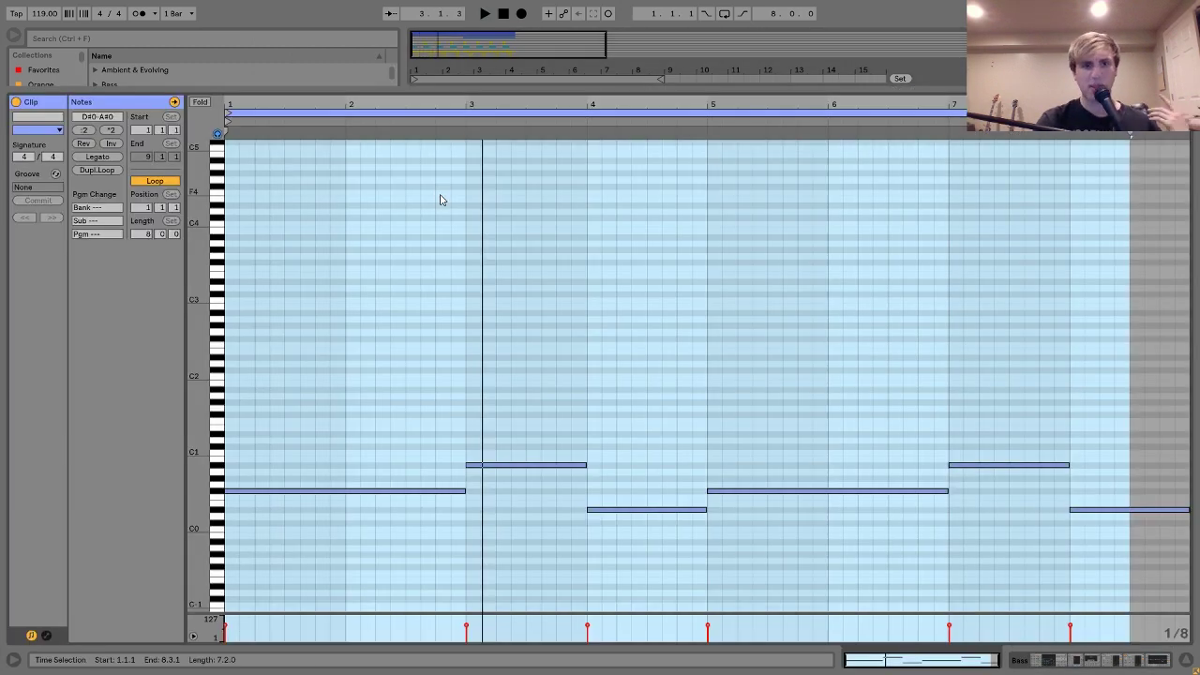
{"action": "left_click", "coordinate": [1118, 661]}
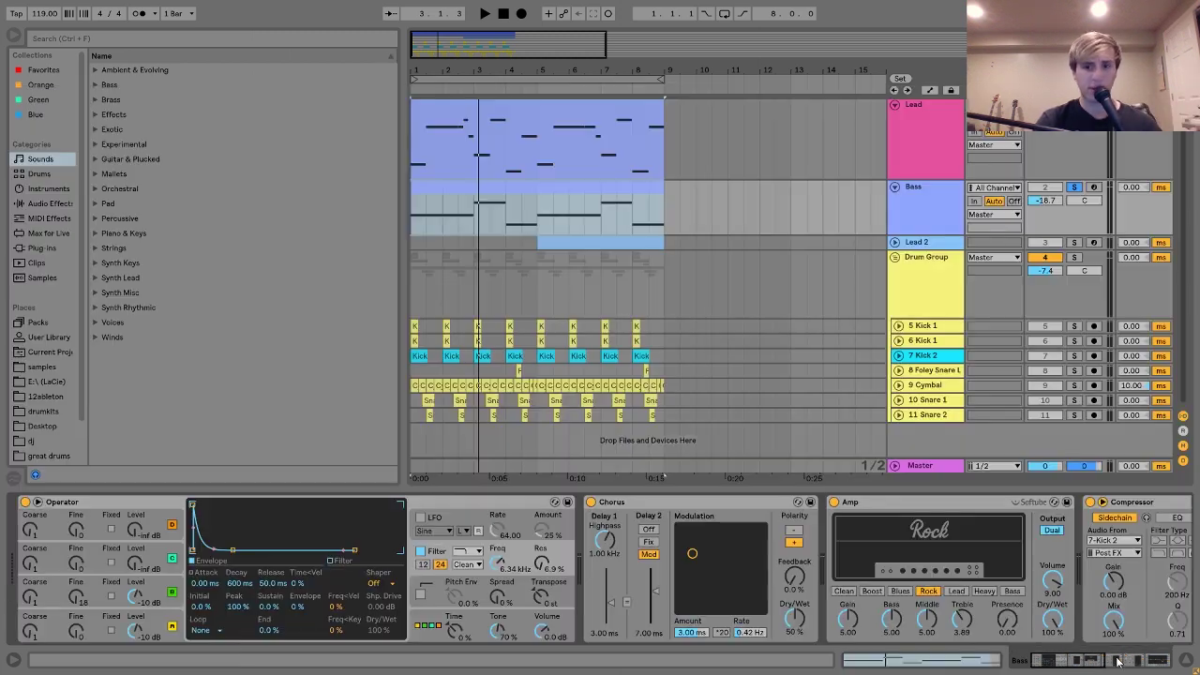
- Examine the oscillators of the Bass's Operator and display its global routing and modulation settings
{"action": "left_click", "coordinate": [110, 505]}
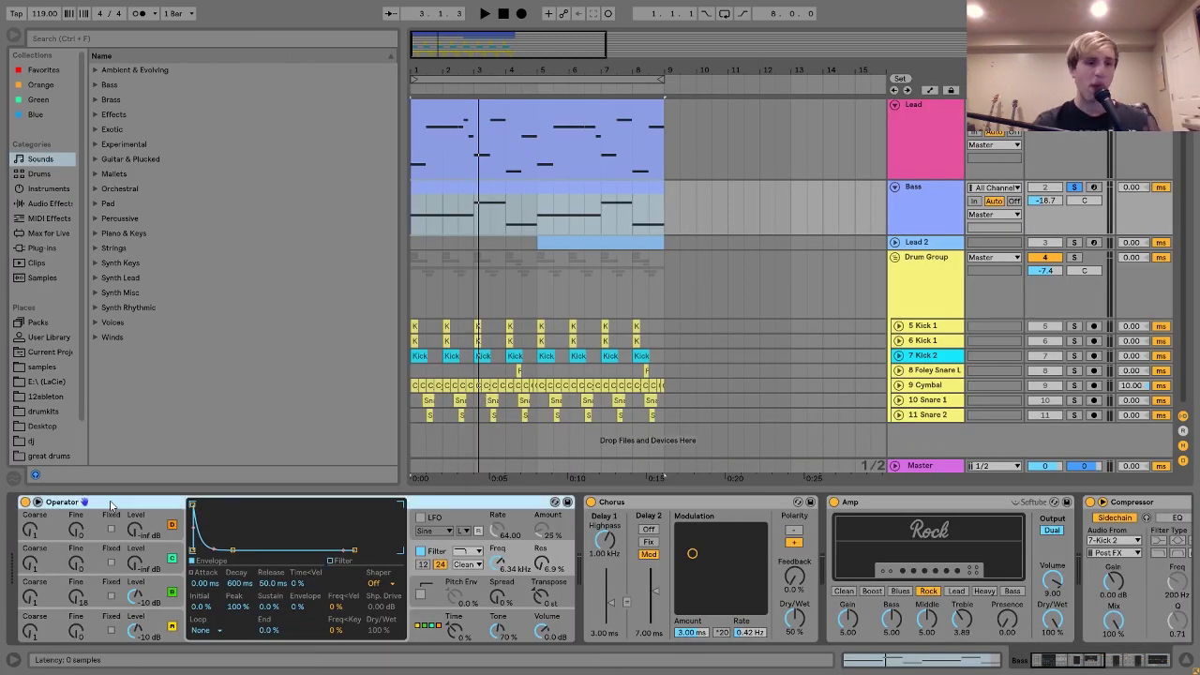
{"action": "left_click", "coordinate": [162, 605]}
{"action": "left_click", "coordinate": [427, 626]}
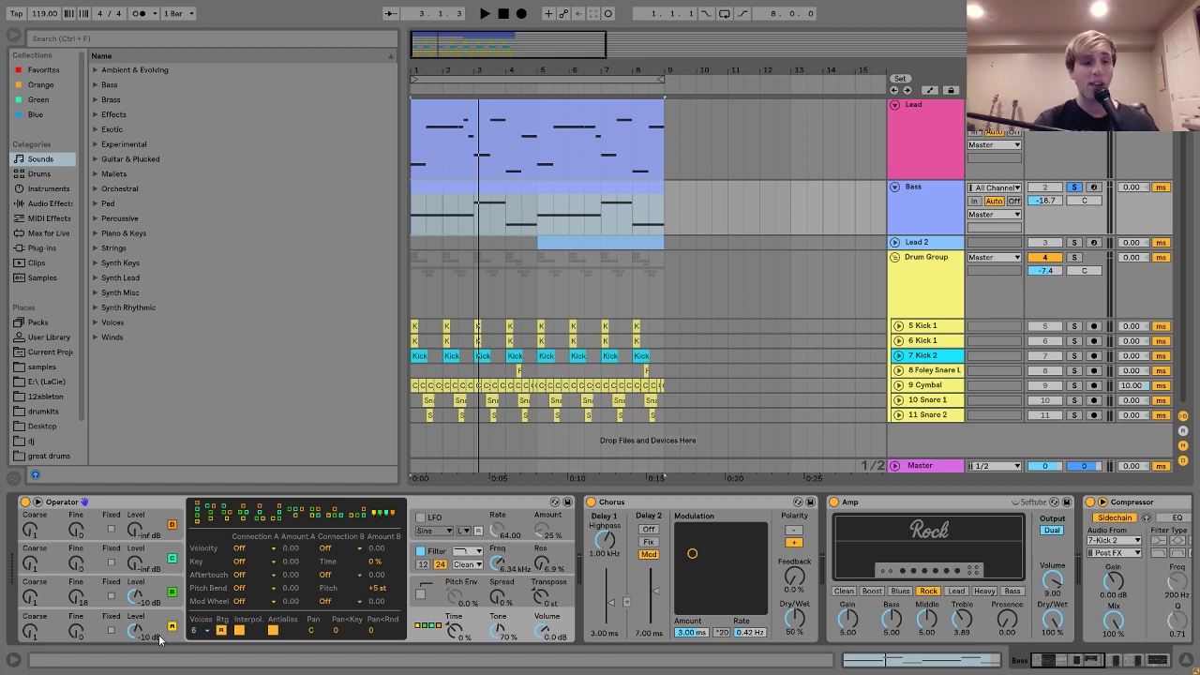
- Show oscillator B's settings in the Bass's Operator and bypass the Compressor, Amp and Chorus in its chain
{"action": "left_click", "coordinate": [97, 583]}
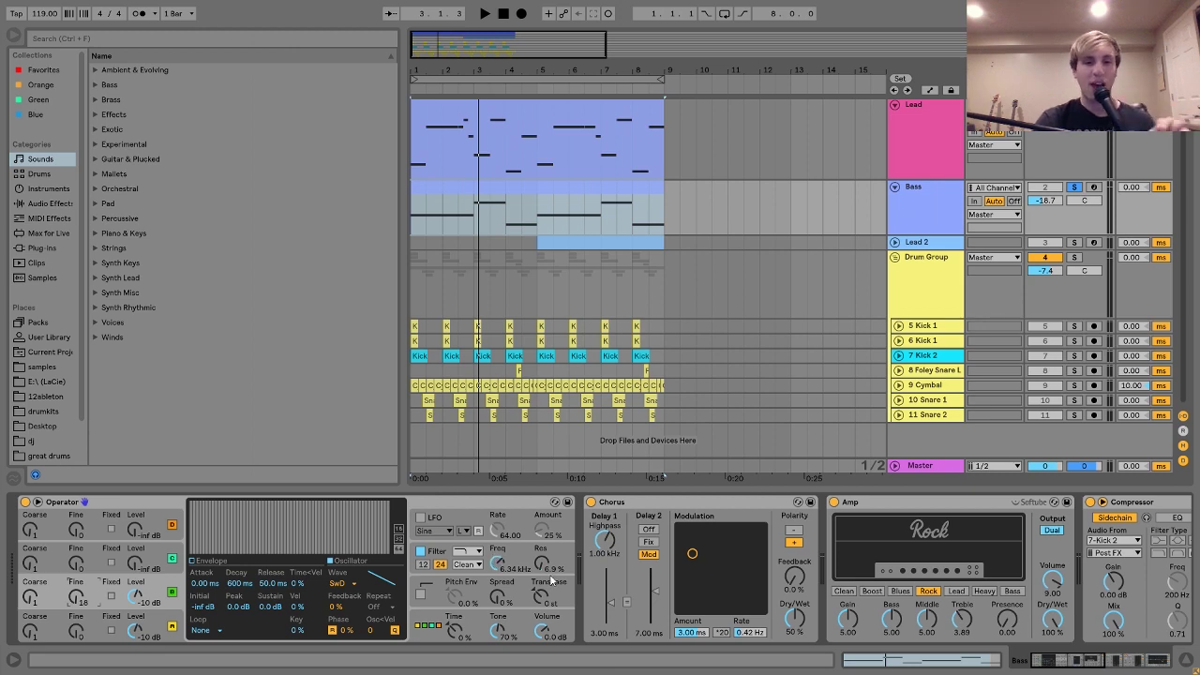
{"action": "scroll", "coordinate": [554, 581], "scroll_direction": "right", "scroll_amount": 10}
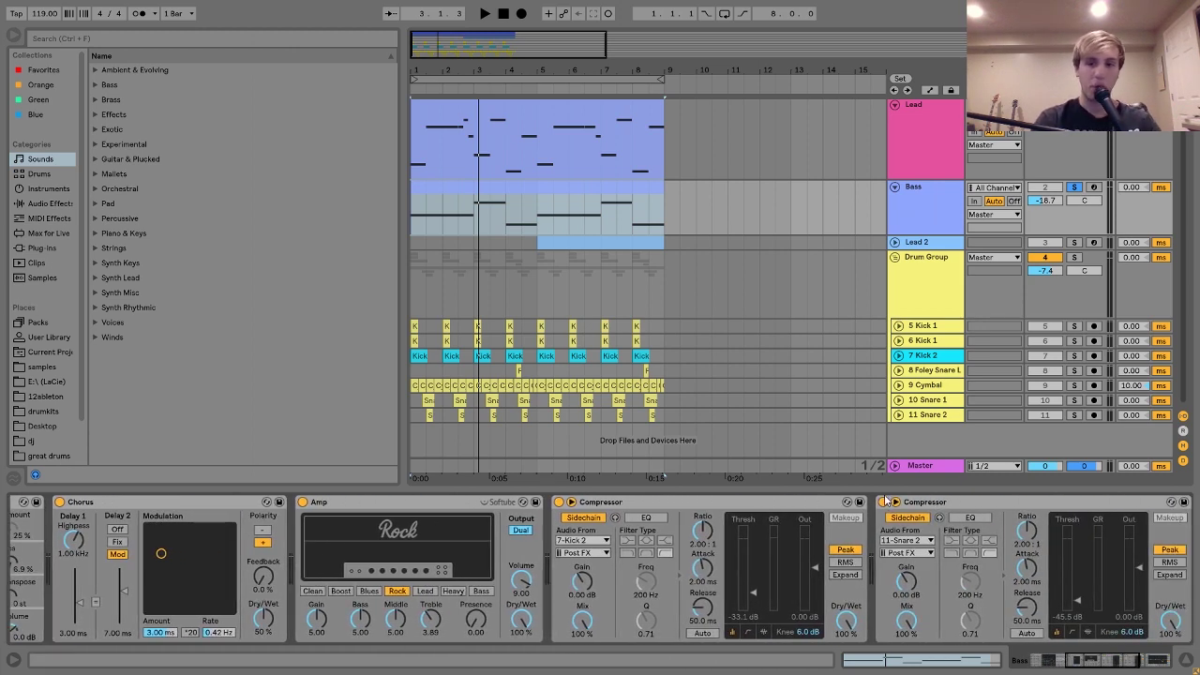
{"action": "scroll", "coordinate": [885, 525], "scroll_direction": "left", "scroll_amount": 10}
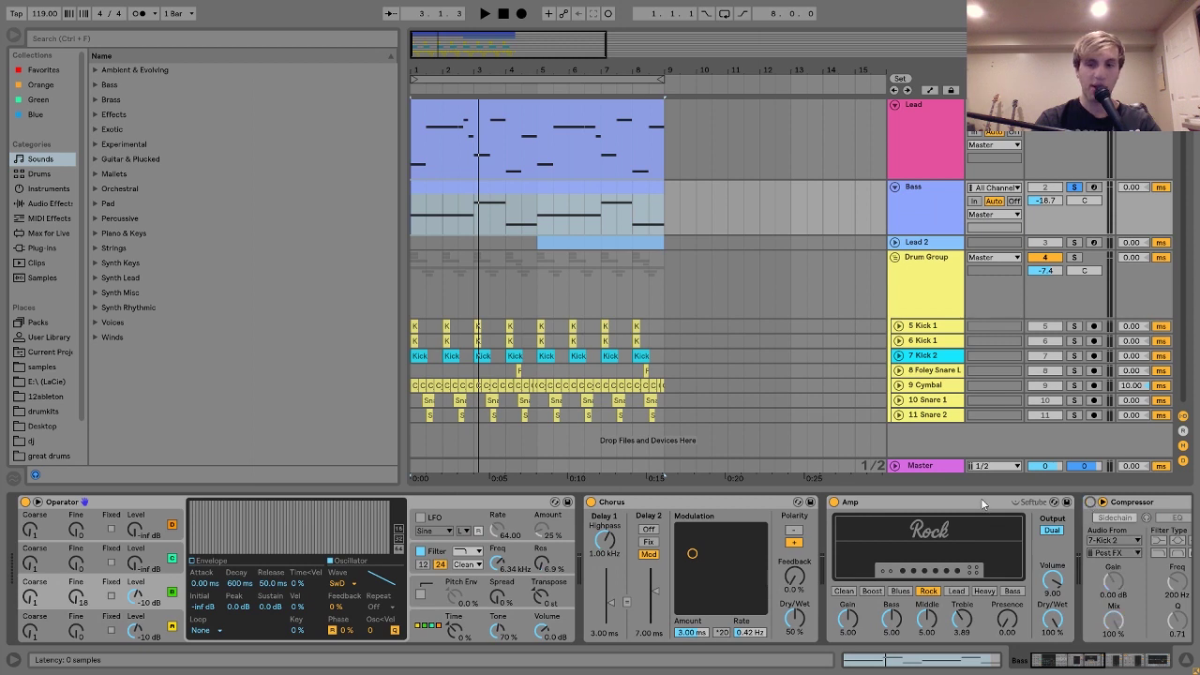
{"action": "left_click", "coordinate": [835, 503]}
{"action": "left_click", "coordinate": [591, 502]}
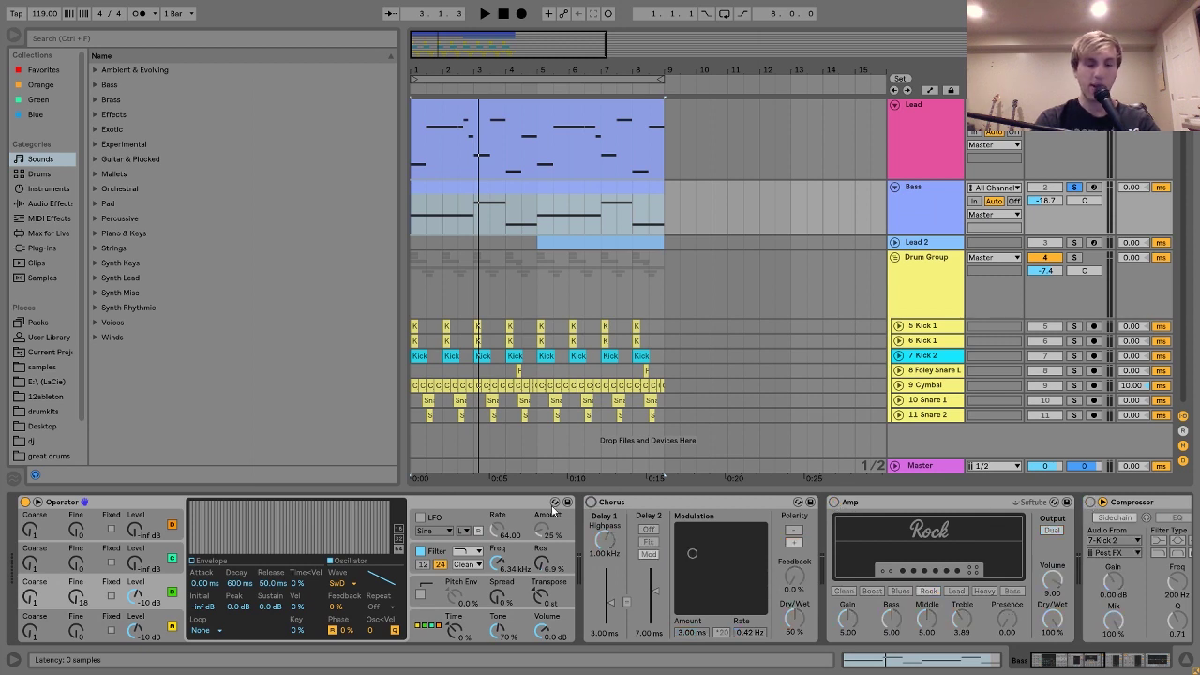
- Audition the Bass with Operator's filter off and on, leaving the filter on and re-enabling the bypassed effects
{"action": "left_click", "coordinate": [433, 553]}
{"action": "key", "text": "space"}
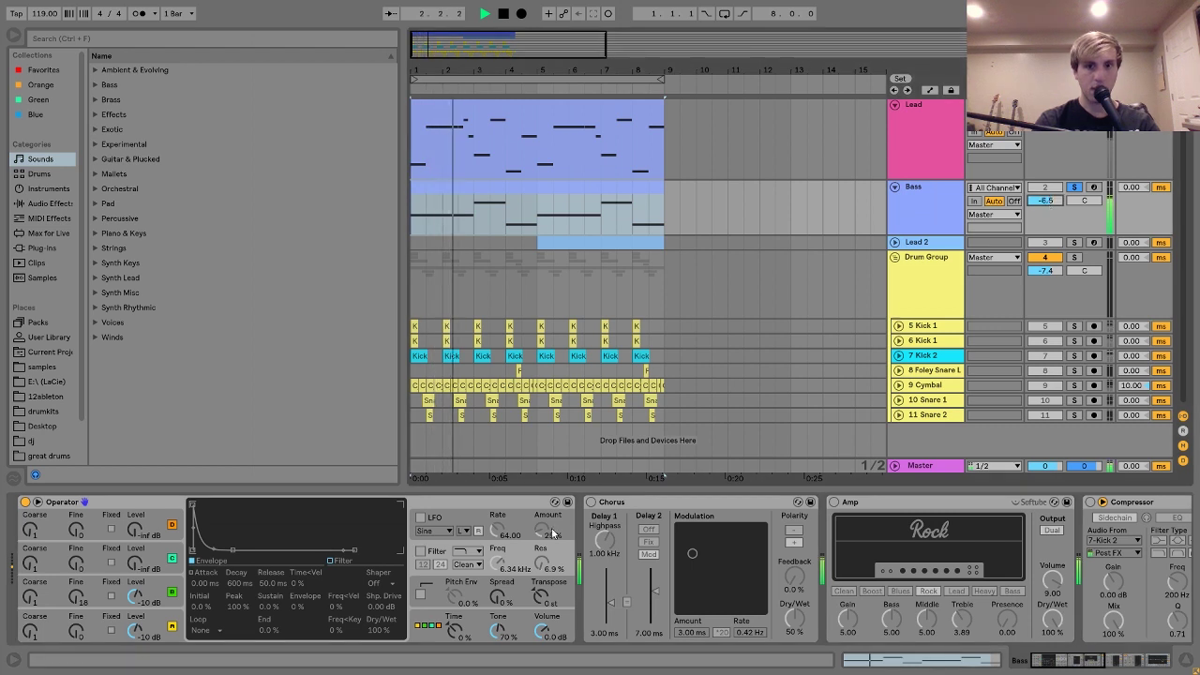
{"action": "left_click", "coordinate": [420, 552]}
{"action": "key", "text": "space"}
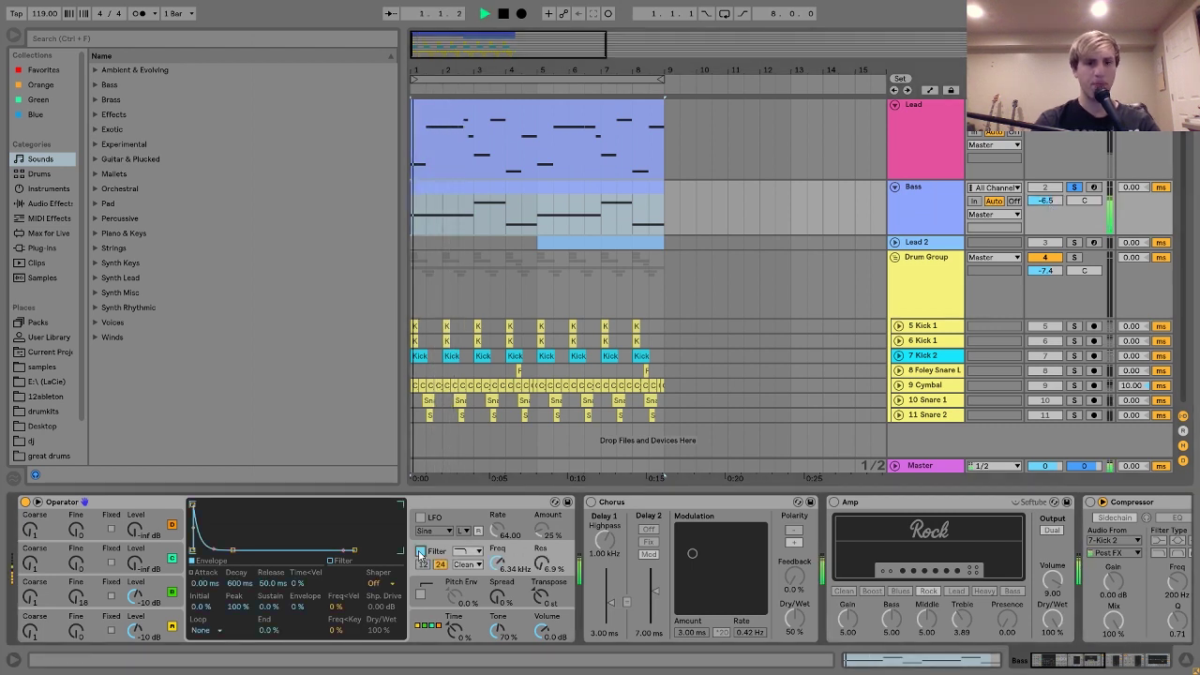
{"action": "key", "text": "space"}
{"action": "left_click", "coordinate": [421, 552]}
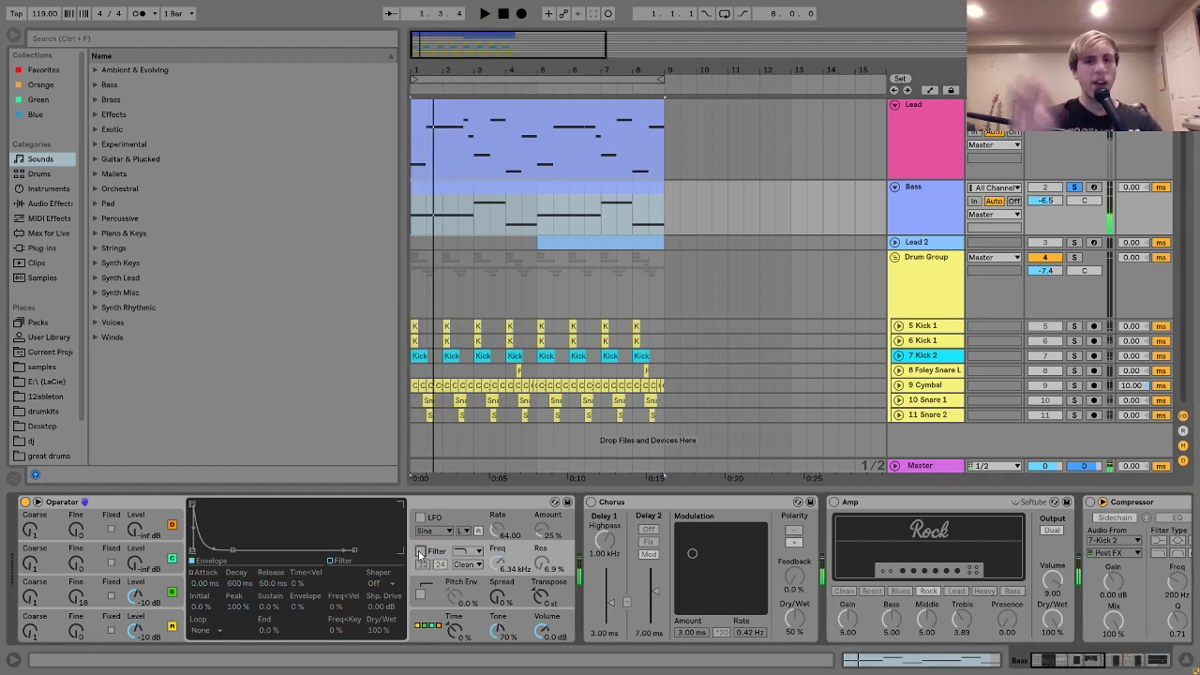
{"action": "left_click", "coordinate": [420, 552]}
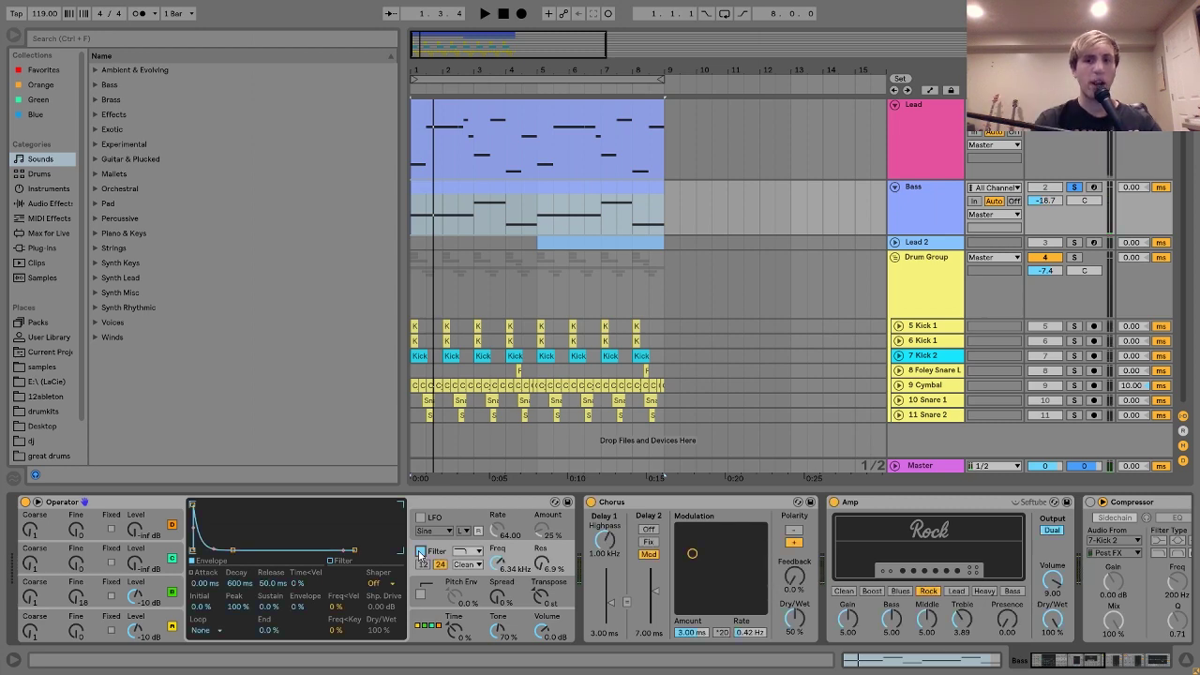
{"action": "key", "text": "ctrl+z"}
{"action": "scroll", "coordinate": [420, 553], "scroll_direction": "right", "scroll_amount": 5}
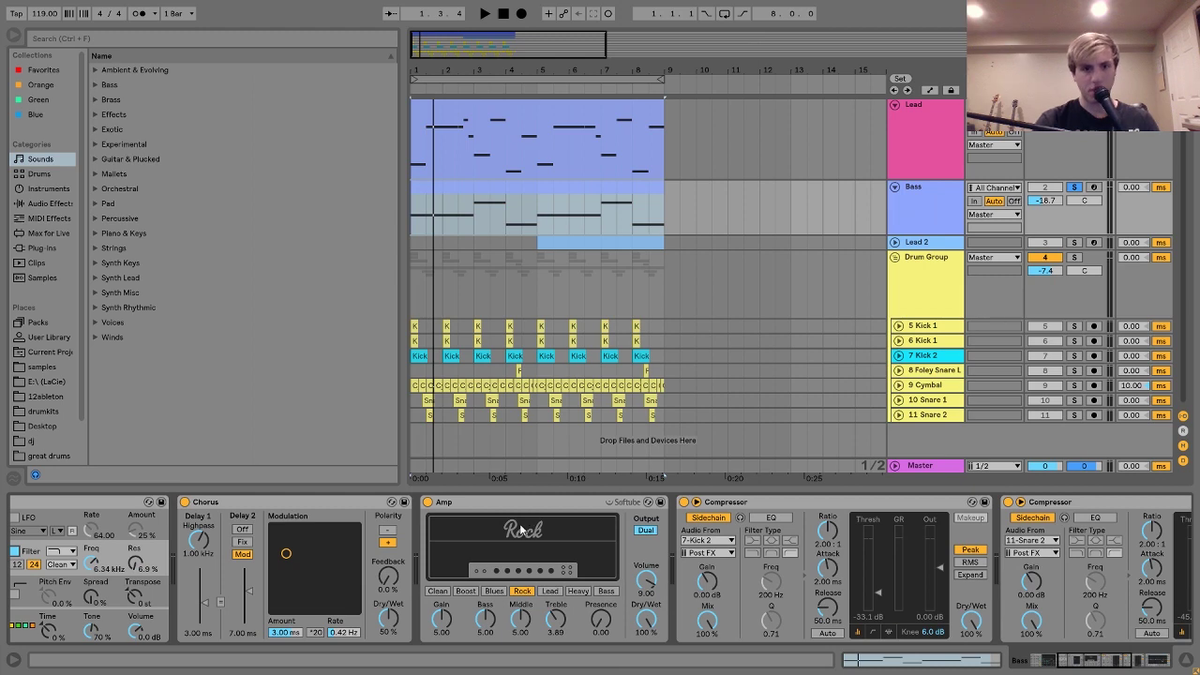
{"action": "scroll", "coordinate": [520, 531], "scroll_direction": "left", "scroll_amount": 5}
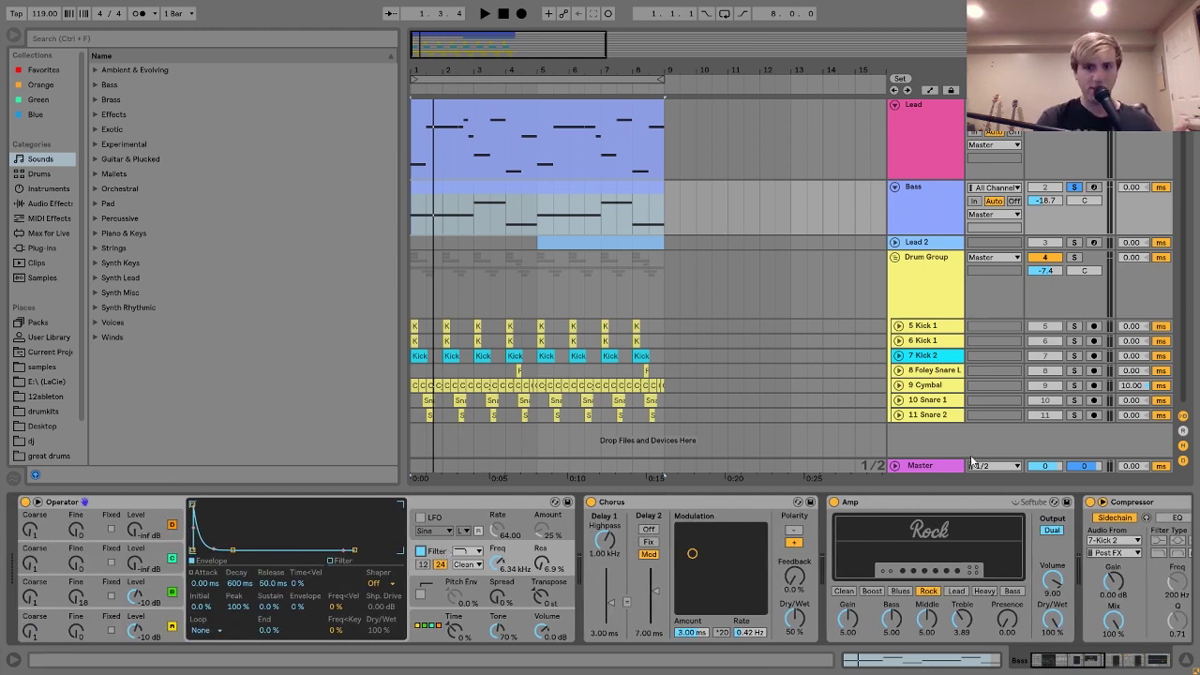
{"action": "left_click", "coordinate": [937, 504]}
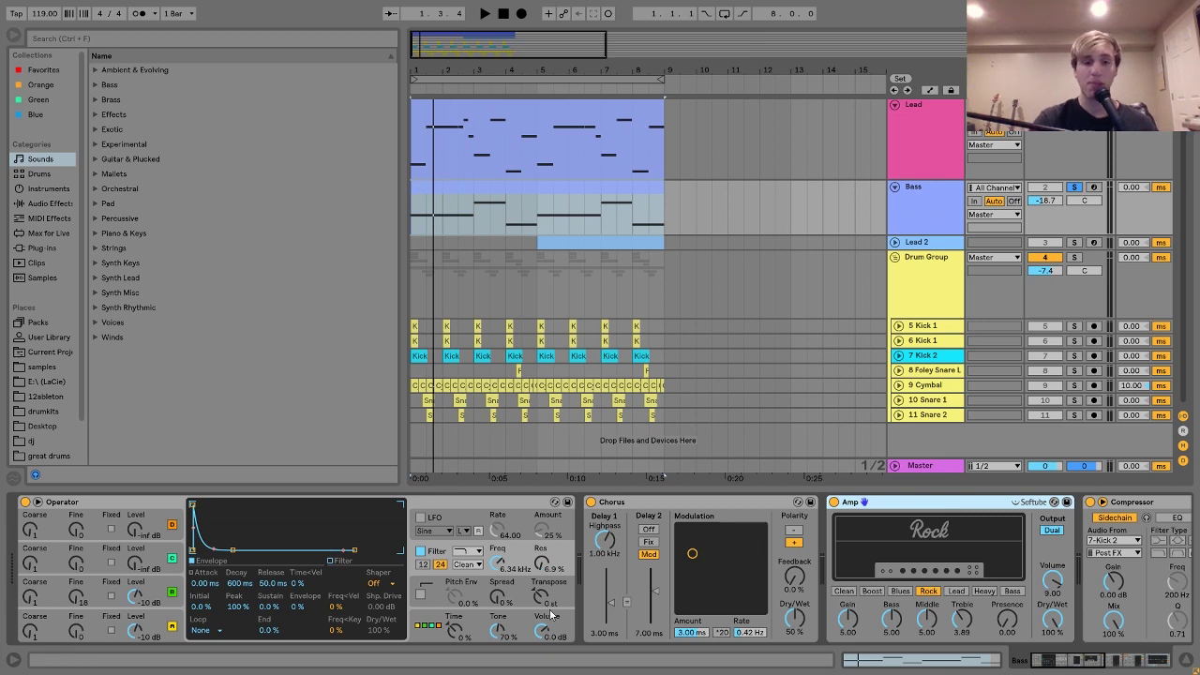
{"action": "scroll", "coordinate": [936, 507], "scroll_direction": "right", "scroll_amount": 5}
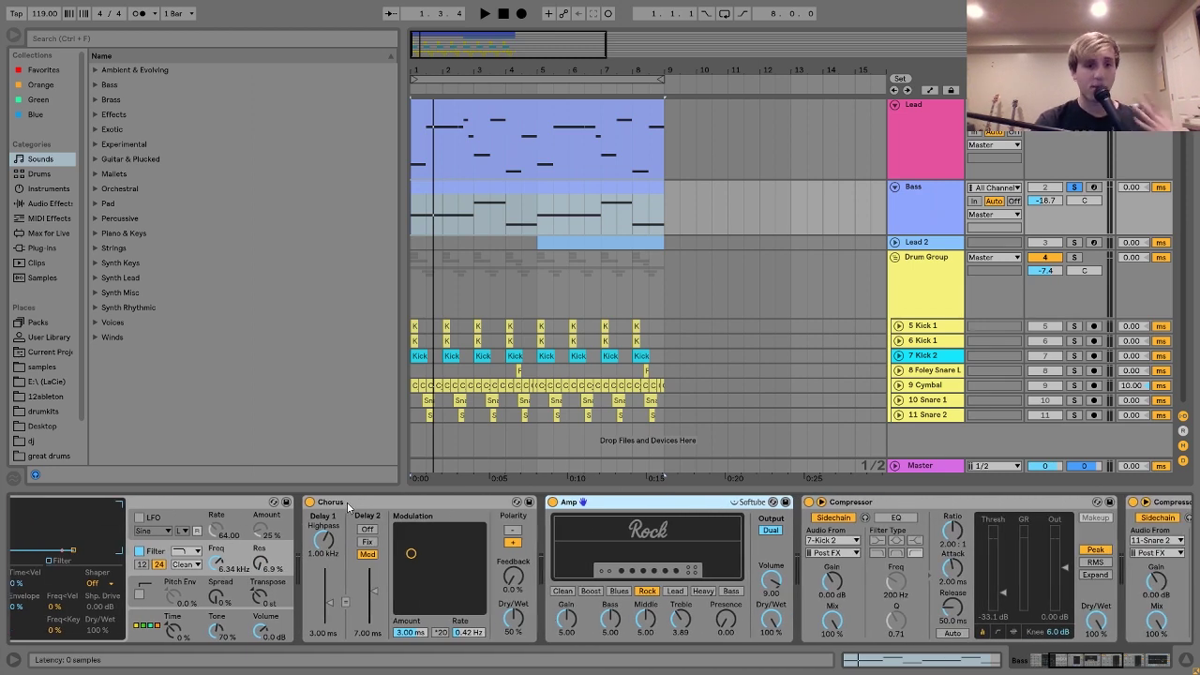
{"action": "left_click", "coordinate": [349, 504]}
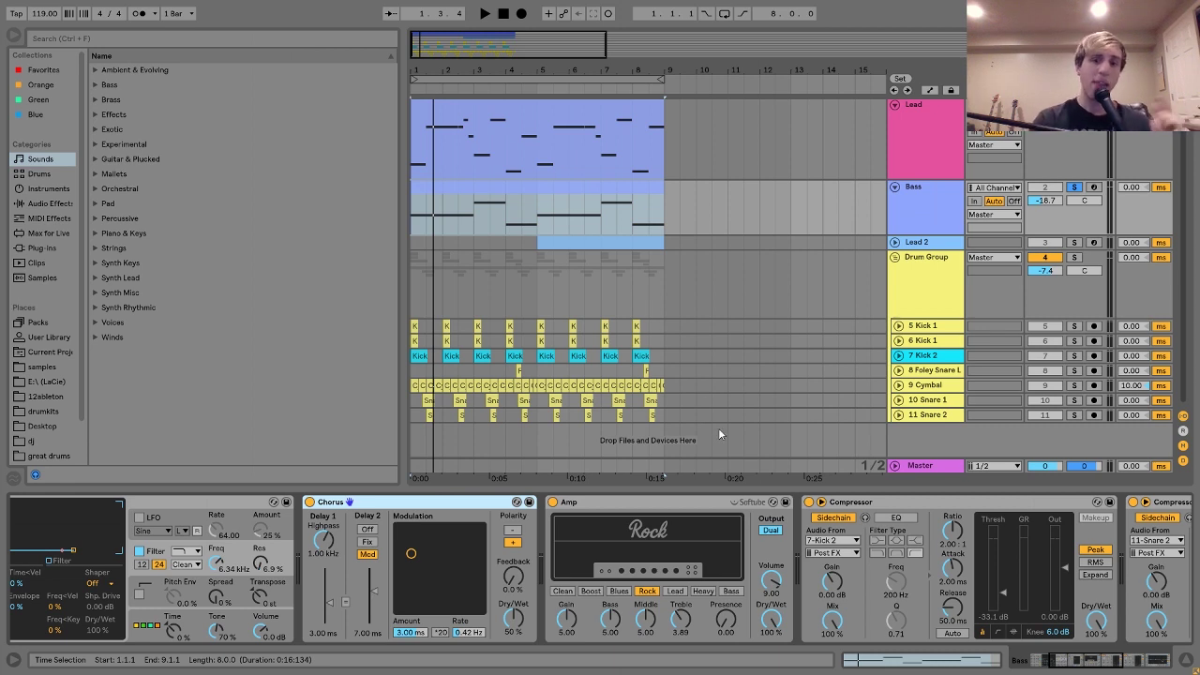
{"action": "scroll", "coordinate": [717, 511], "scroll_direction": "right", "scroll_amount": 1}
{"action": "left_click", "coordinate": [576, 511]}
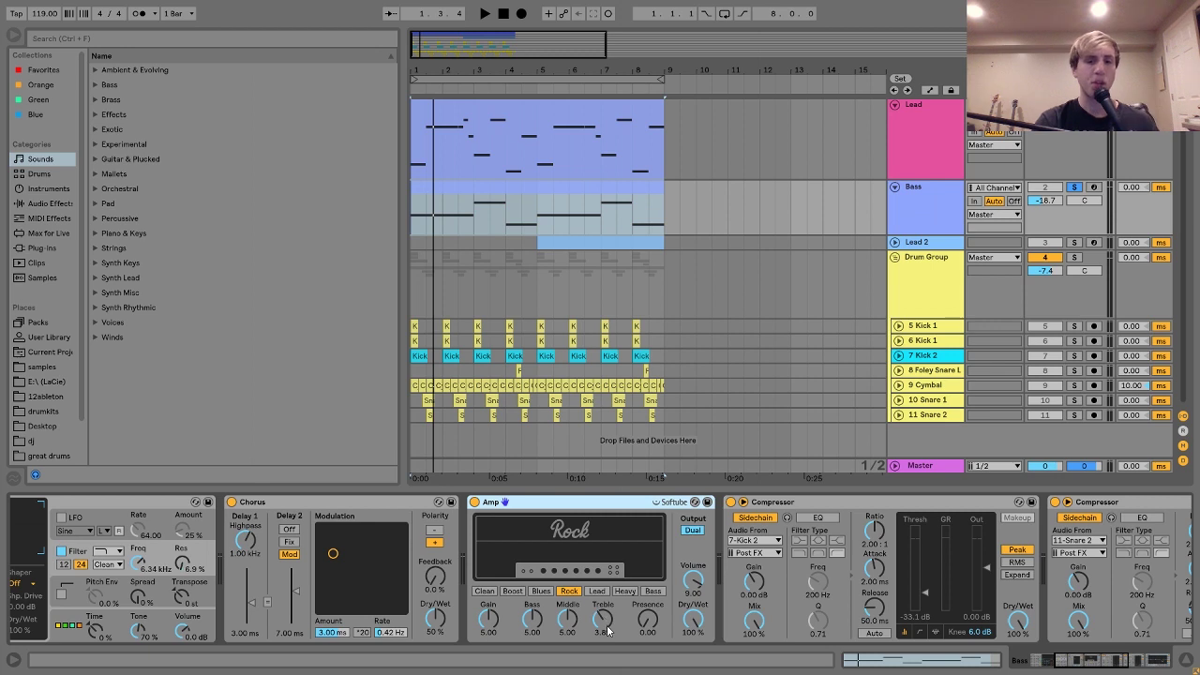
- Audition the Bass with the Amp's output set to Mono and again with it set back to Dual
{"action": "left_click", "coordinate": [697, 534]}
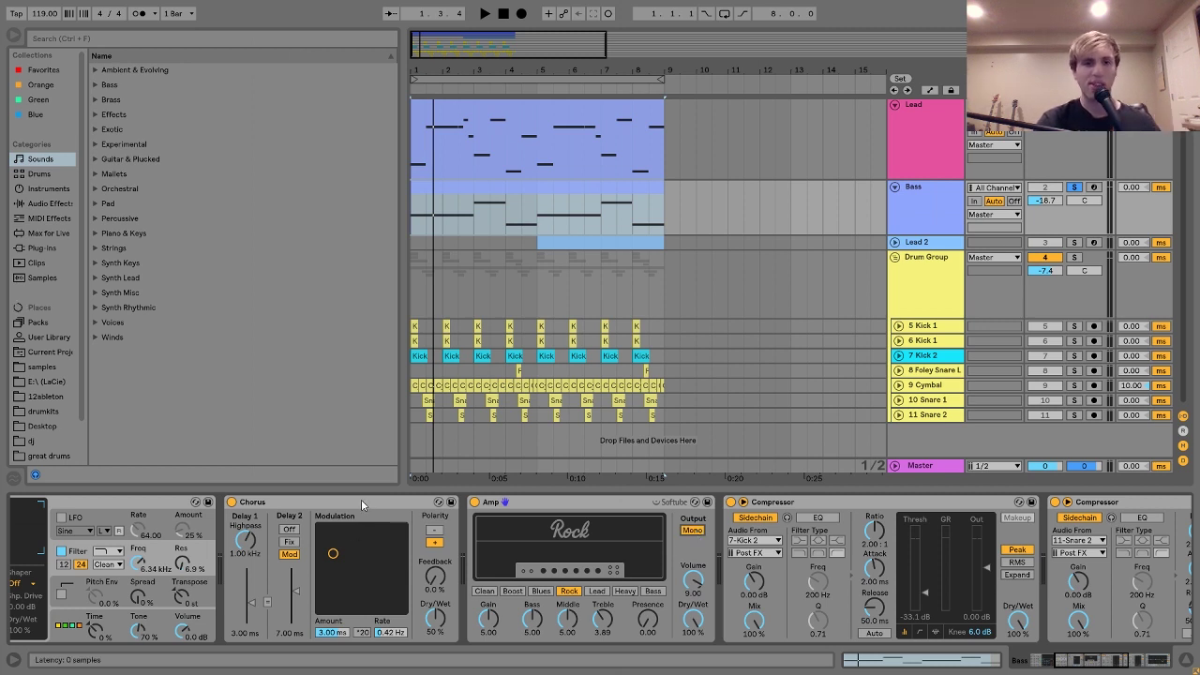
{"action": "key", "text": "space"}
{"action": "key", "text": "space"}
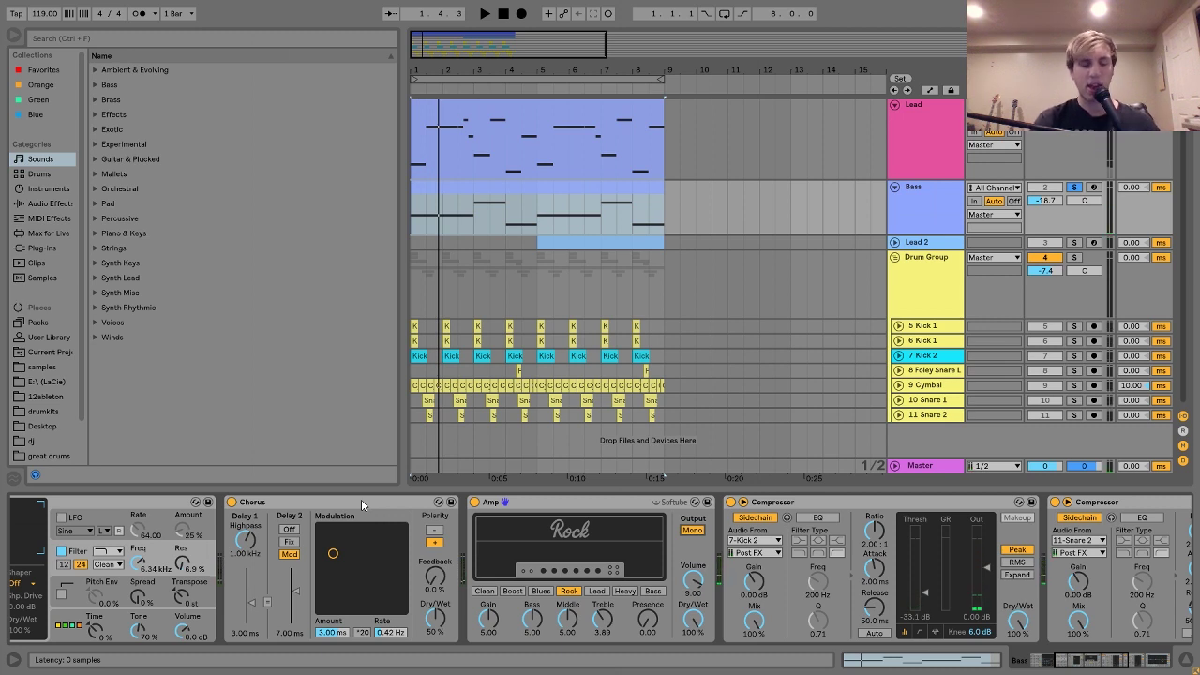
{"action": "left_click", "coordinate": [693, 531]}
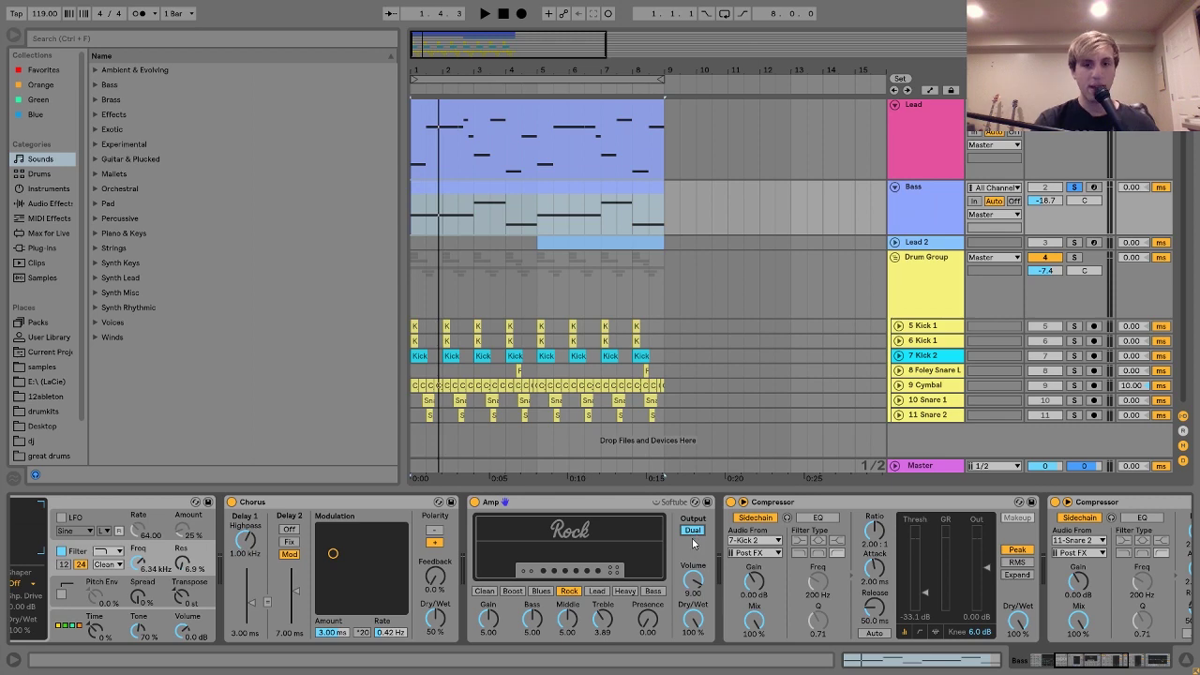
{"action": "key", "text": "space"}
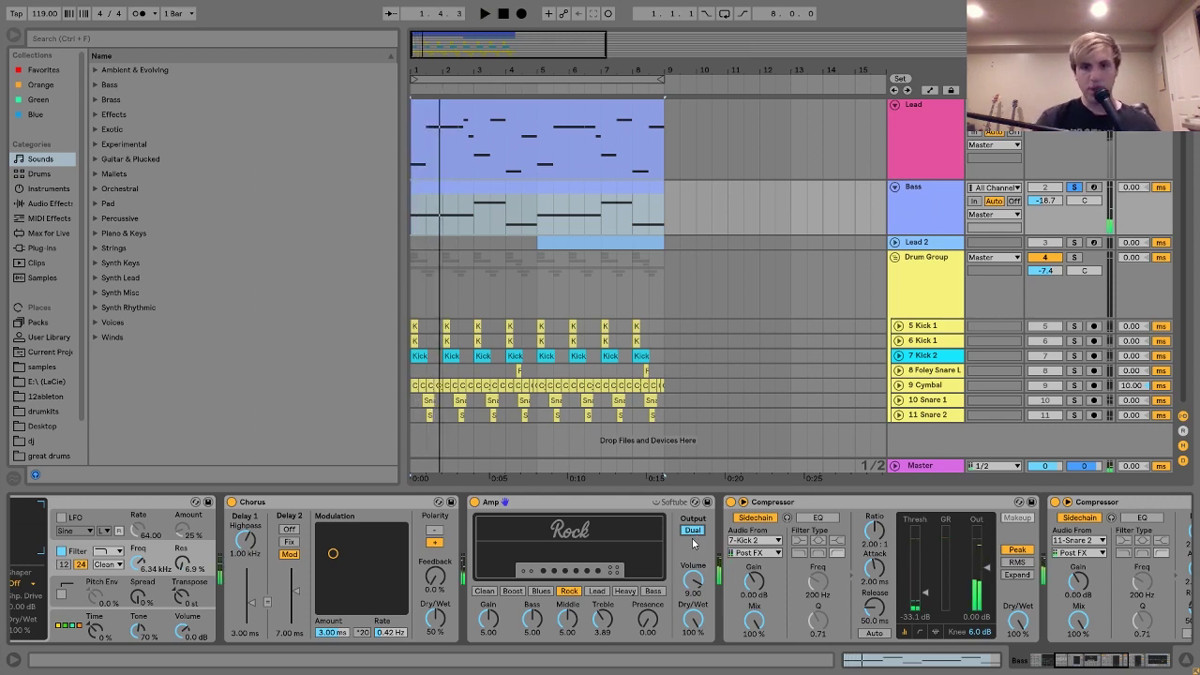
{"action": "scroll", "coordinate": [694, 543], "scroll_direction": "down", "scroll_amount": 6}
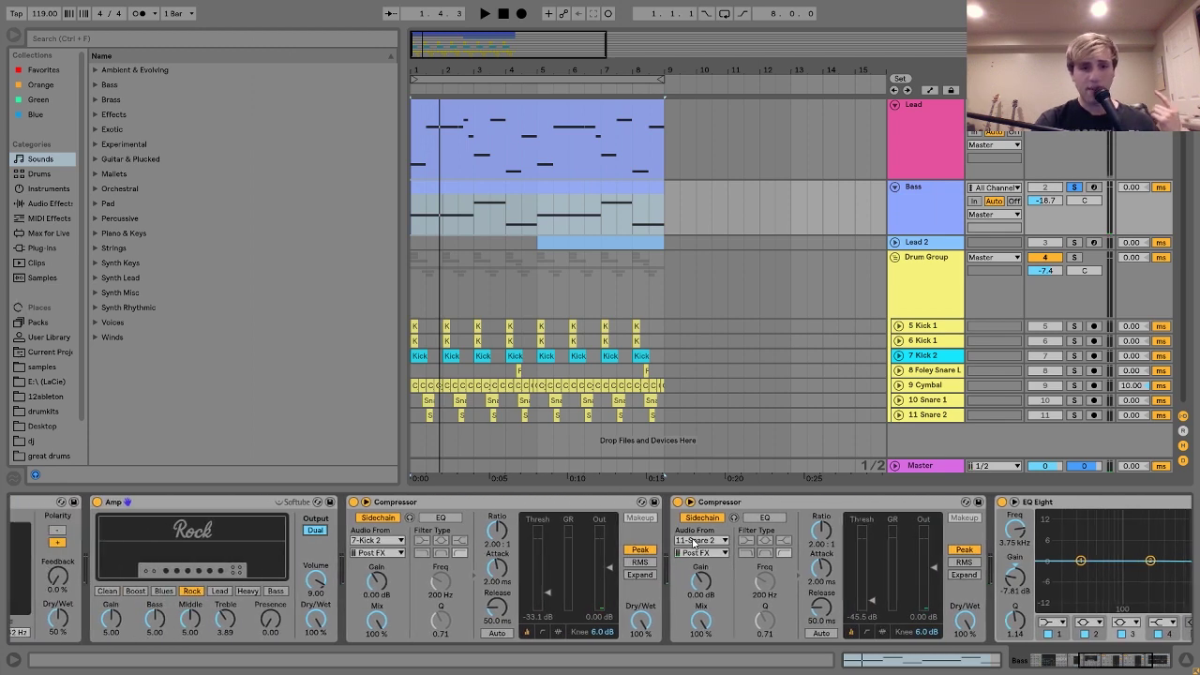
{"action": "left_click", "coordinate": [603, 504]}
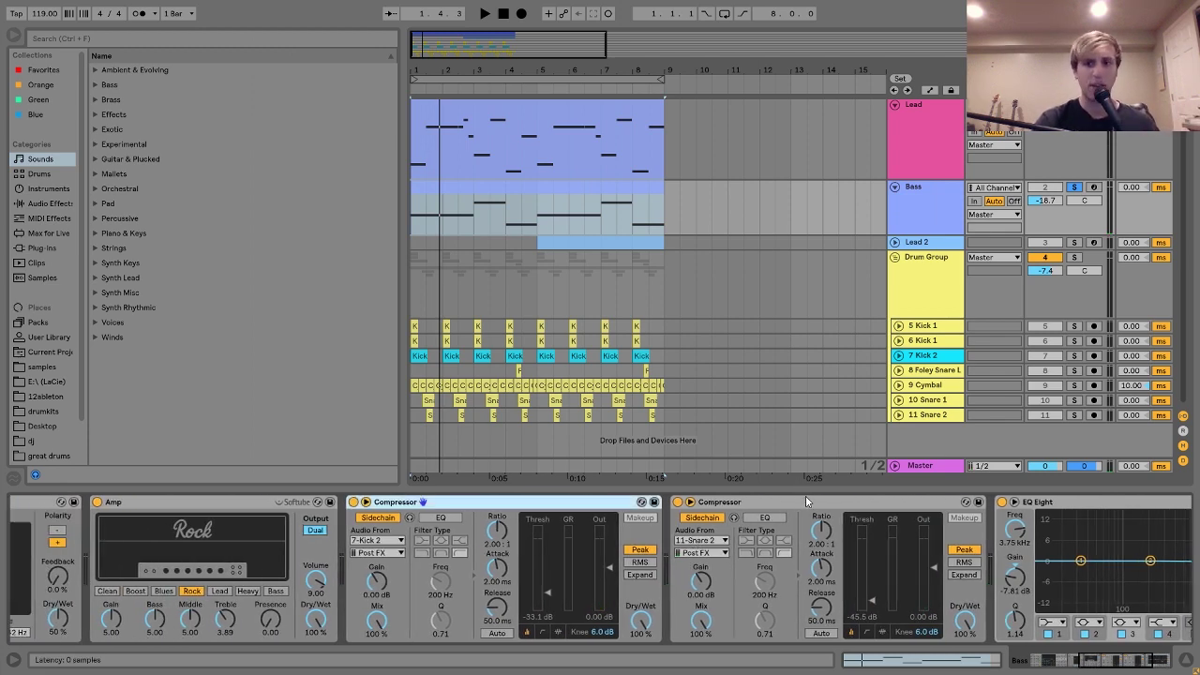
{"action": "scroll", "coordinate": [805, 497], "scroll_direction": "down", "scroll_amount": 4}
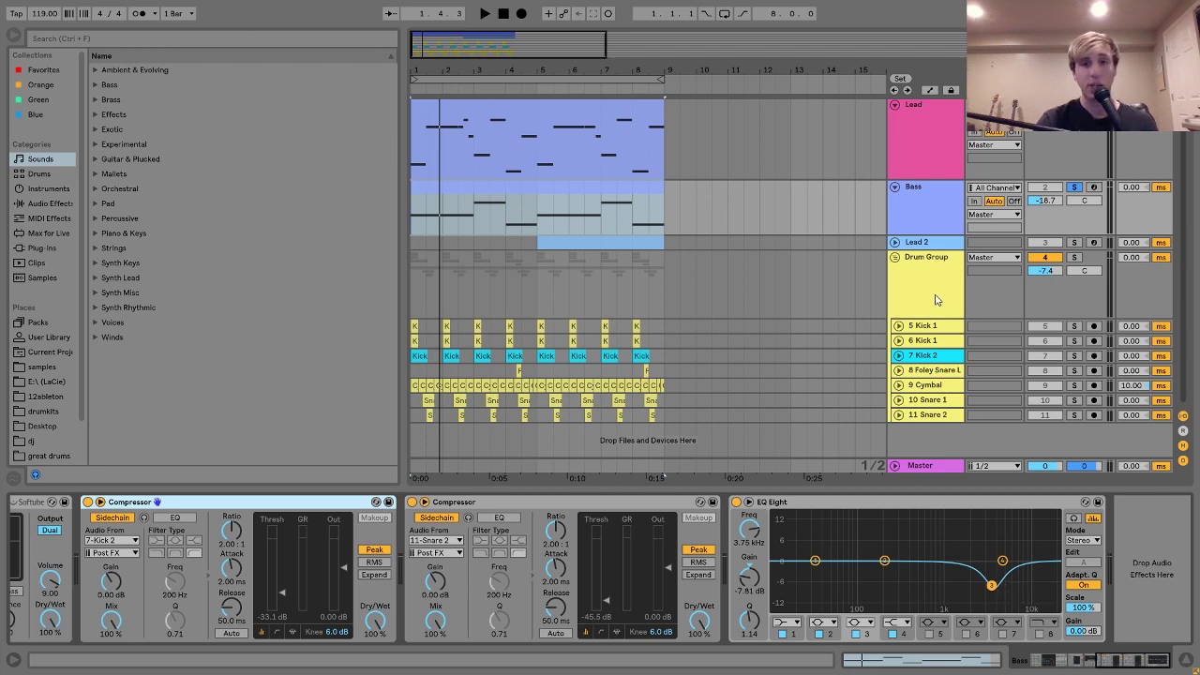
- Unfold the Lead 2 track, solo it, and play its clip from bar 5
{"action": "left_click", "coordinate": [917, 247]}
{"action": "left_click", "coordinate": [895, 243]}
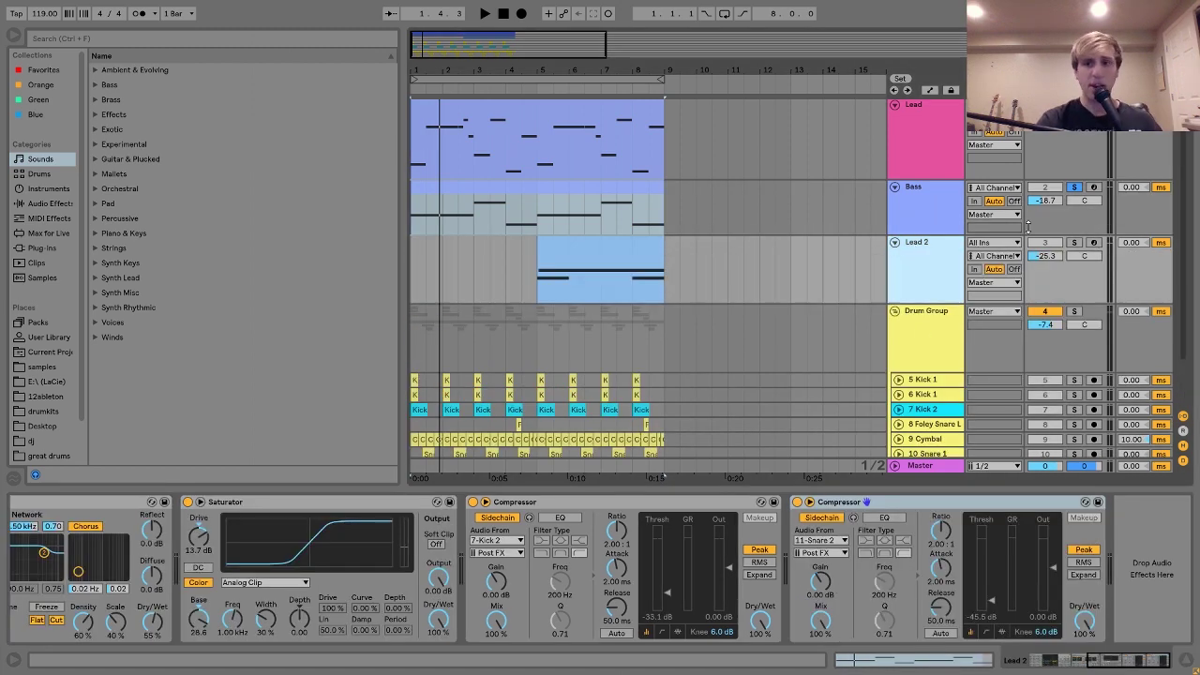
{"action": "left_click", "coordinate": [552, 249]}
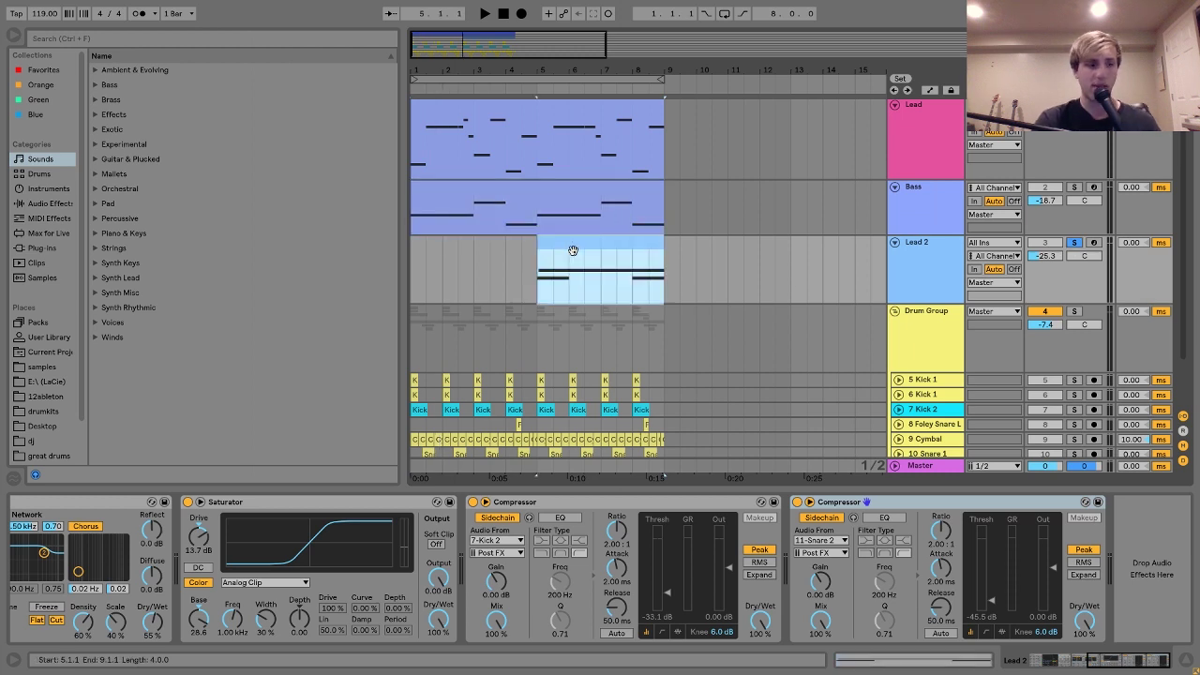
{"action": "key", "text": "space"}
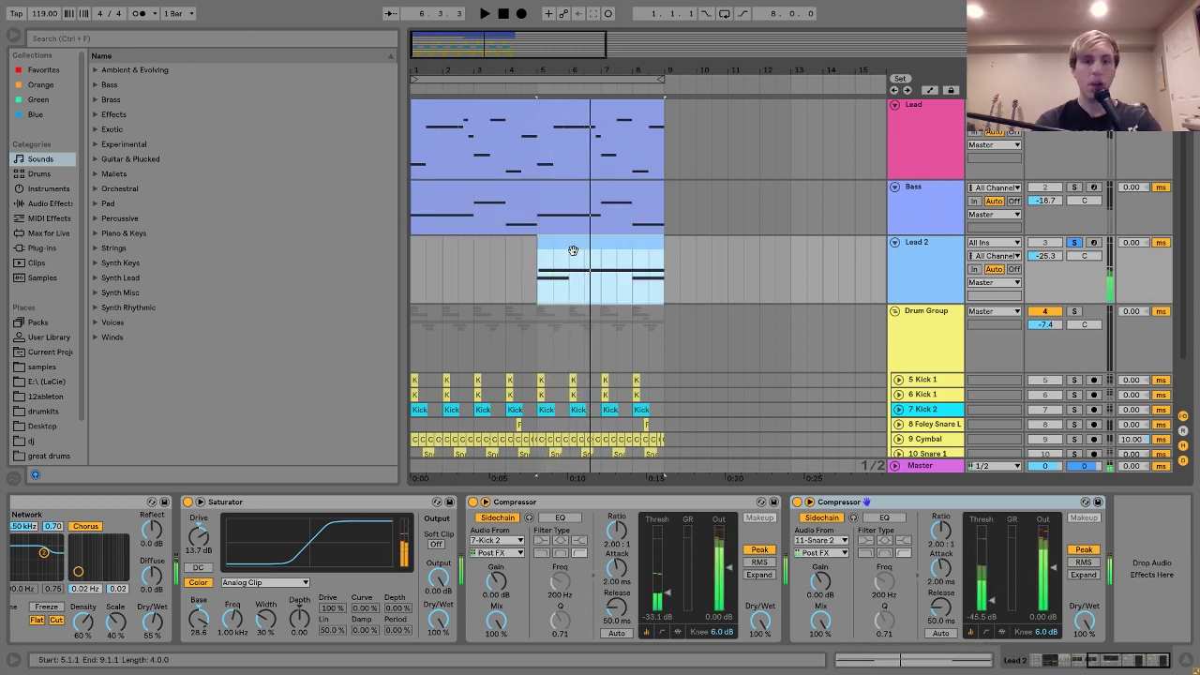
- Examine oscillators A and B of Lead 2's Operator and display its global routing and modulation settings
{"action": "scroll", "coordinate": [813, 528], "scroll_direction": "left", "scroll_amount": 5}
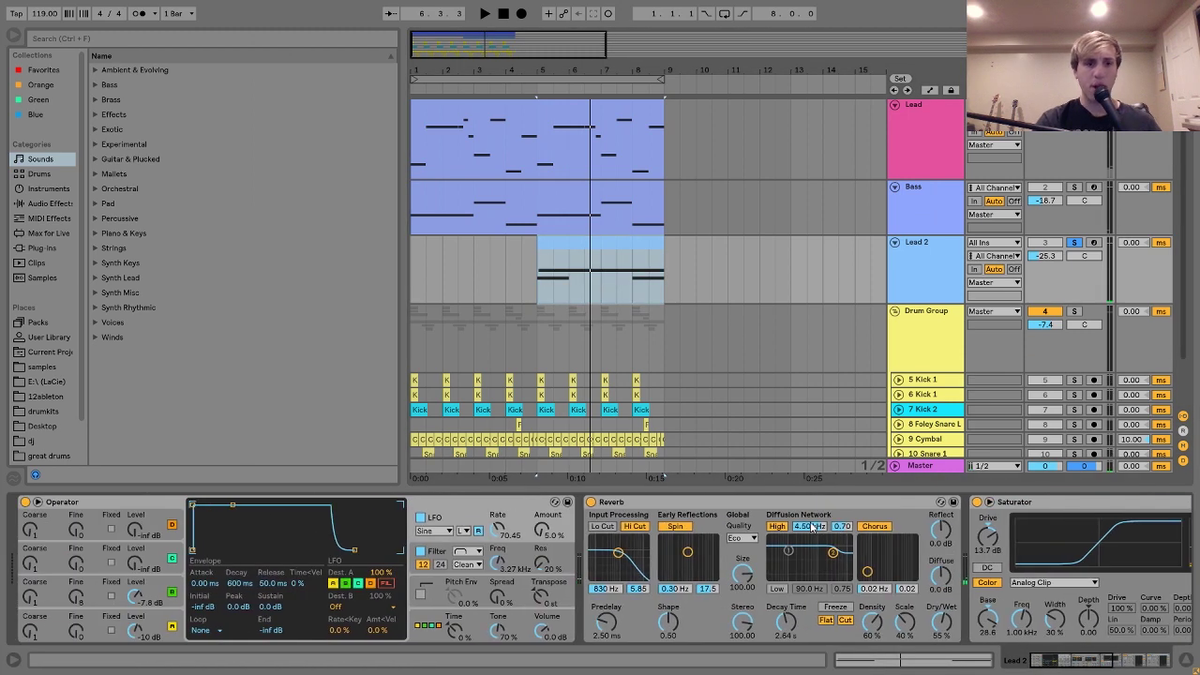
{"action": "left_click", "coordinate": [169, 622]}
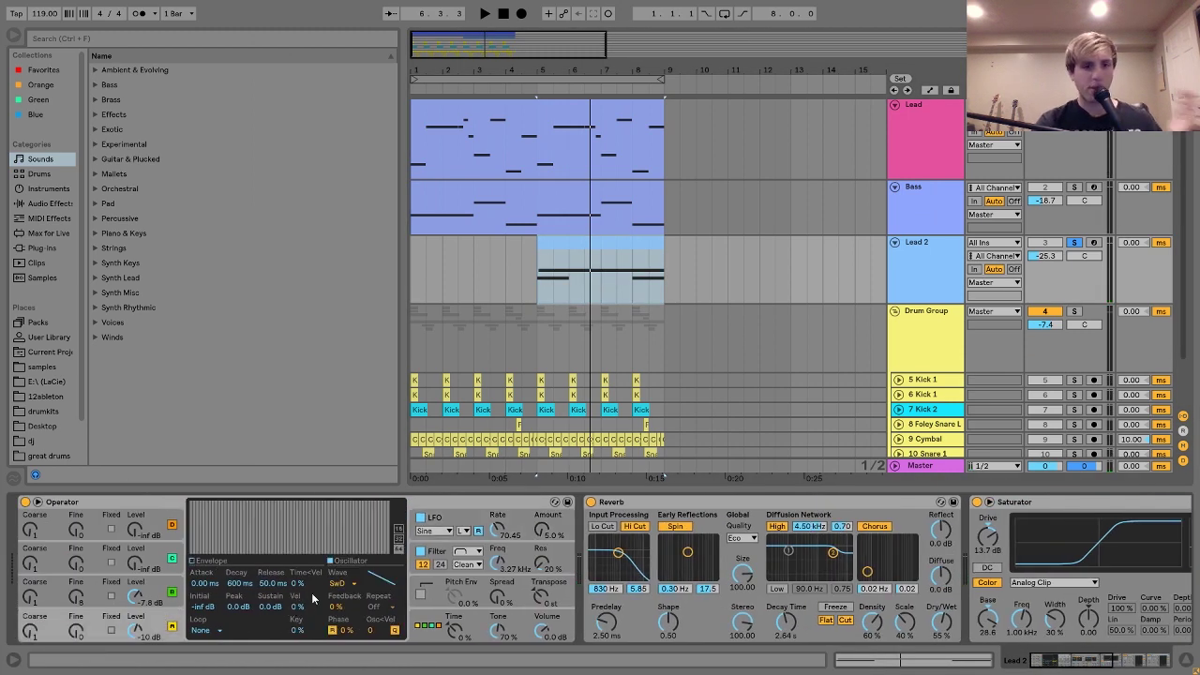
{"action": "left_click", "coordinate": [168, 588]}
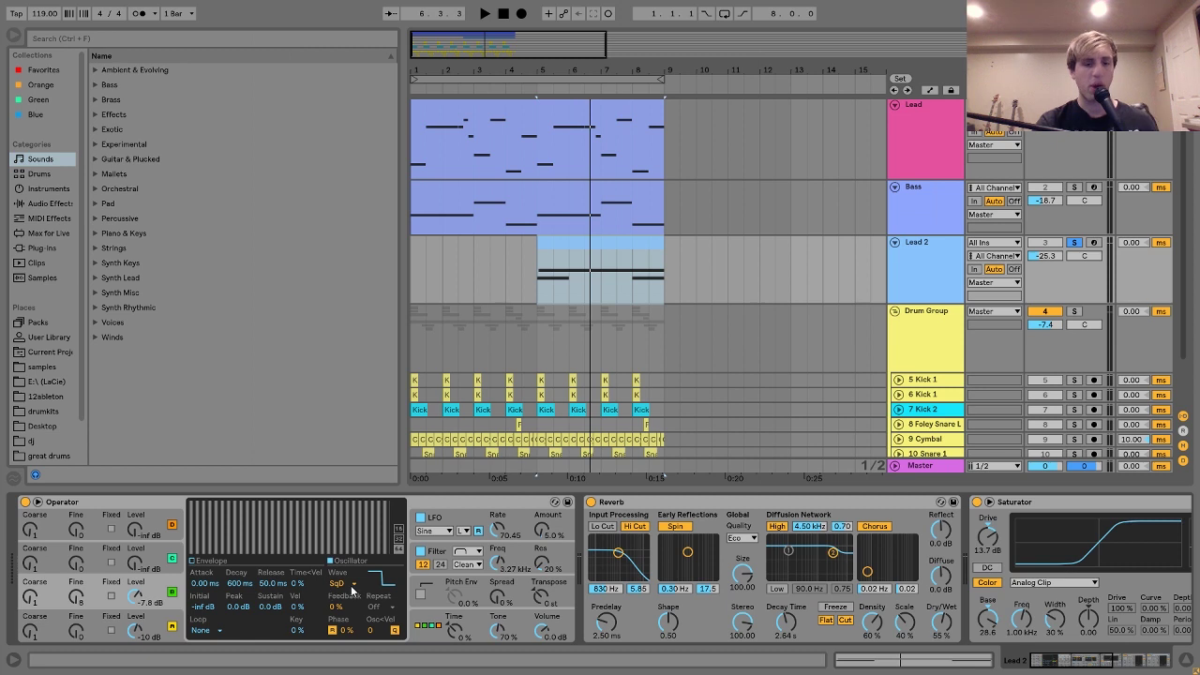
{"action": "left_click", "coordinate": [445, 632]}
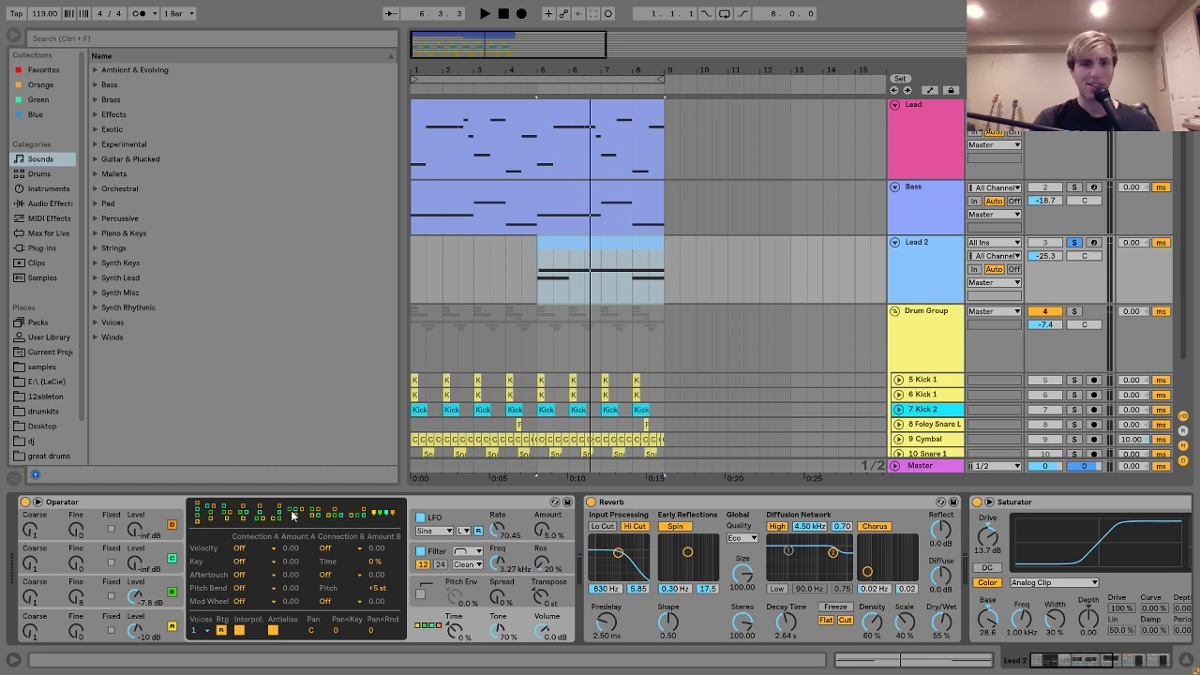
- Inspect the filter and LFO settings of Lead 2's Operator and play the clip to hear them
{"action": "left_click", "coordinate": [451, 553]}
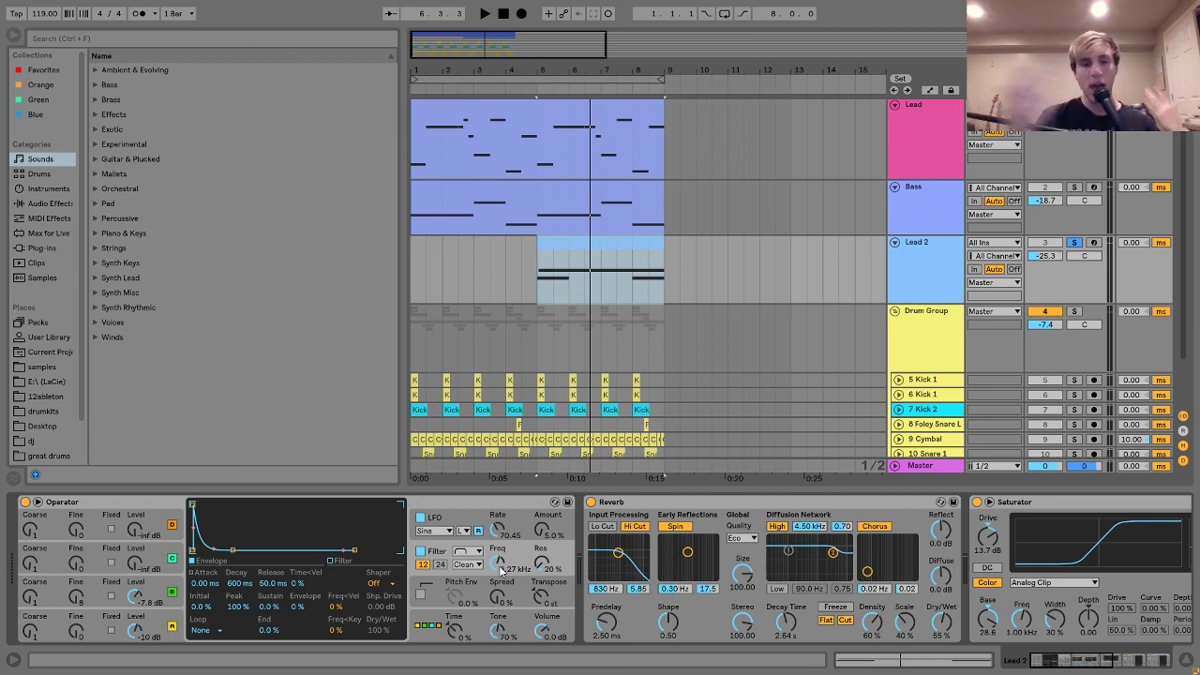
{"action": "left_click", "coordinate": [440, 519]}
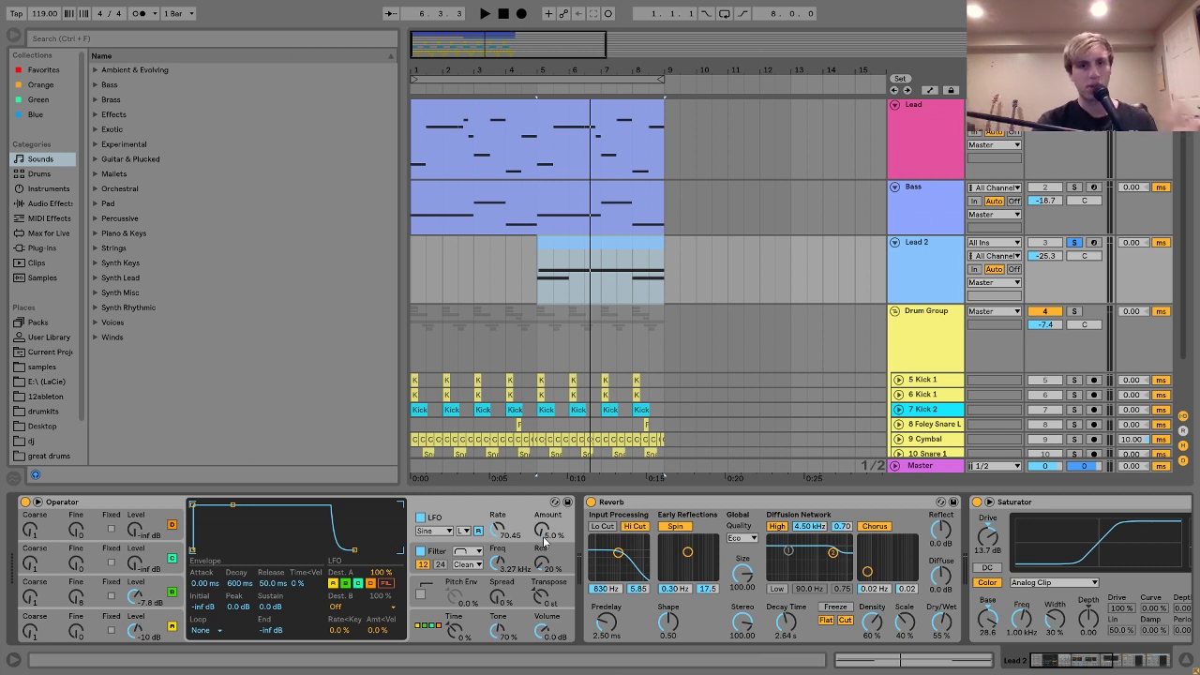
{"action": "key", "text": "space"}
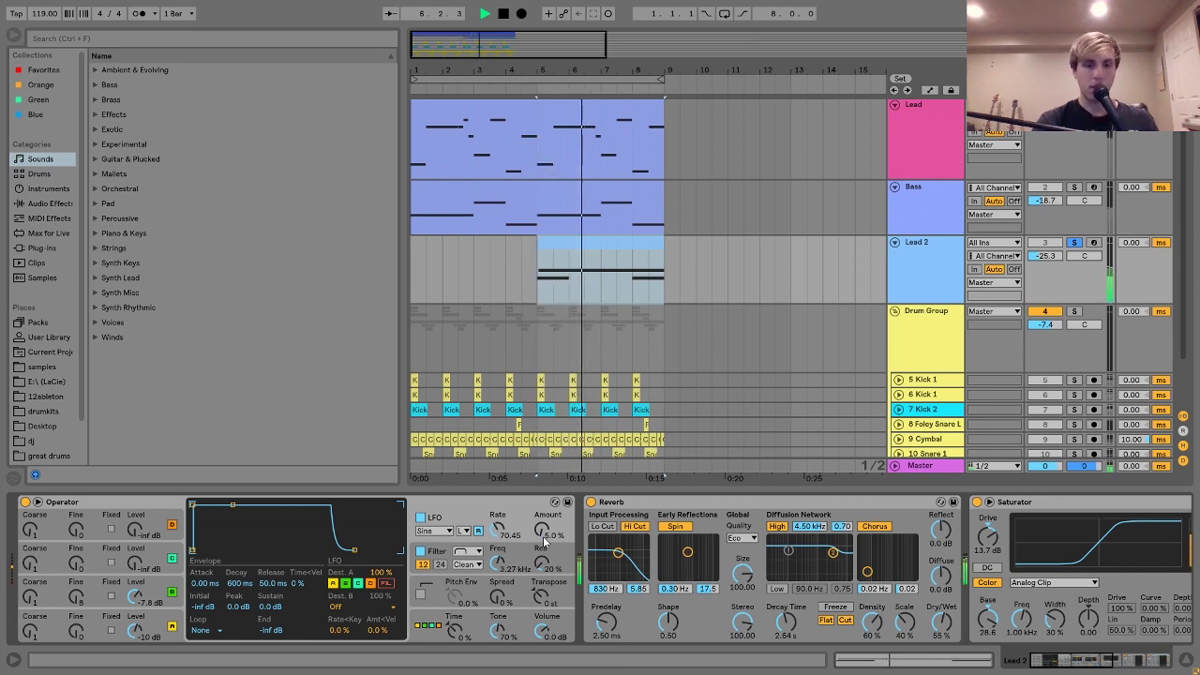
{"action": "key", "text": "space"}
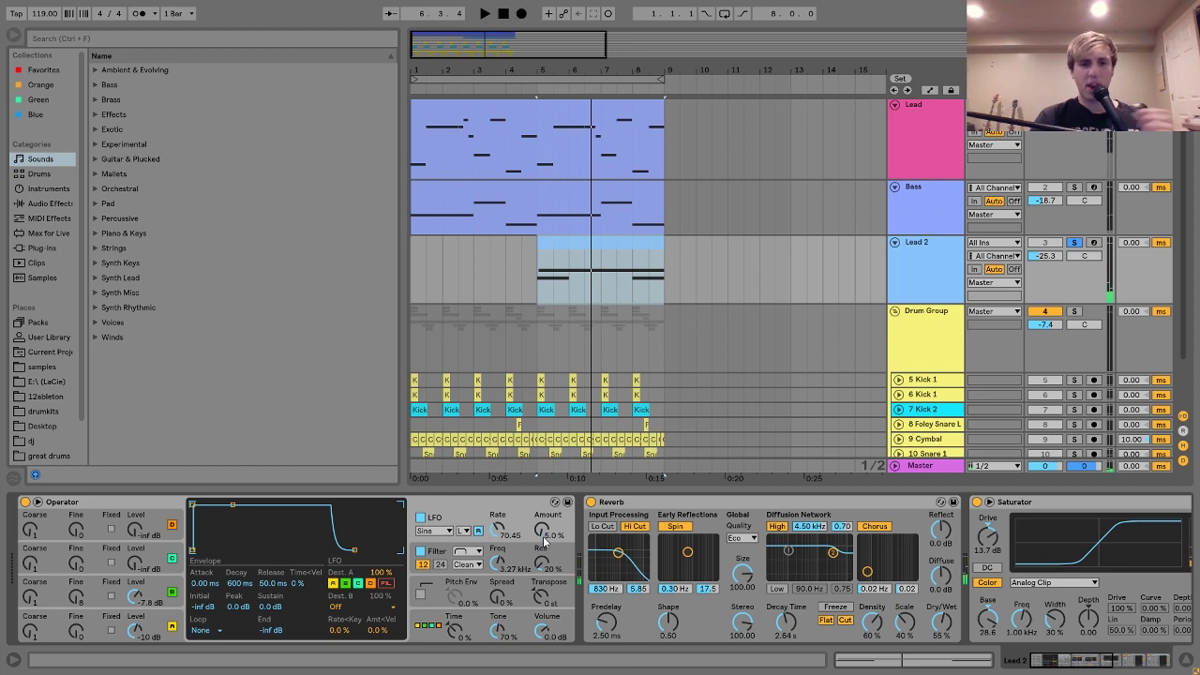
- Audition Lead 2 with its Reverb selected and view the Reverb, Saturator and Compressors in its effect chain
{"action": "scroll", "coordinate": [544, 539], "scroll_direction": "right", "scroll_amount": 5}
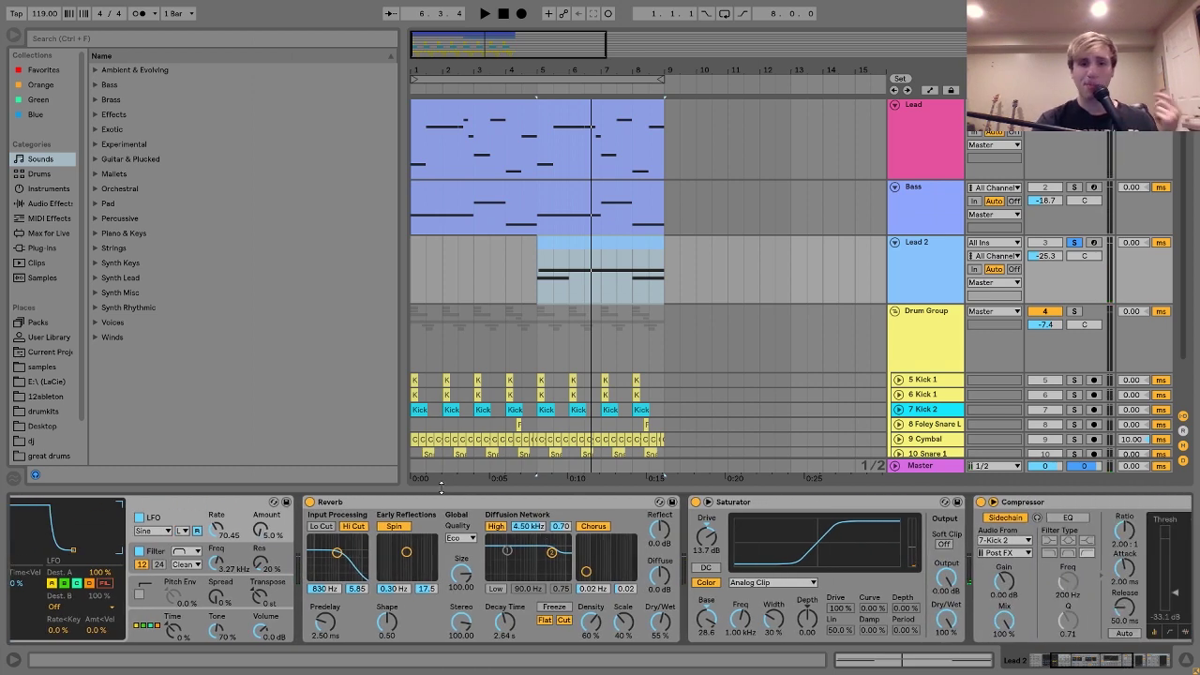
{"action": "left_click", "coordinate": [433, 503]}
{"action": "key", "text": "space"}
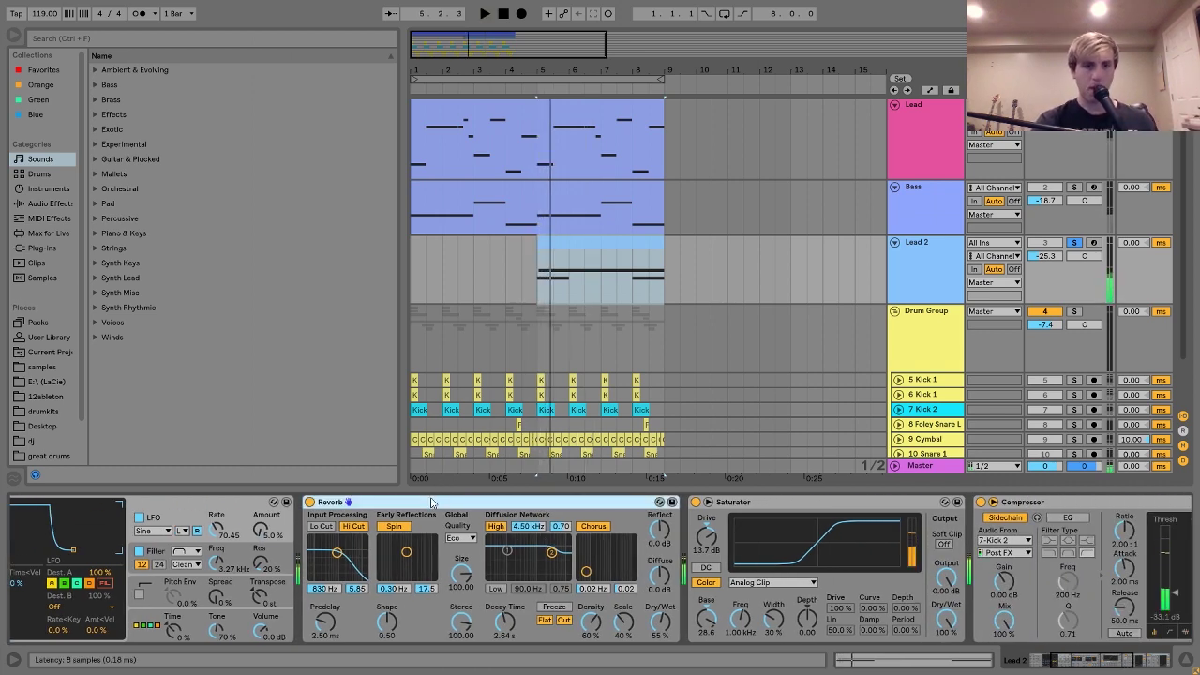
{"action": "scroll", "coordinate": [431, 504], "scroll_direction": "right", "scroll_amount": 5}
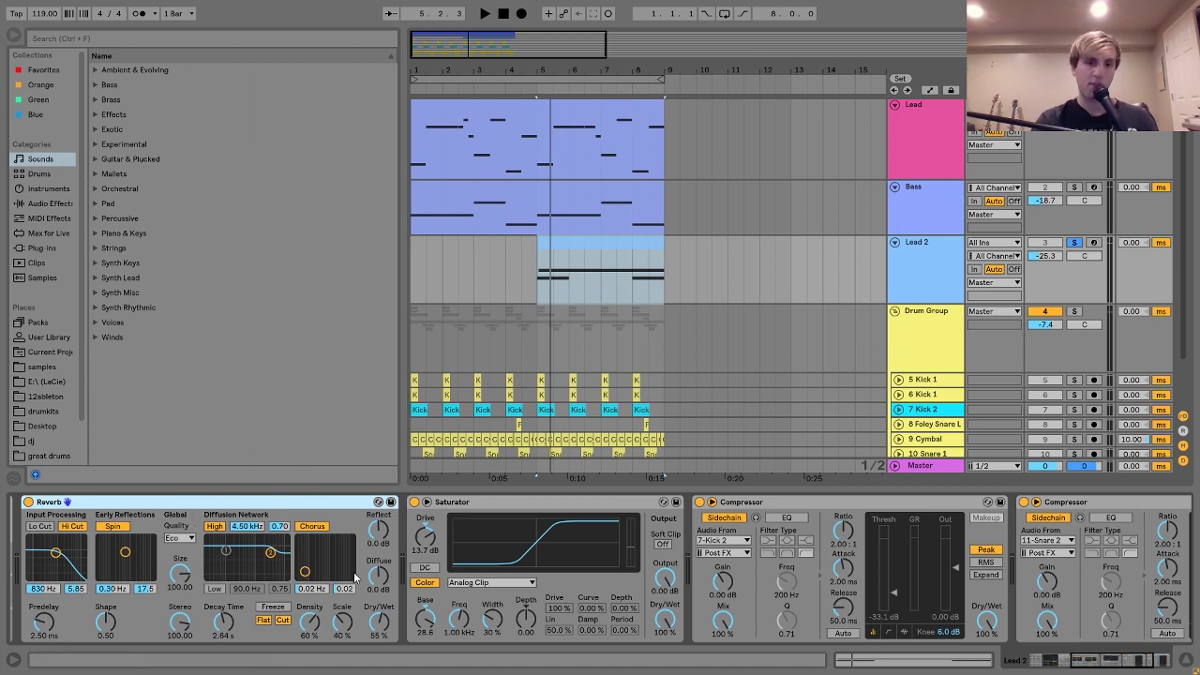
- Play the soloed Lead 2 with its Saturator bypassed and re-enabled to compare the sound
{"action": "left_click", "coordinate": [414, 503]}
{"action": "key", "text": "space"}
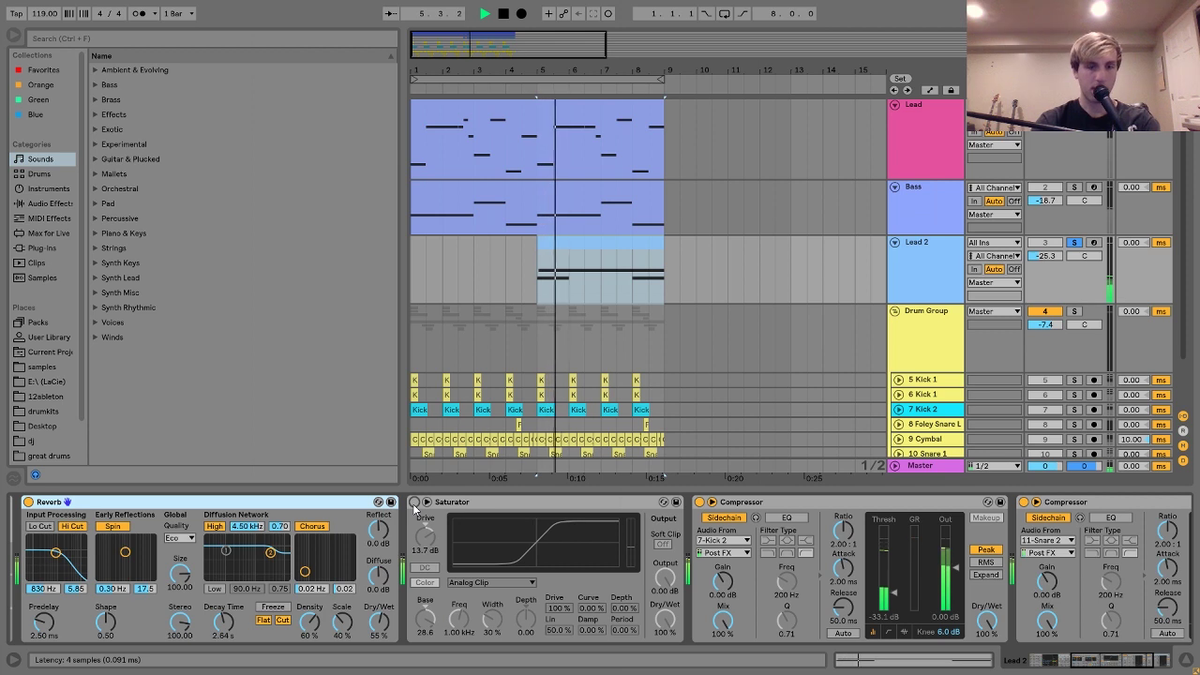
{"action": "left_click", "coordinate": [413, 503]}
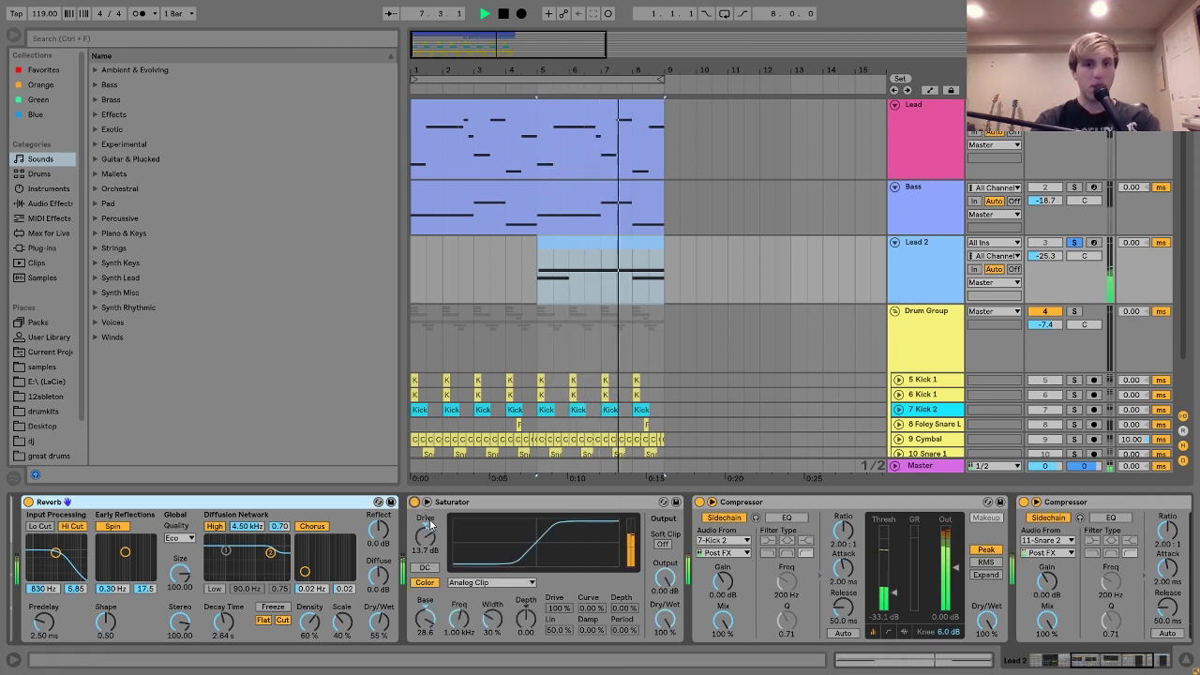
{"action": "key", "text": "space"}
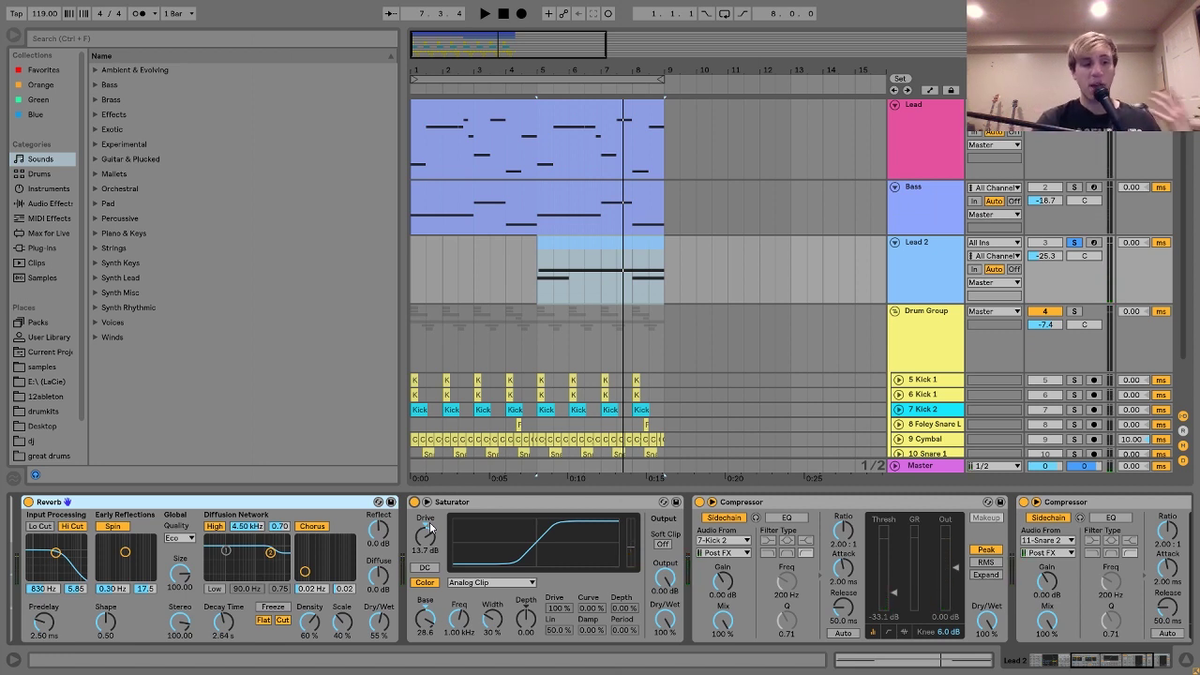
- Examine Lead 2's Saturator and its two sidechain Compressors, and check the effect chains of the Bass and Lead tracks
{"action": "scroll", "coordinate": [502, 576], "scroll_direction": "right", "scroll_amount": 1}
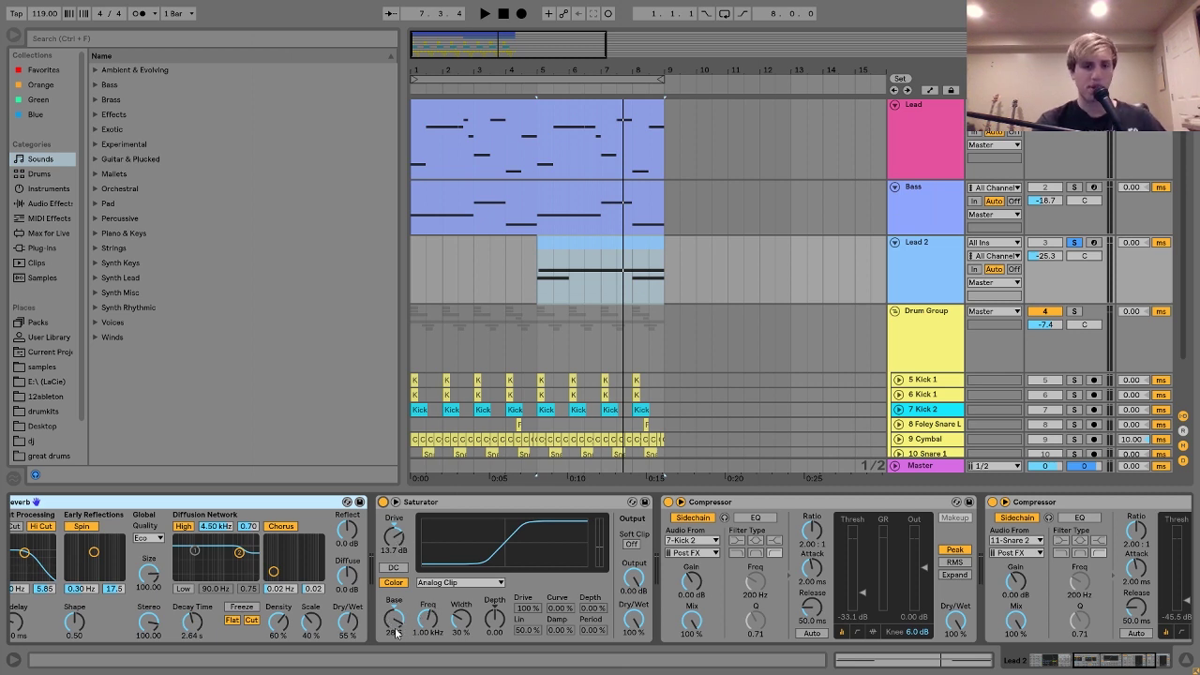
{"action": "scroll", "coordinate": [394, 630], "scroll_direction": "right", "scroll_amount": 5}
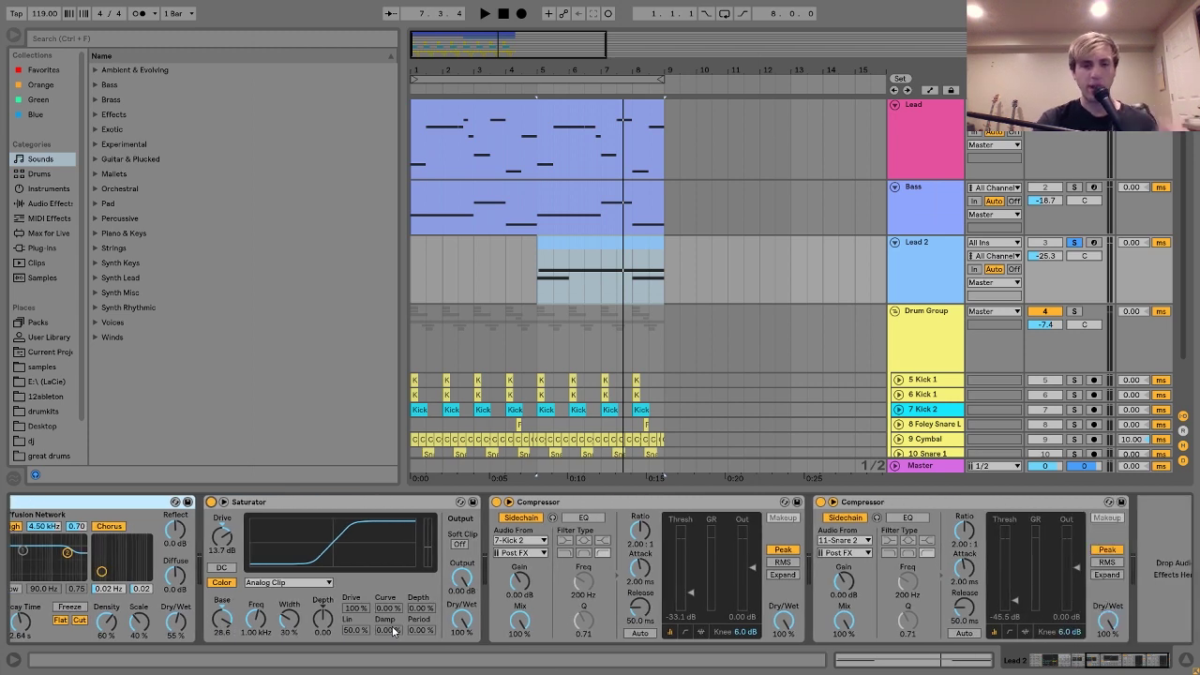
{"action": "scroll", "coordinate": [394, 631], "scroll_direction": "right", "scroll_amount": 1}
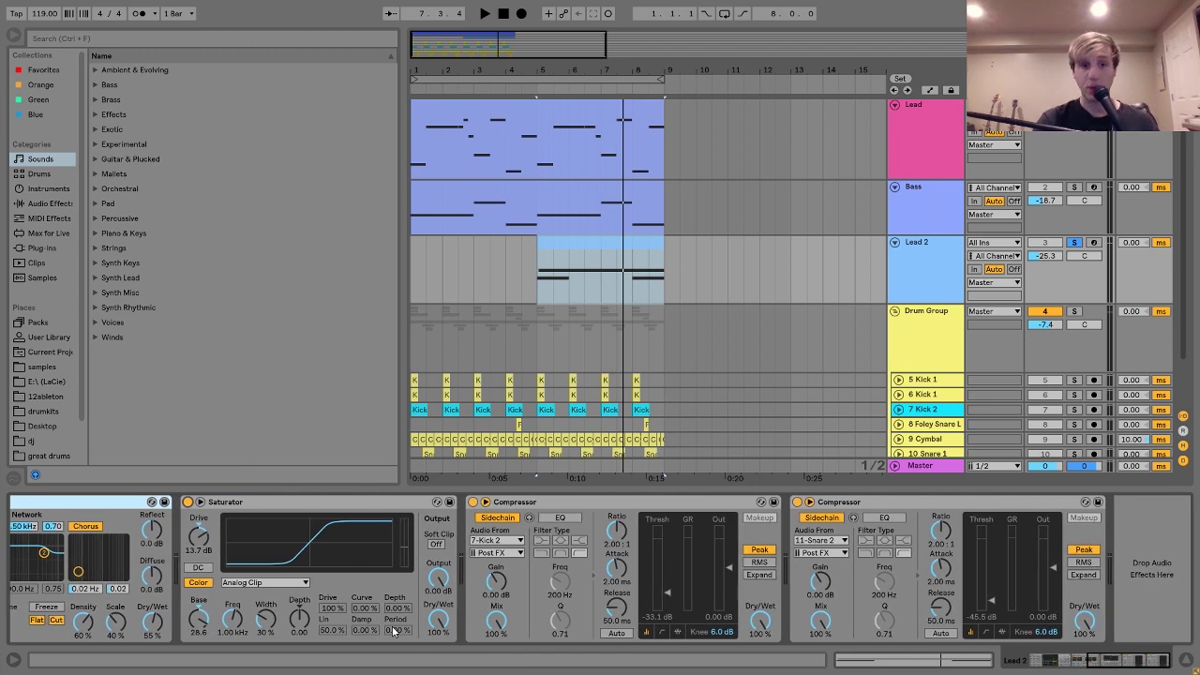
{"action": "left_click", "coordinate": [513, 505]}
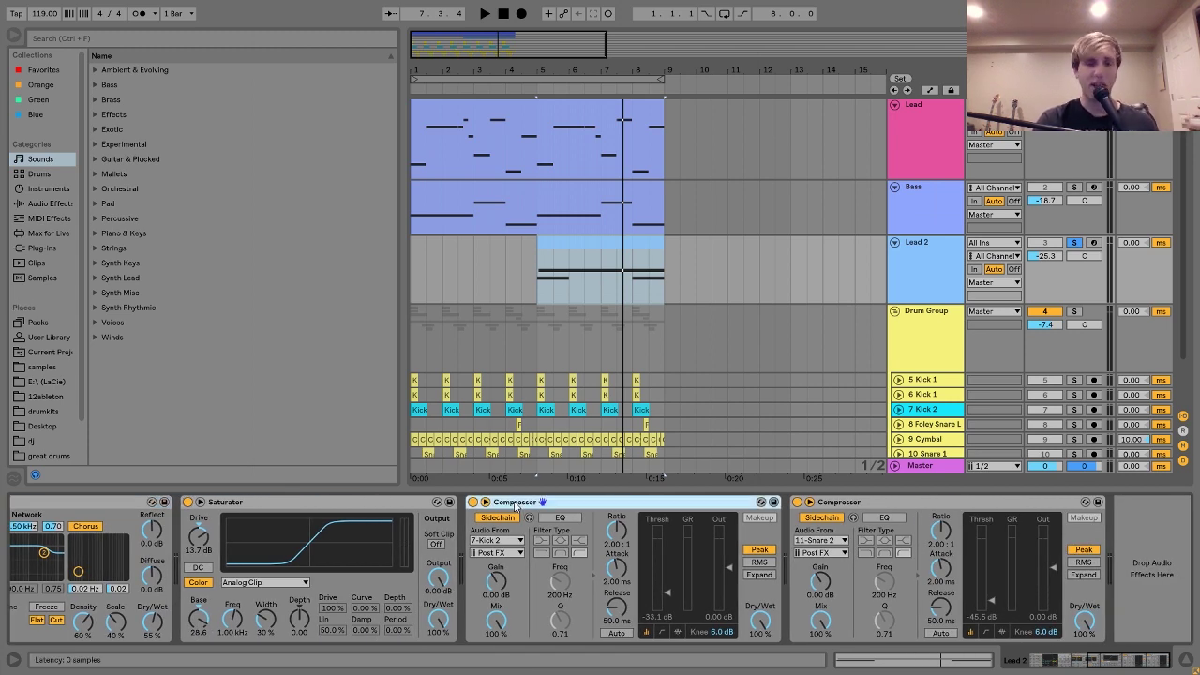
{"action": "left_click", "coordinate": [859, 514]}
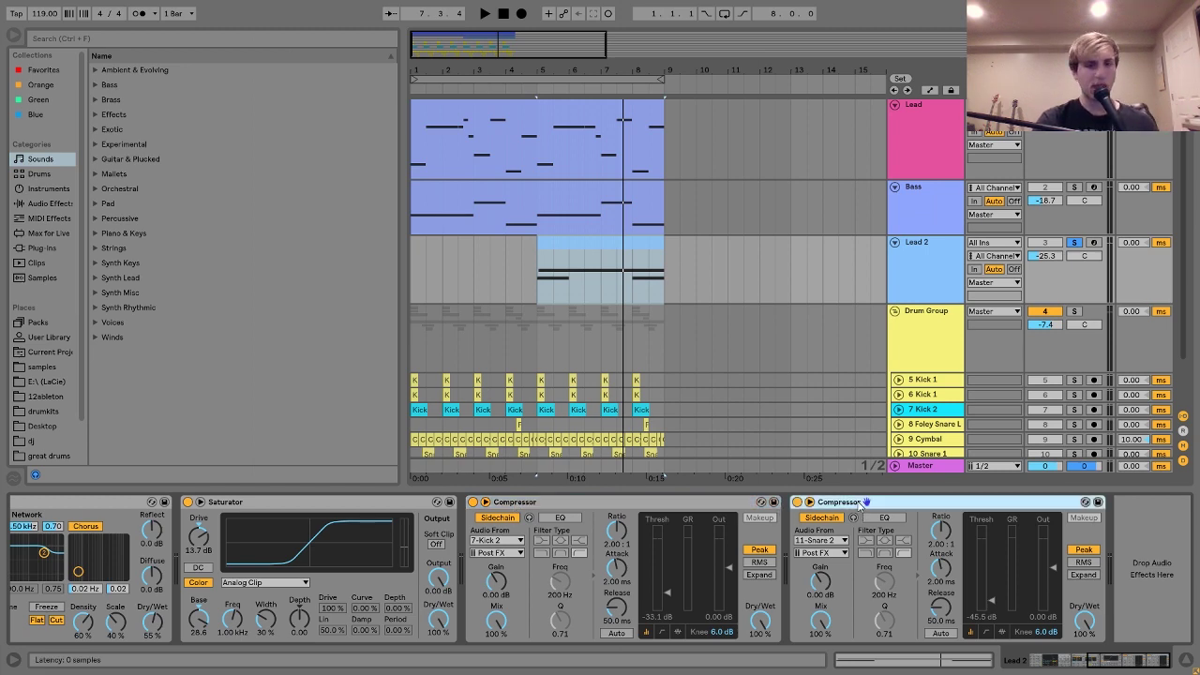
{"action": "left_click", "coordinate": [952, 201]}
{"action": "left_click", "coordinate": [927, 144]}
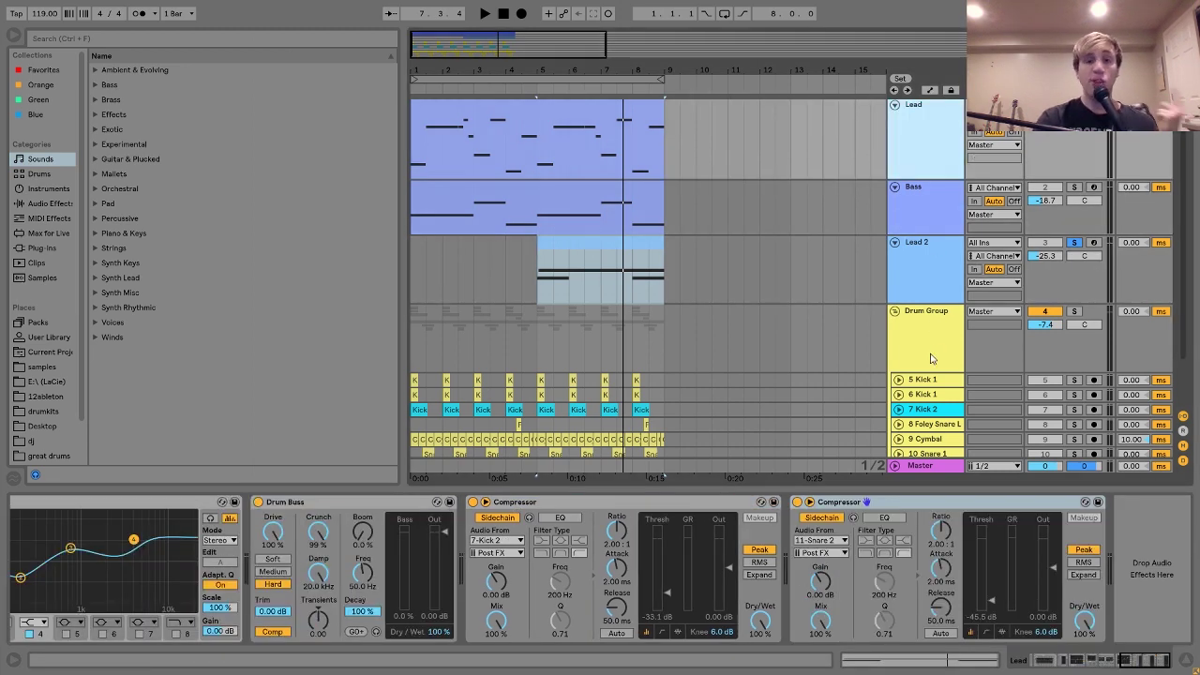
- Show the Drum Group's Drum Buss, solo the group and play it from bar 1
{"action": "scroll", "coordinate": [935, 319], "scroll_direction": "down", "scroll_amount": 2}
{"action": "left_click", "coordinate": [932, 265]}
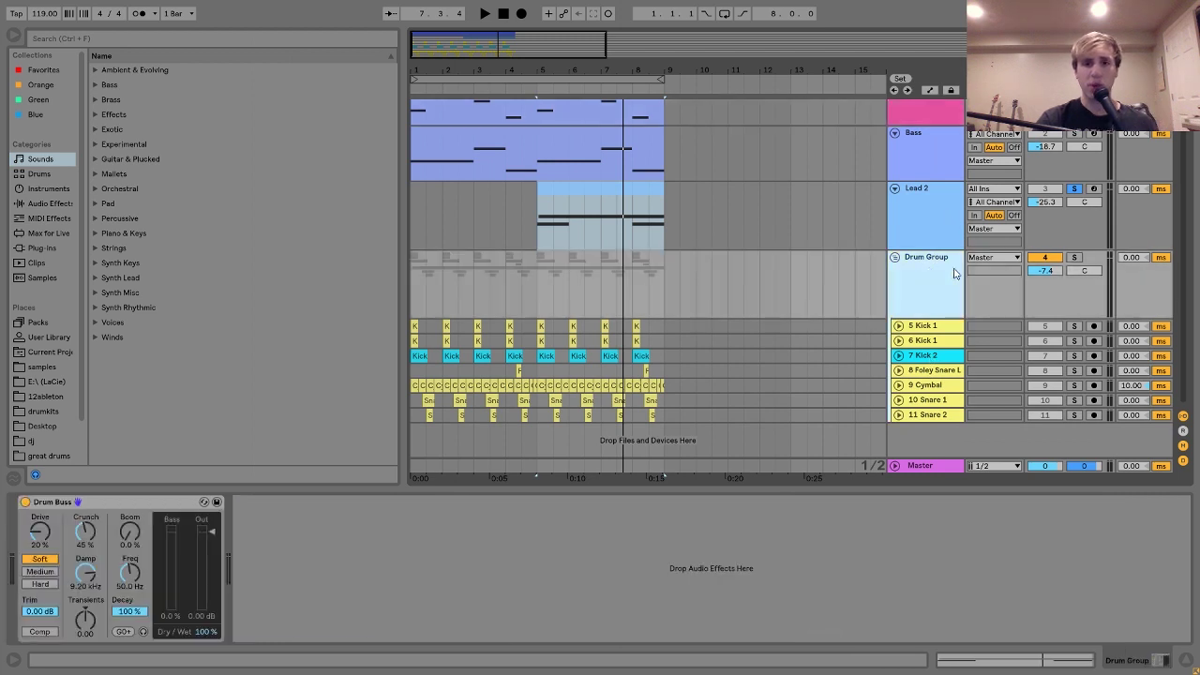
{"action": "left_click", "coordinate": [1075, 257]}
{"action": "left_click", "coordinate": [415, 260]}
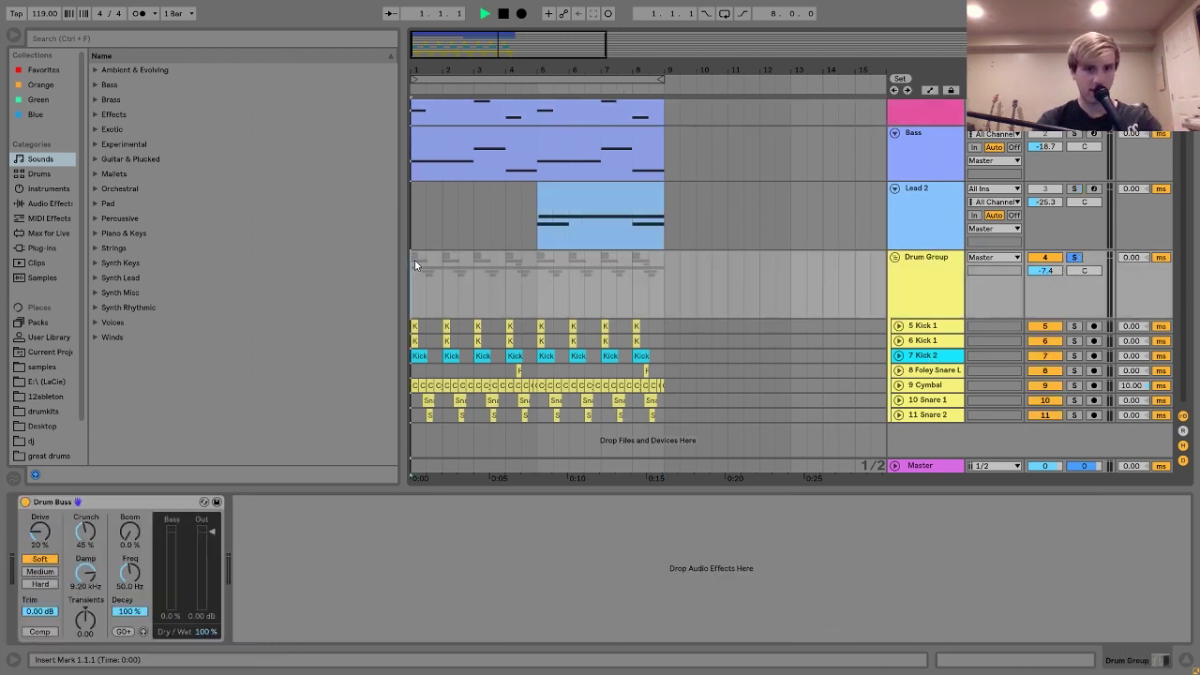
{"action": "key", "text": "space"}
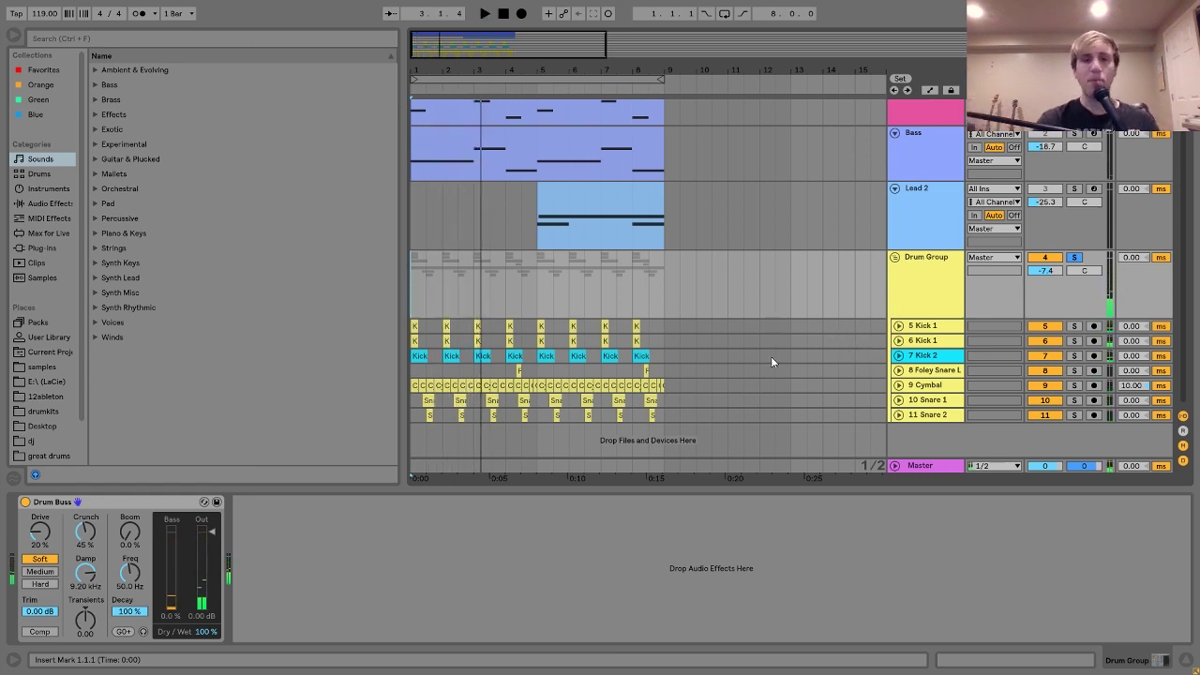
- Solo both Kick 1 tracks and the Kick 2 track together and play the layered kick
{"action": "left_click", "coordinate": [914, 327]}
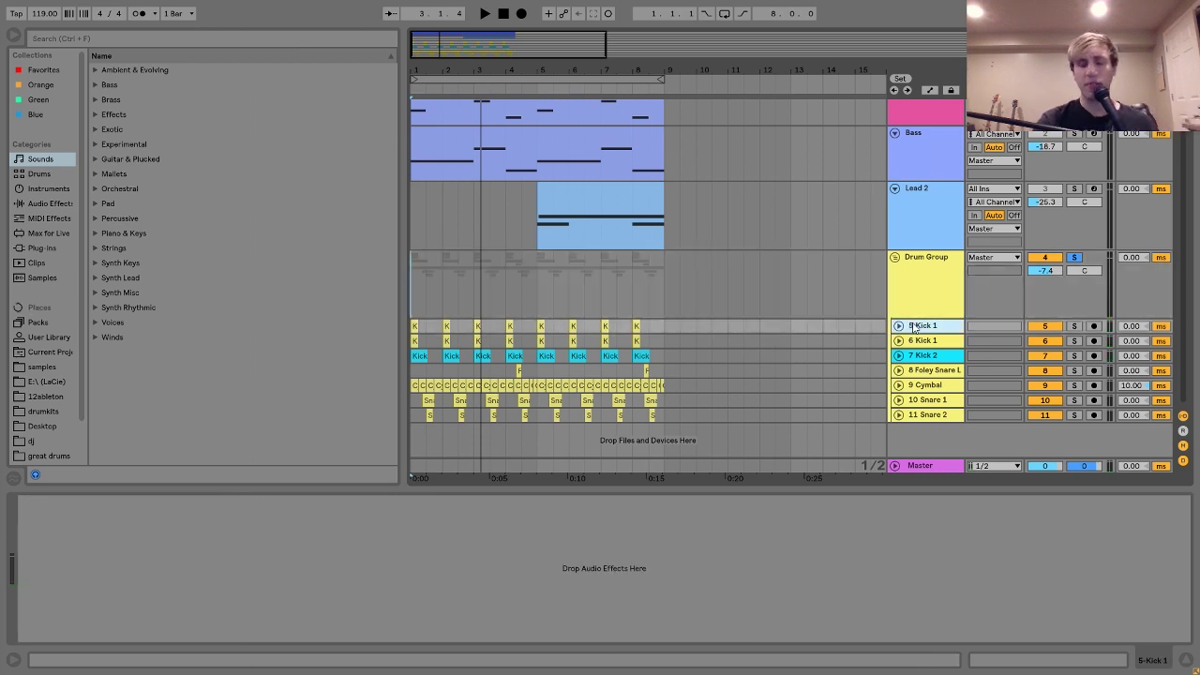
{"action": "left_click", "coordinate": [1076, 328]}
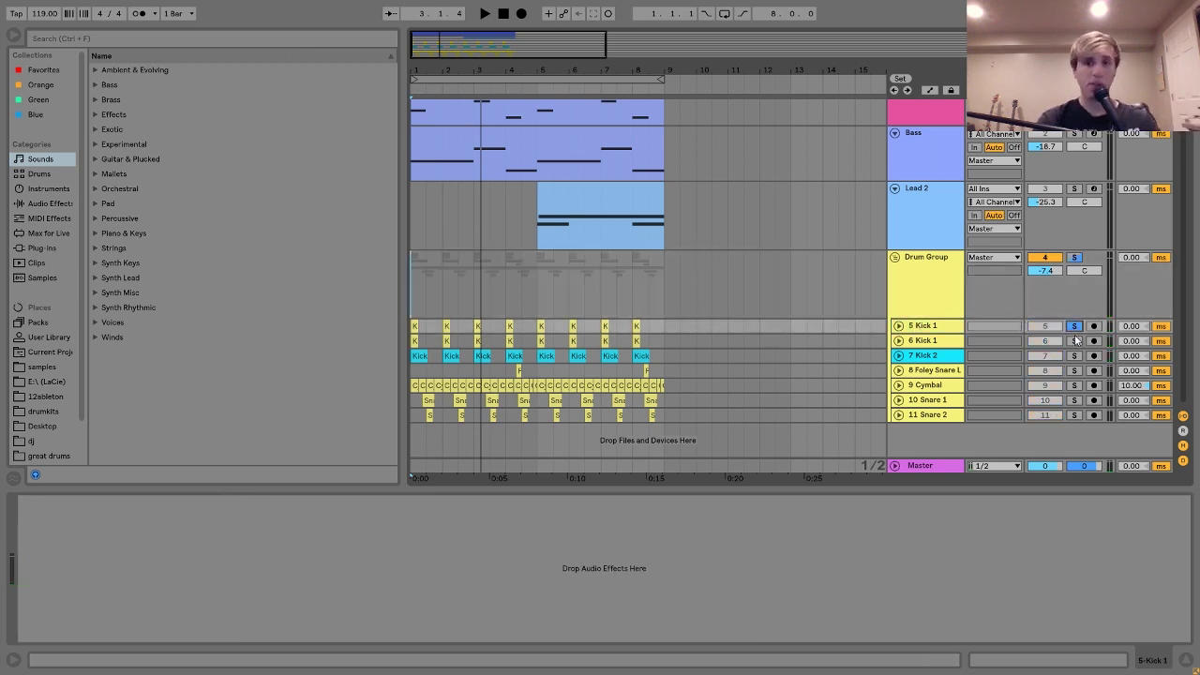
{"action": "left_click", "coordinate": [1076, 341], "text": "ctrl"}
{"action": "left_click", "coordinate": [1076, 356], "text": "ctrl"}
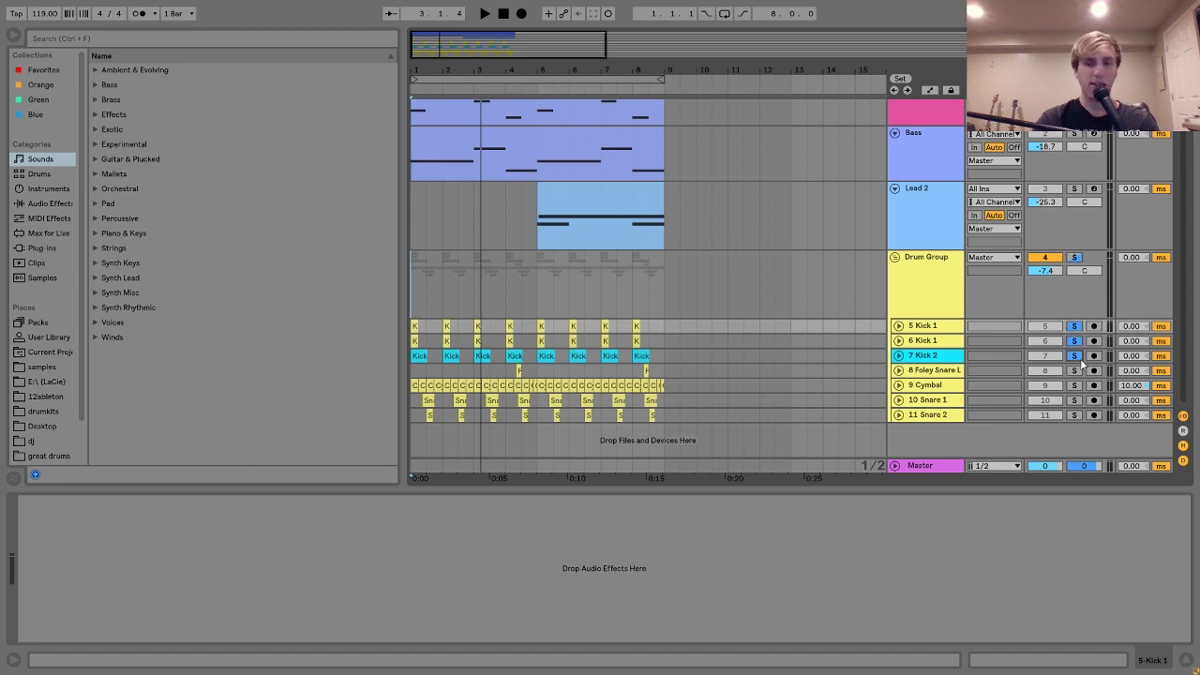
{"action": "left_click", "coordinate": [908, 354]}
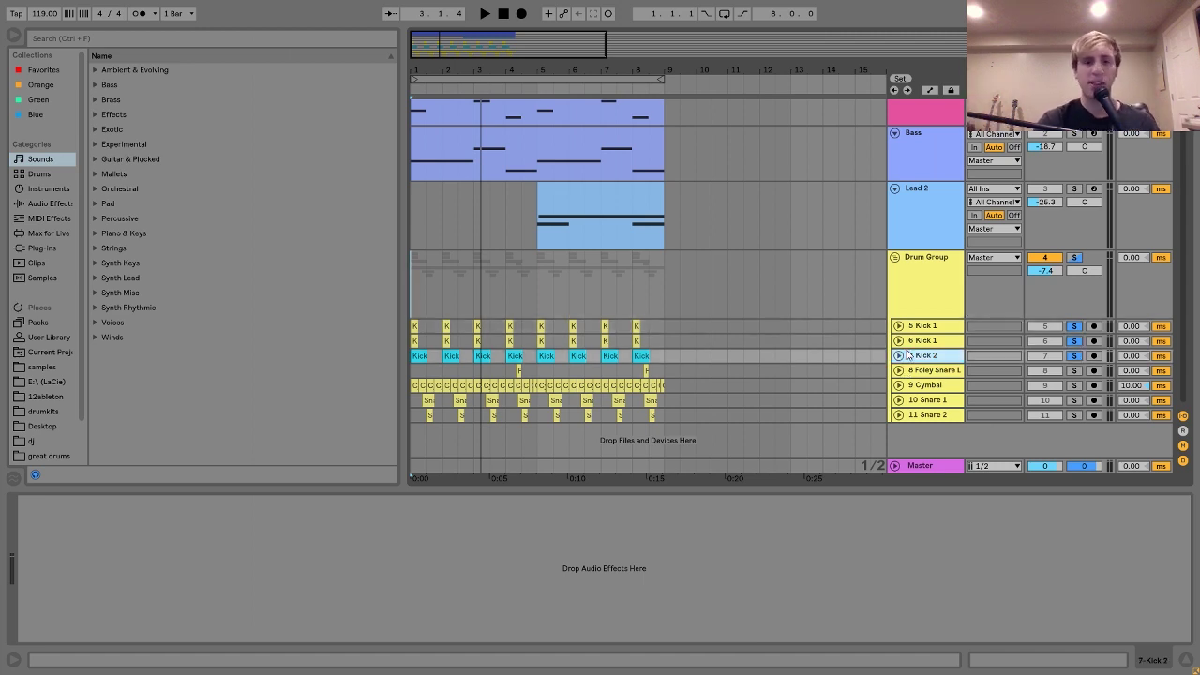
{"action": "key", "text": "space"}
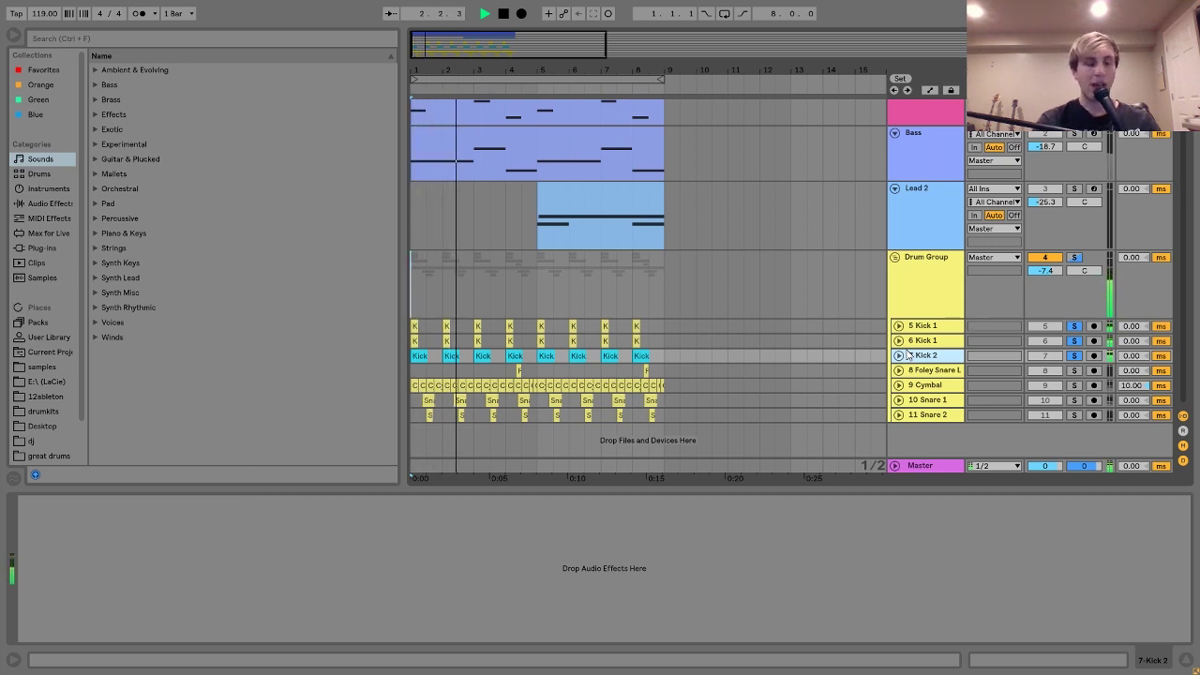
{"action": "key", "text": "space"}
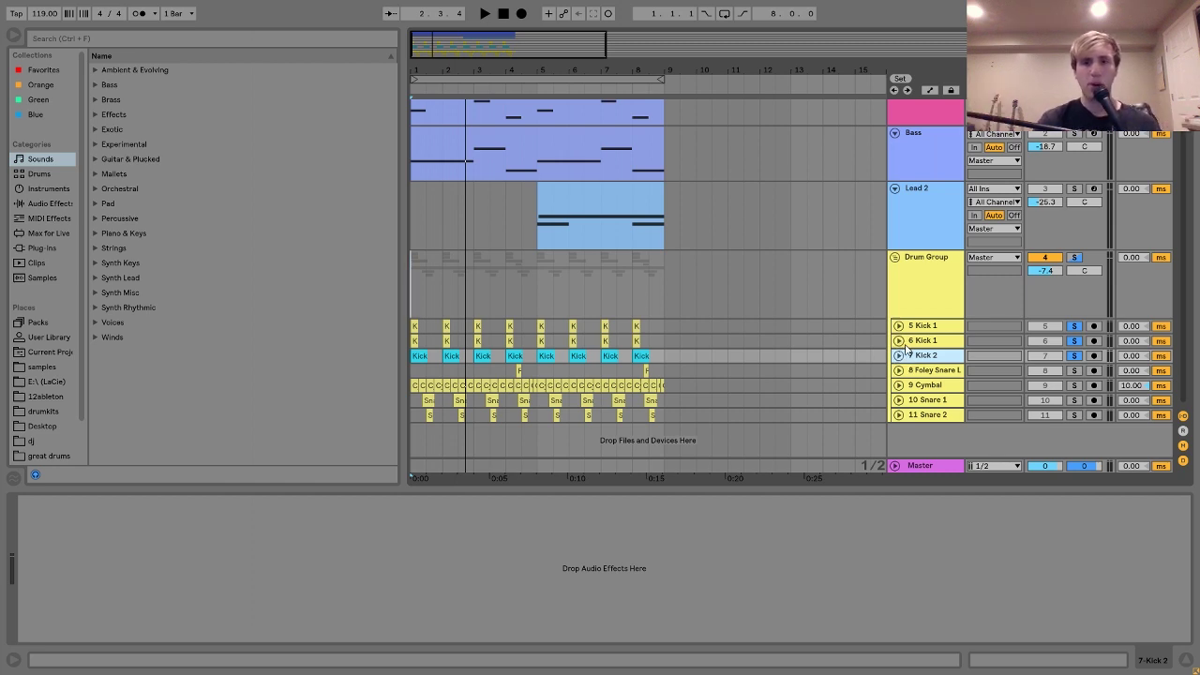
- Move the Kick 2 track between the two Kick 1 tracks, and unfold and audition the upper Kick 1 on its own
{"action": "left_click_drag", "start_coordinate": [934, 361], "coordinate": [936, 335]}
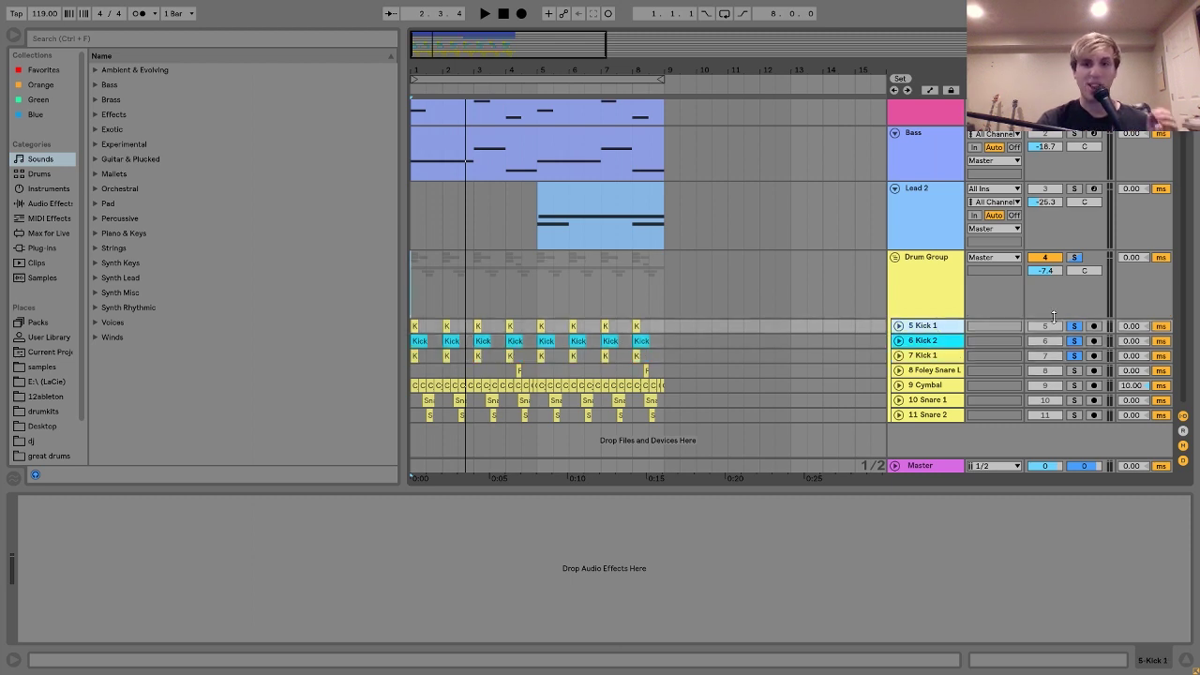
{"action": "left_click", "coordinate": [898, 327]}
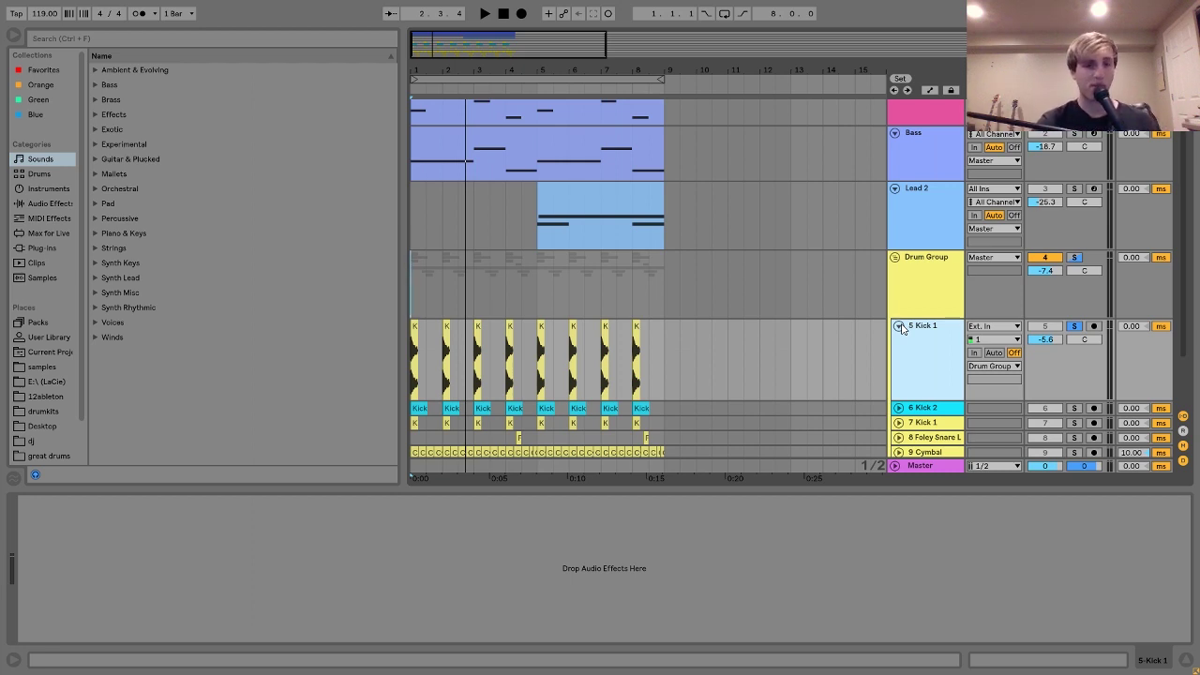
{"action": "key", "text": "space"}
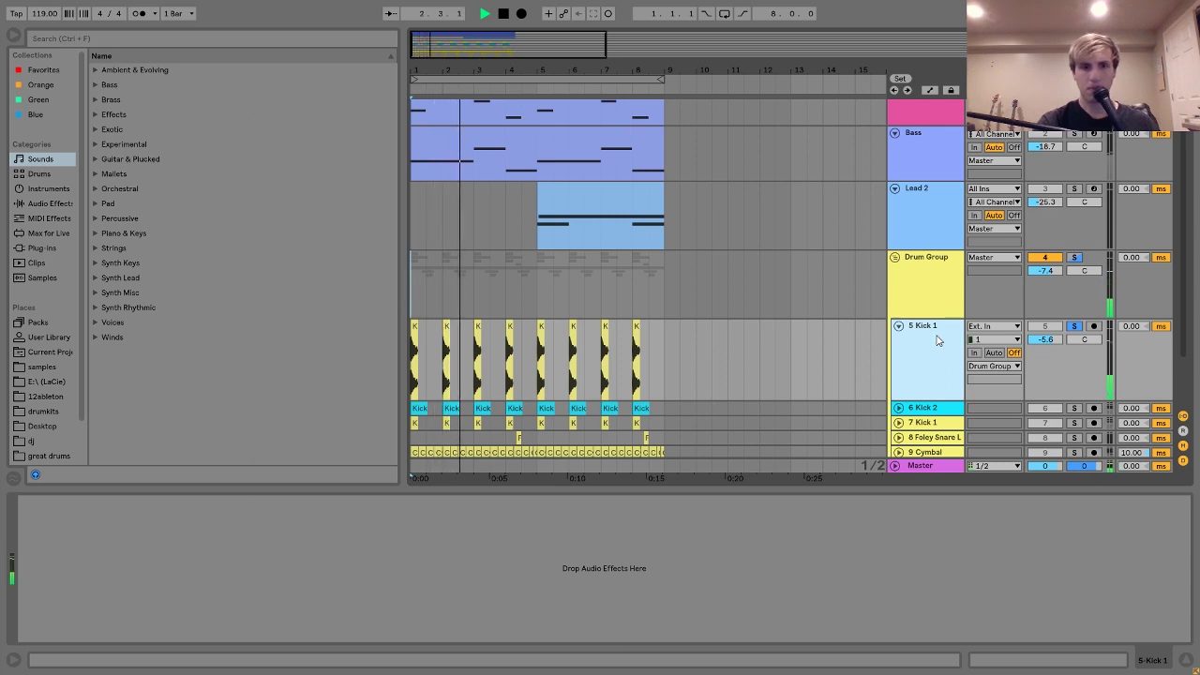
{"action": "key", "text": "space"}
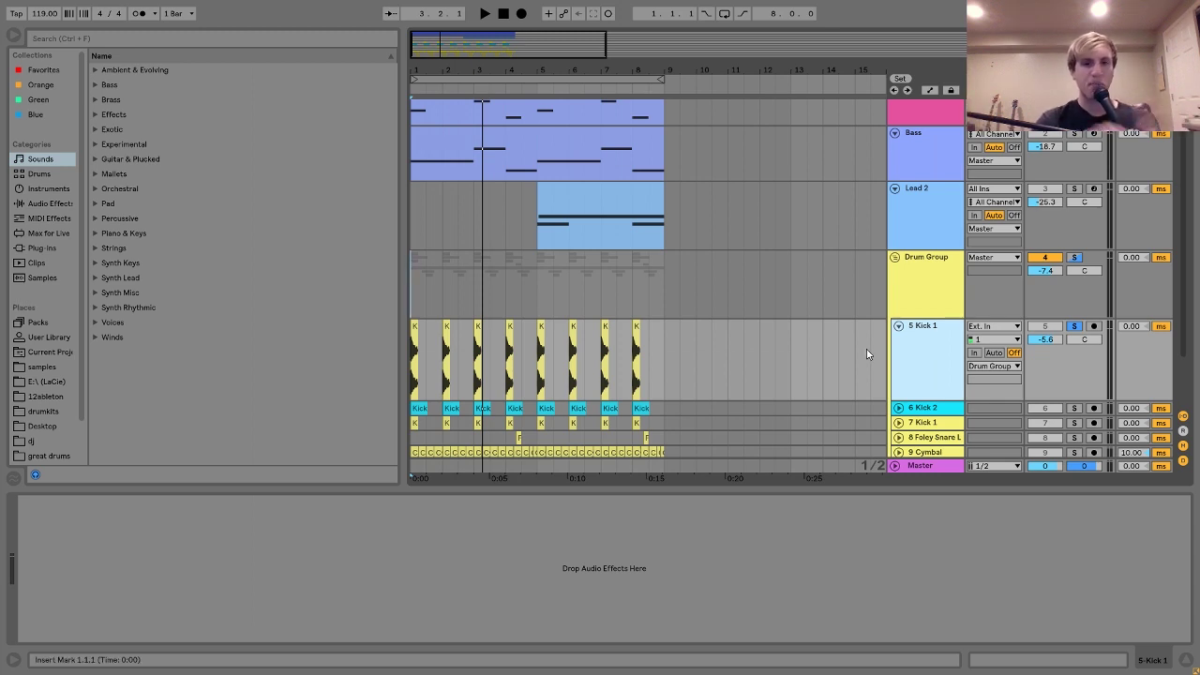
- Solo the Kick 2 track, unfold it to show its waveform, and play it alone
{"action": "left_click", "coordinate": [926, 412]}
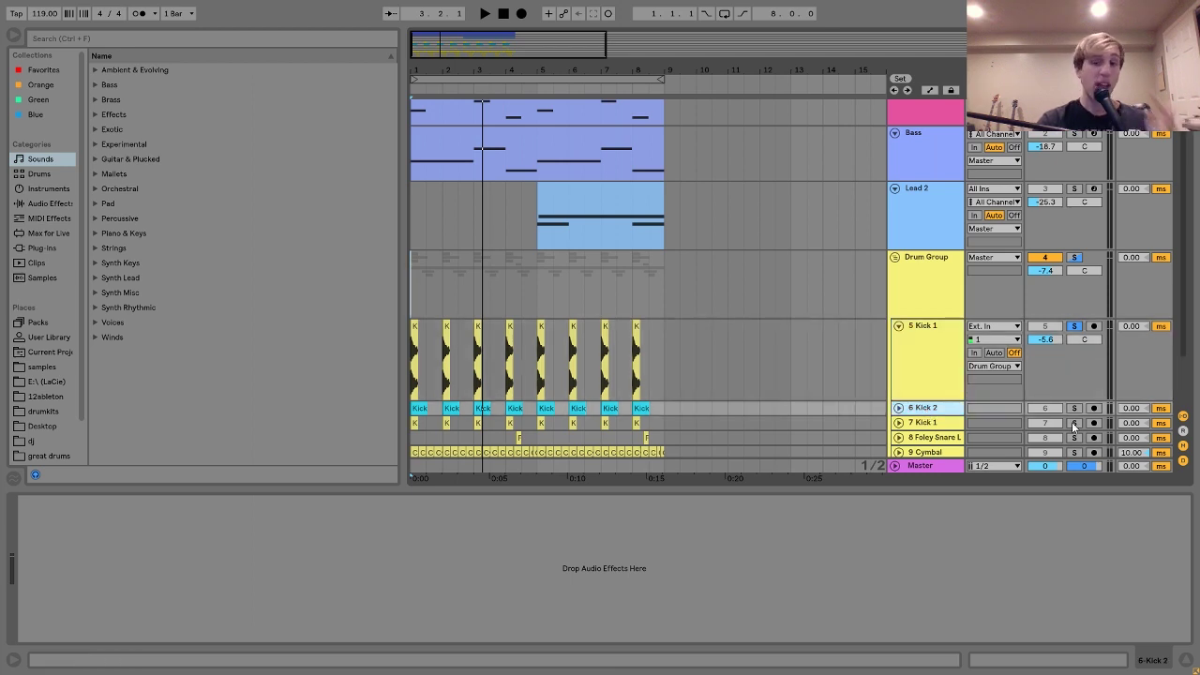
{"action": "left_click", "coordinate": [1074, 411]}
{"action": "left_click", "coordinate": [898, 406]}
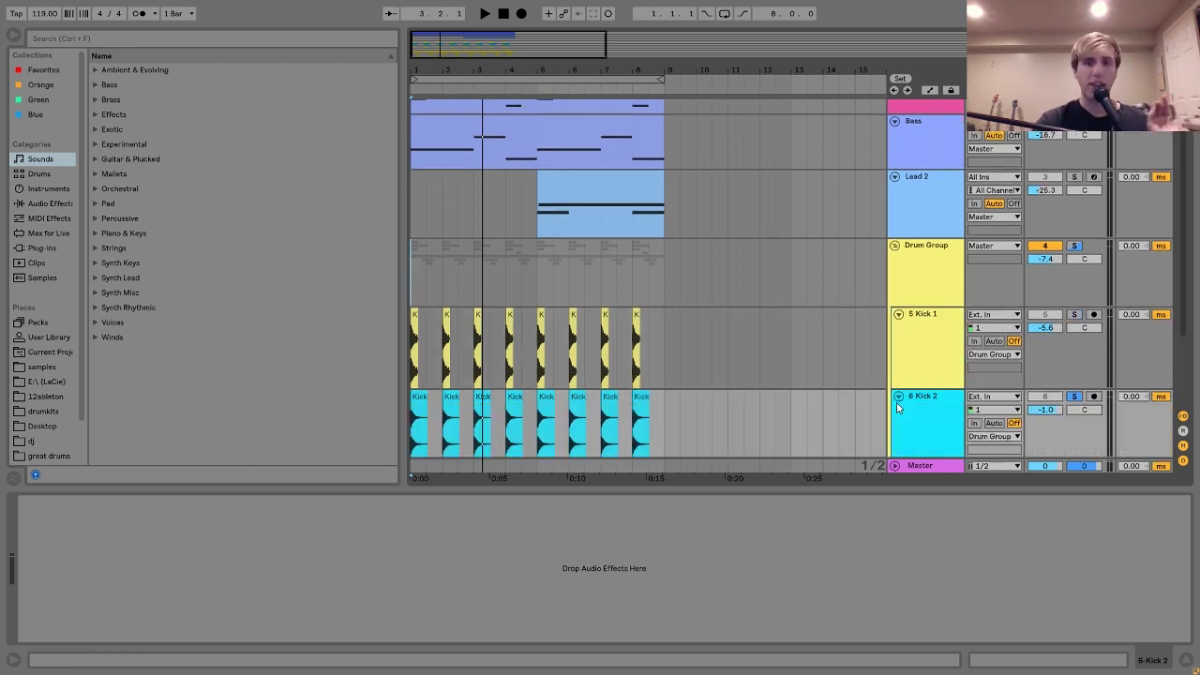
{"action": "scroll", "coordinate": [896, 402], "scroll_direction": "down", "scroll_amount": 5}
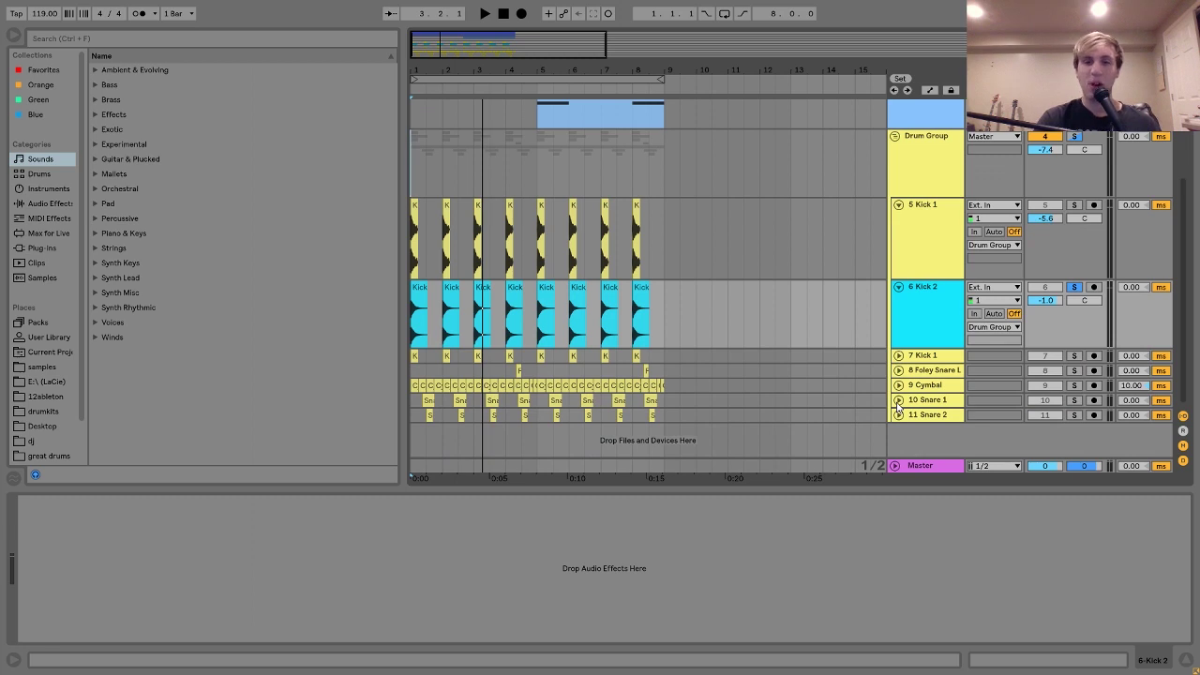
{"action": "left_click", "coordinate": [924, 298]}
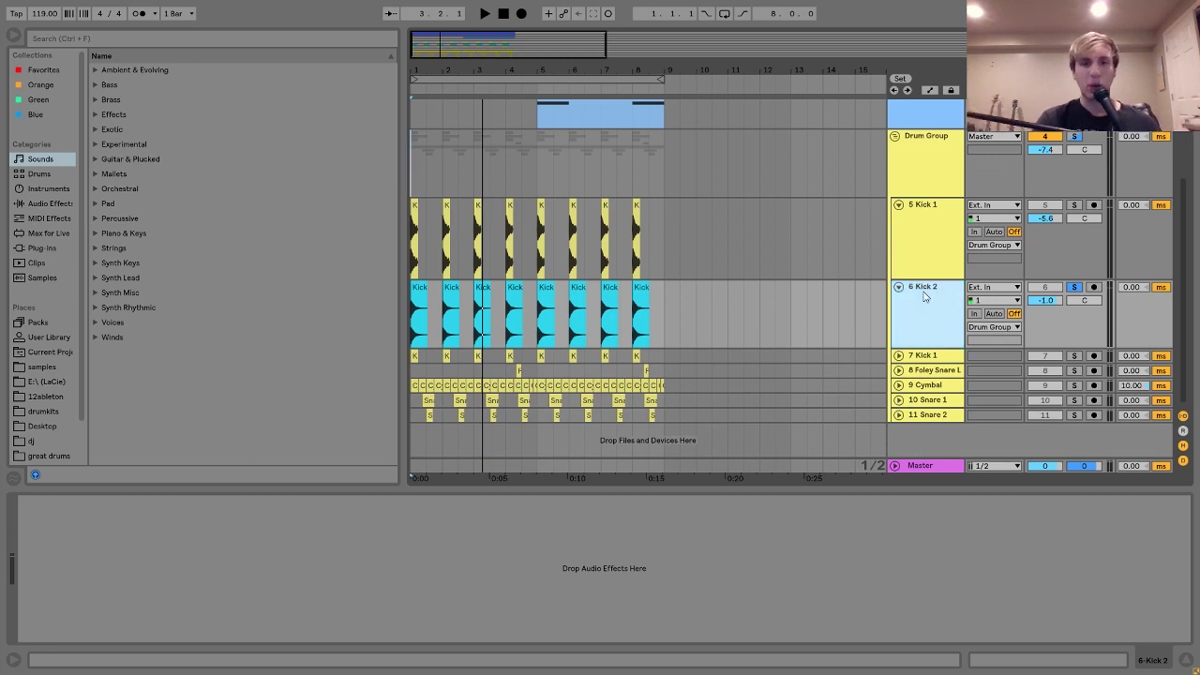
{"action": "key", "text": "space"}
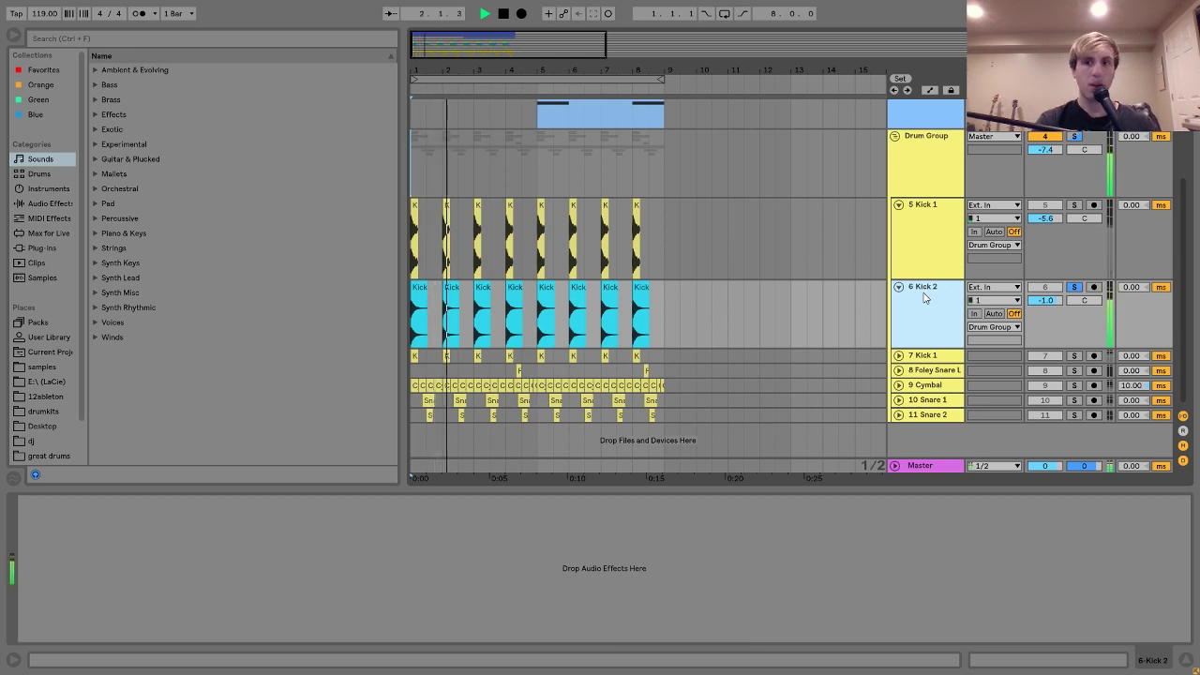
- Add the upper Kick 1 to the solo and play it together with Kick 2
{"action": "left_click", "coordinate": [1075, 206]}
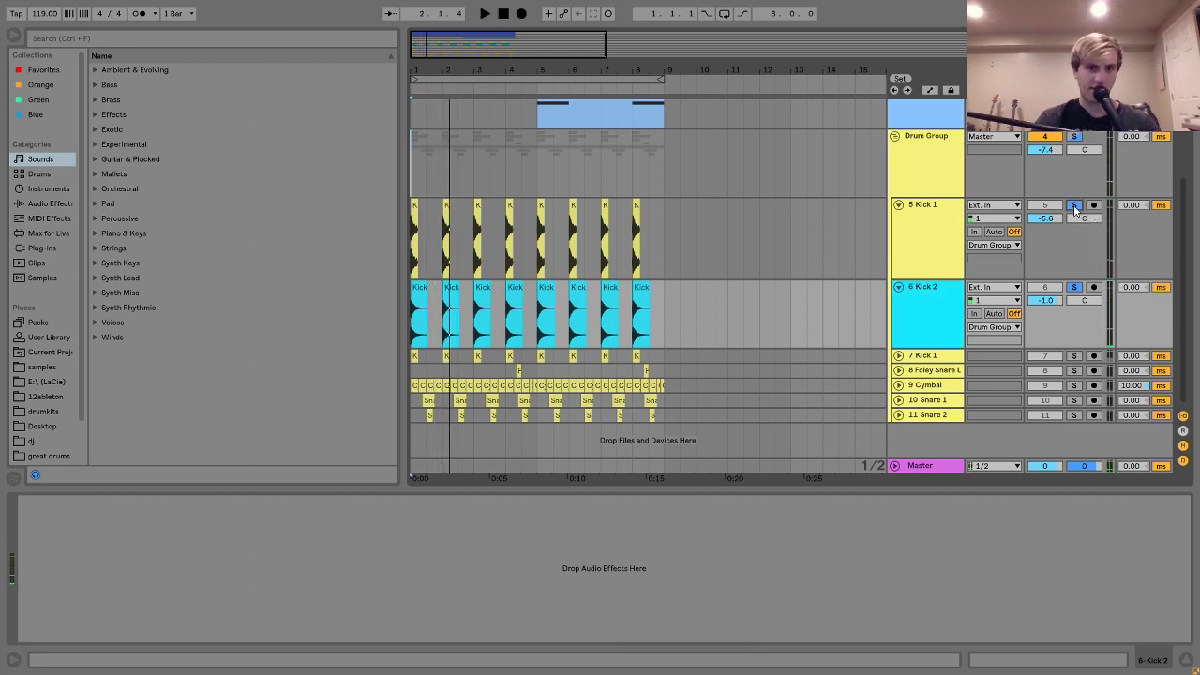
{"action": "key", "text": "space"}
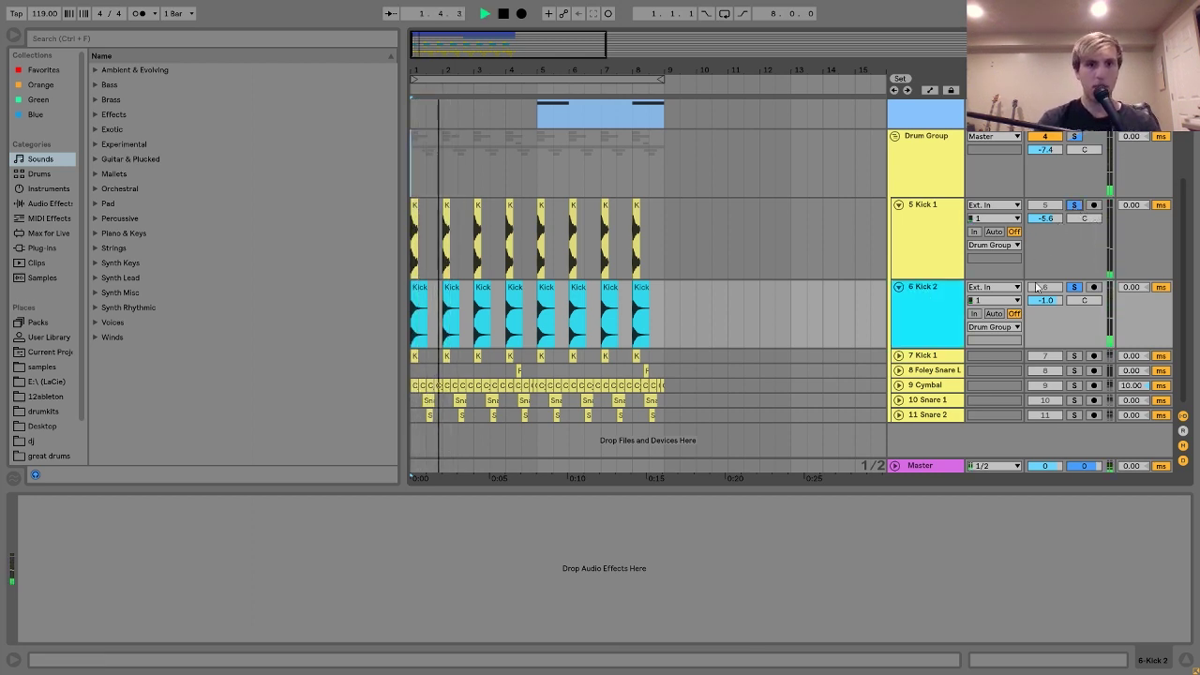
{"action": "key", "text": "space"}
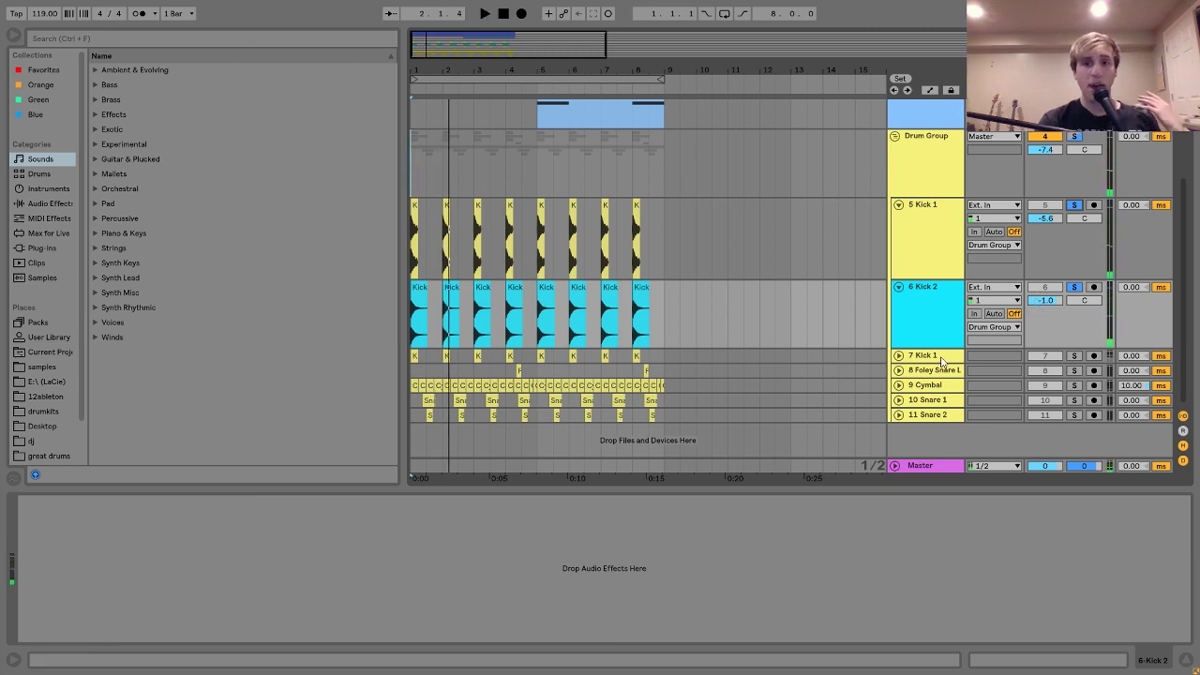
- Solo and unfold the lower Kick 1 track, play it alone, and view its Reverb, Amp, EQ Eight and Auto Filter chain
{"action": "left_click", "coordinate": [944, 361]}
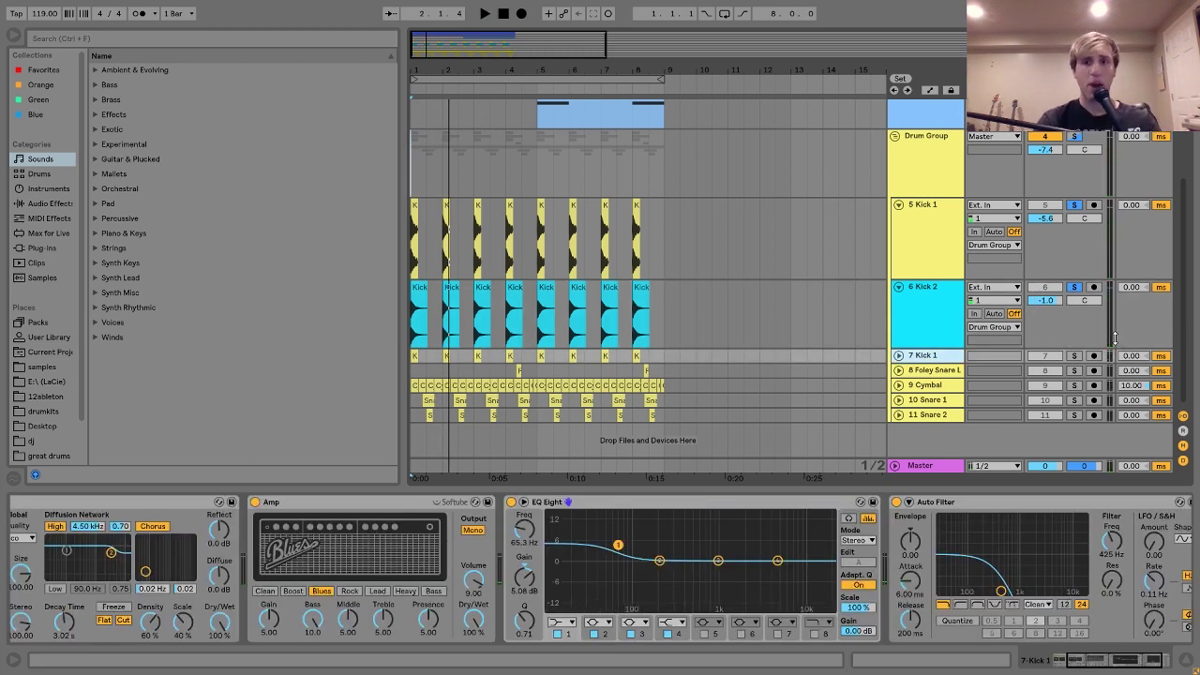
{"action": "left_click", "coordinate": [1075, 356]}
{"action": "key", "text": "space"}
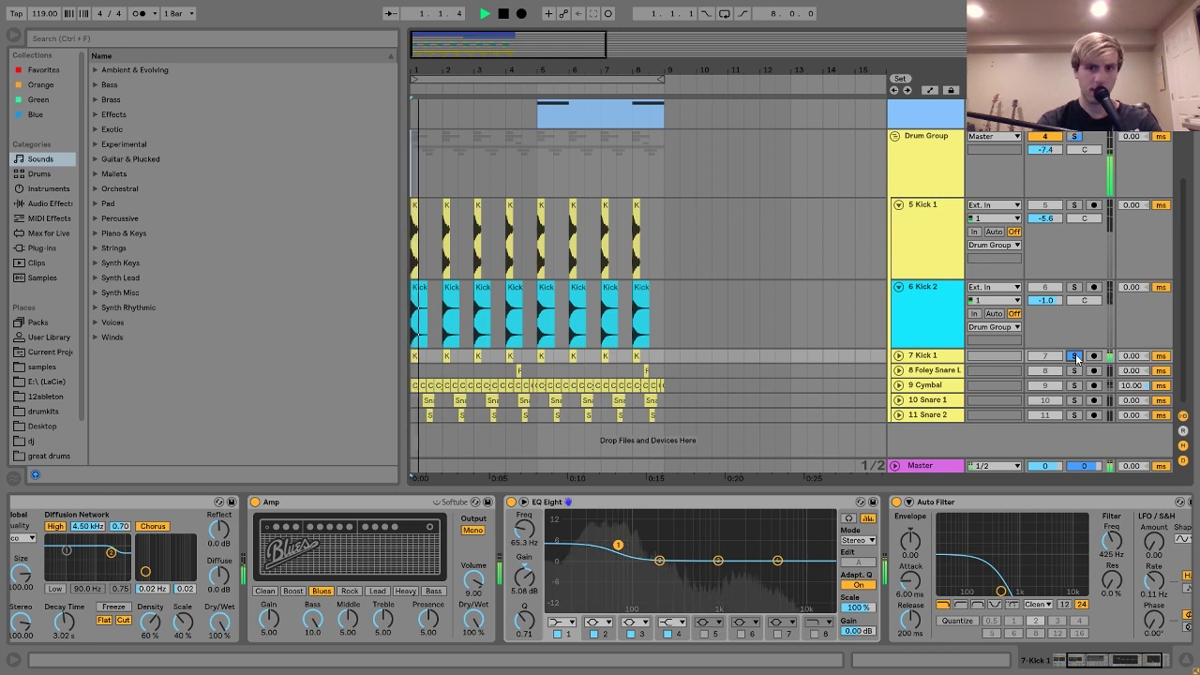
{"action": "left_click", "coordinate": [900, 357]}
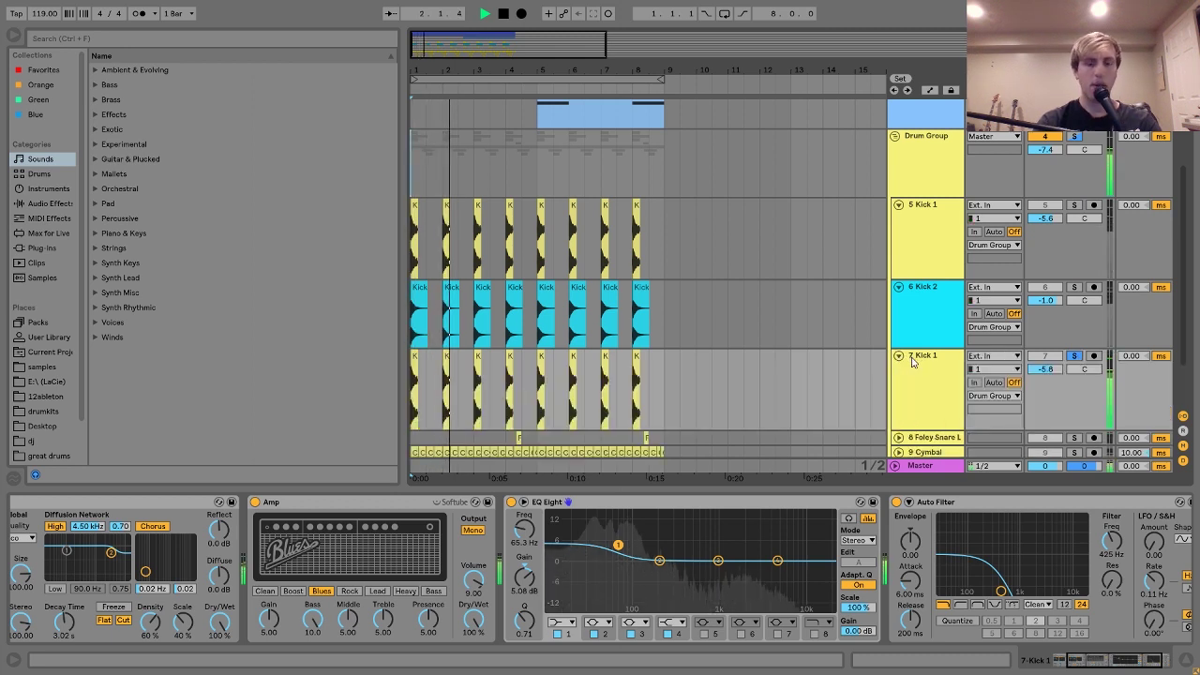
{"action": "key", "text": "space"}
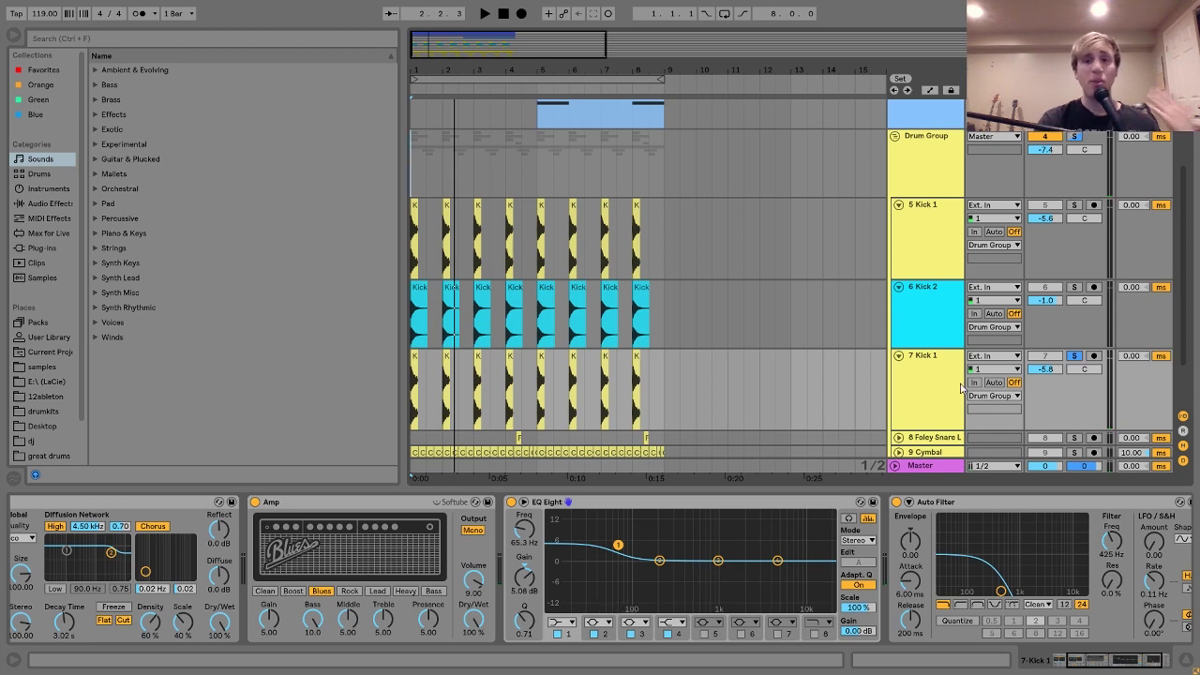
{"action": "scroll", "coordinate": [961, 387], "scroll_direction": "down", "scroll_amount": 2}
{"action": "scroll", "coordinate": [553, 600], "scroll_direction": "up", "scroll_amount": 3}
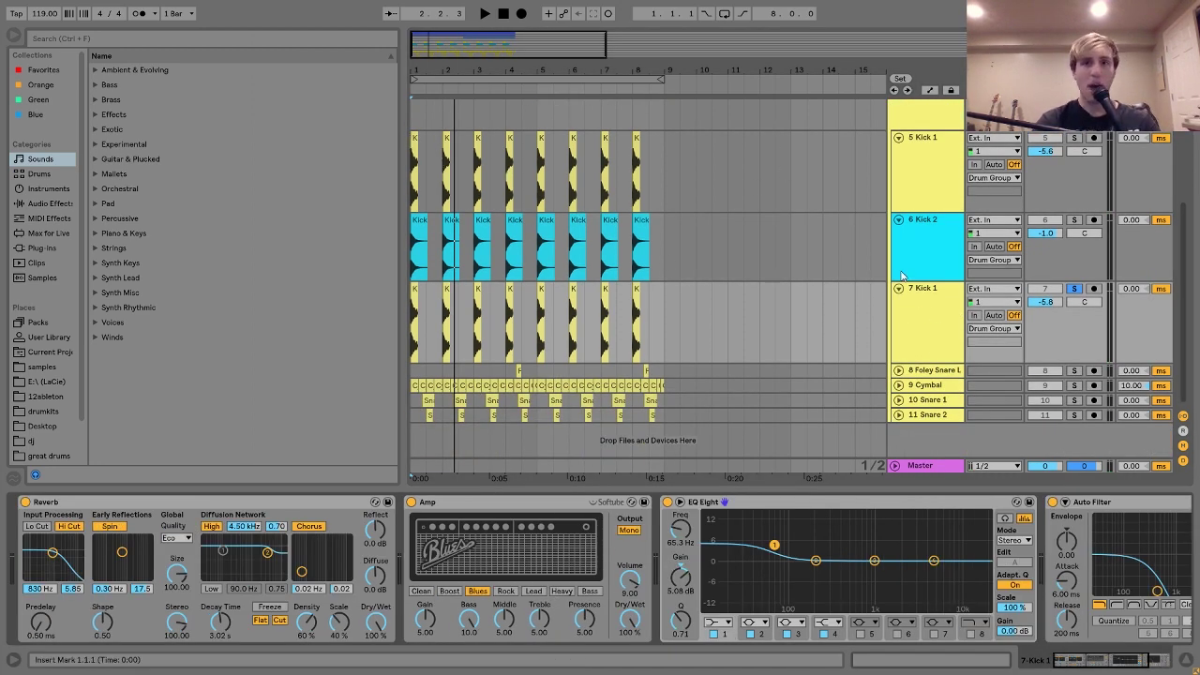
- Solo the upper Kick 1 and play it for comparison, and return the solo to the lower Kick 1
{"action": "left_click", "coordinate": [1075, 137]}
{"action": "key", "text": "space"}
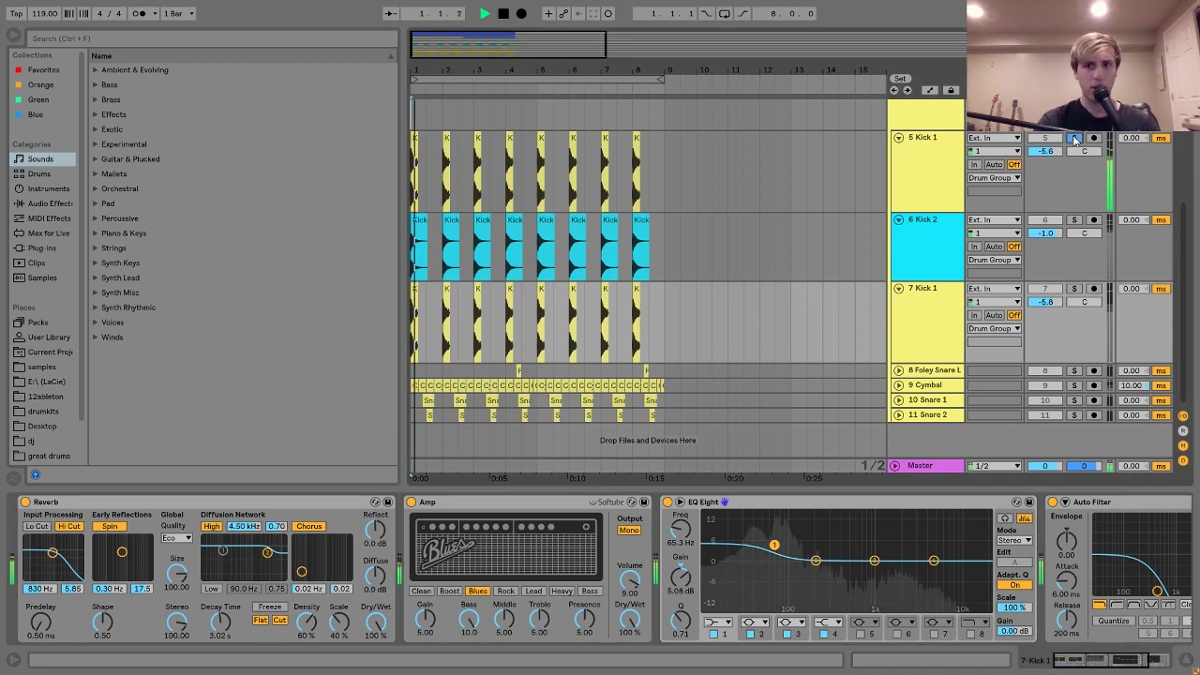
{"action": "key", "text": "space"}
{"action": "left_click", "coordinate": [1075, 287]}
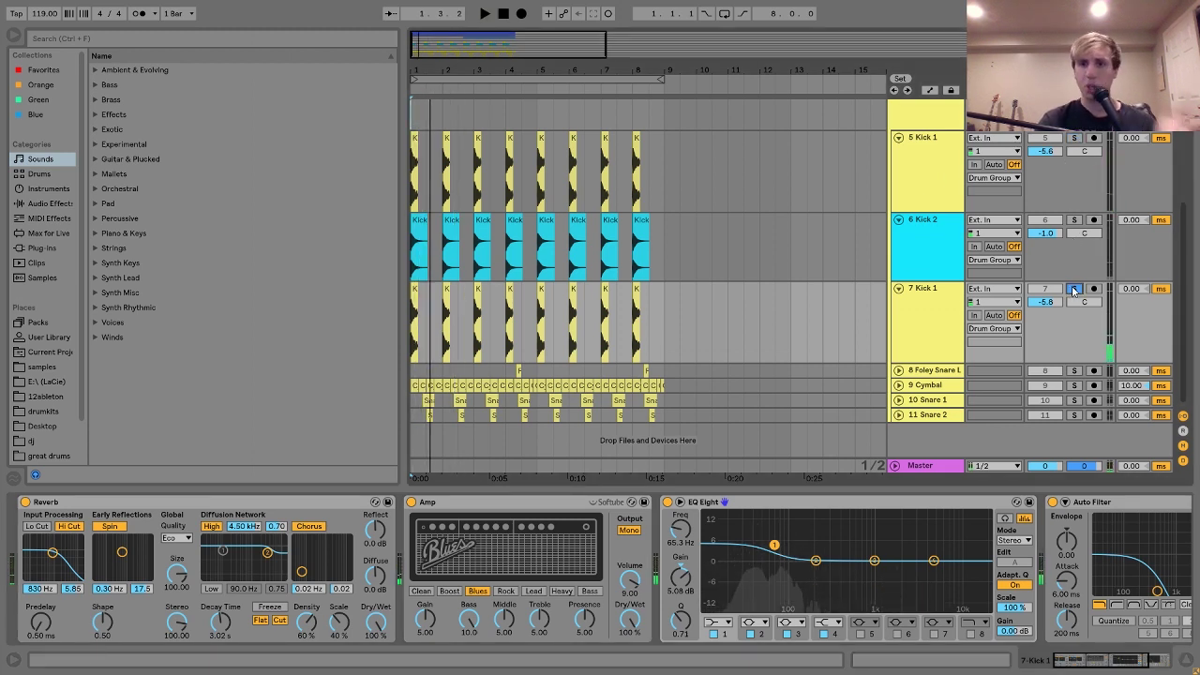
{"action": "left_click", "coordinate": [923, 295]}
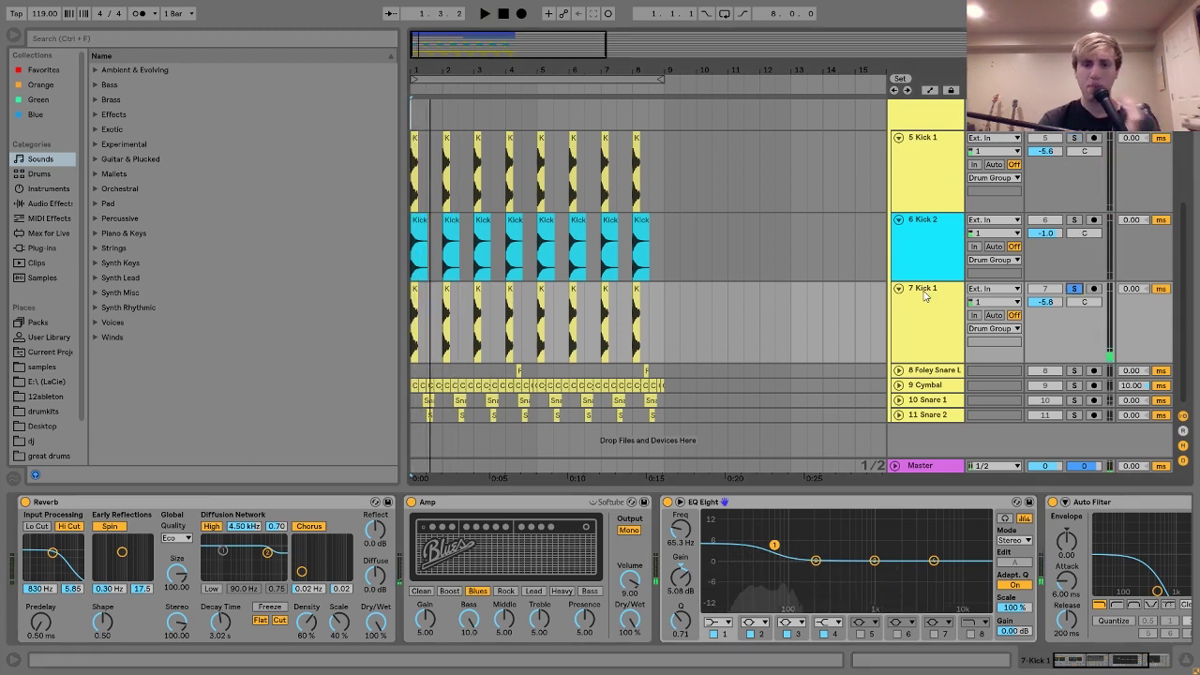
- Bypass the Auto Filter, EQ Eight and Amp on the lower Kick 1, leaving only the Reverb active
{"action": "left_click", "coordinate": [235, 510]}
{"action": "scroll", "coordinate": [234, 509], "scroll_direction": "down", "scroll_amount": 3}
{"action": "scroll", "coordinate": [235, 509], "scroll_direction": "up", "scroll_amount": 3}
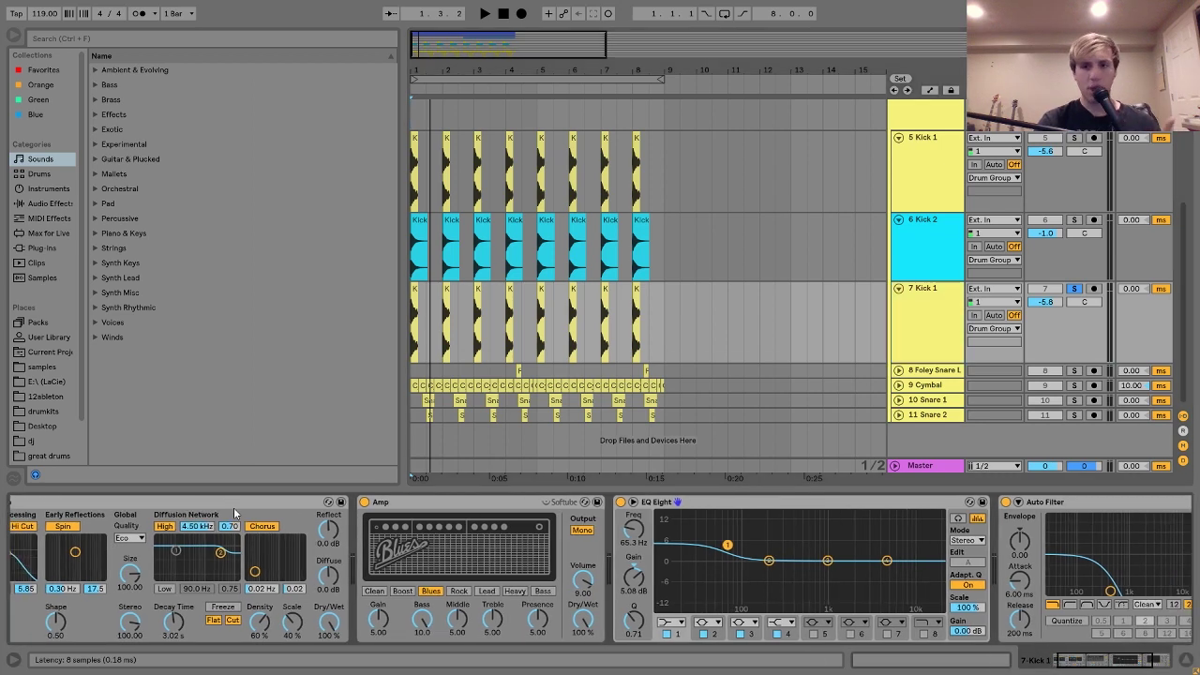
{"action": "scroll", "coordinate": [234, 509], "scroll_direction": "down", "scroll_amount": 5}
{"action": "scroll", "coordinate": [234, 509], "scroll_direction": "up", "scroll_amount": 5}
{"action": "left_click", "coordinate": [1052, 502]}
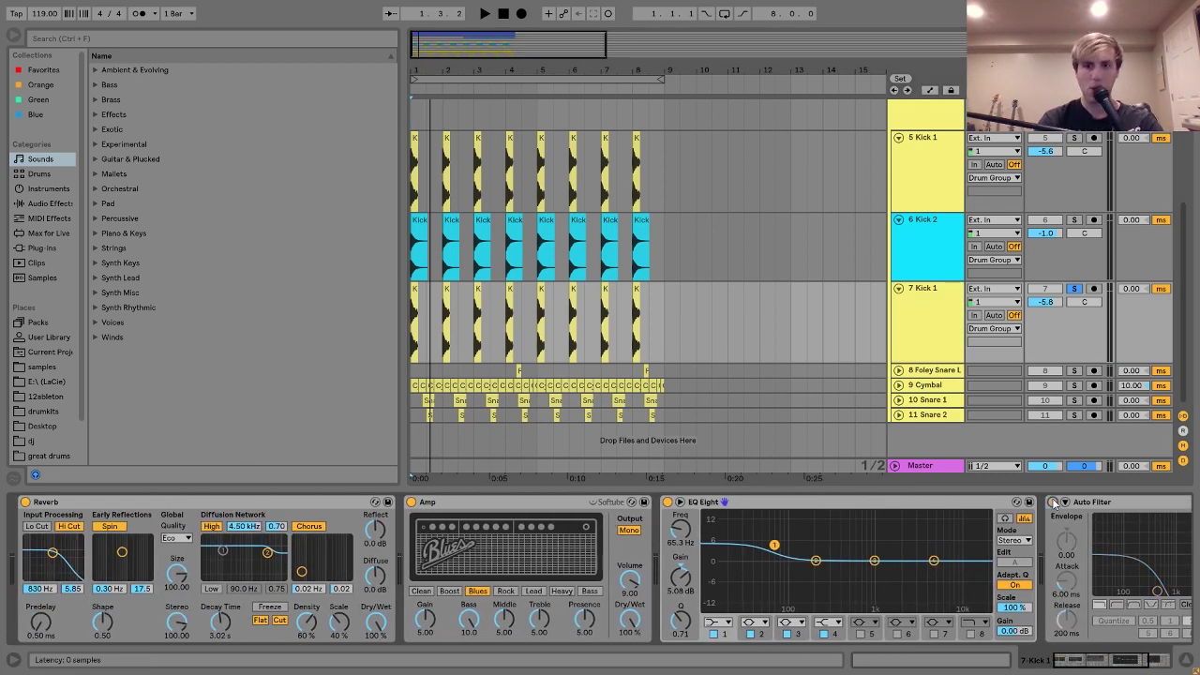
{"action": "left_click", "coordinate": [667, 501]}
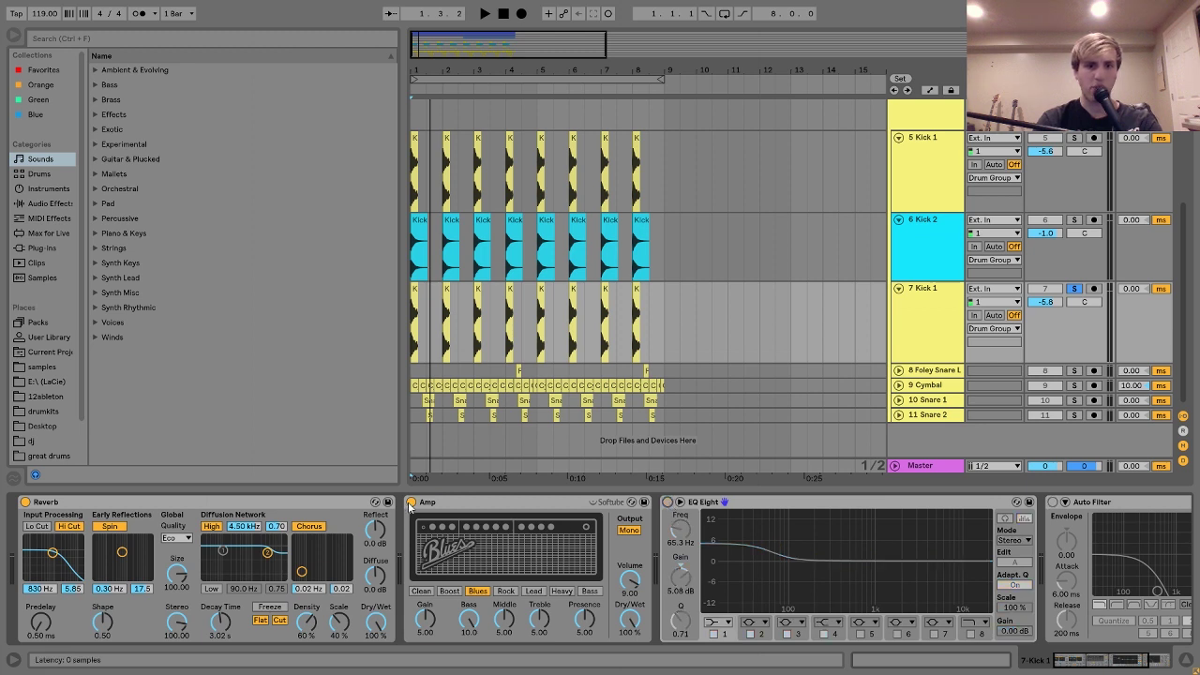
{"action": "left_click", "coordinate": [411, 502]}
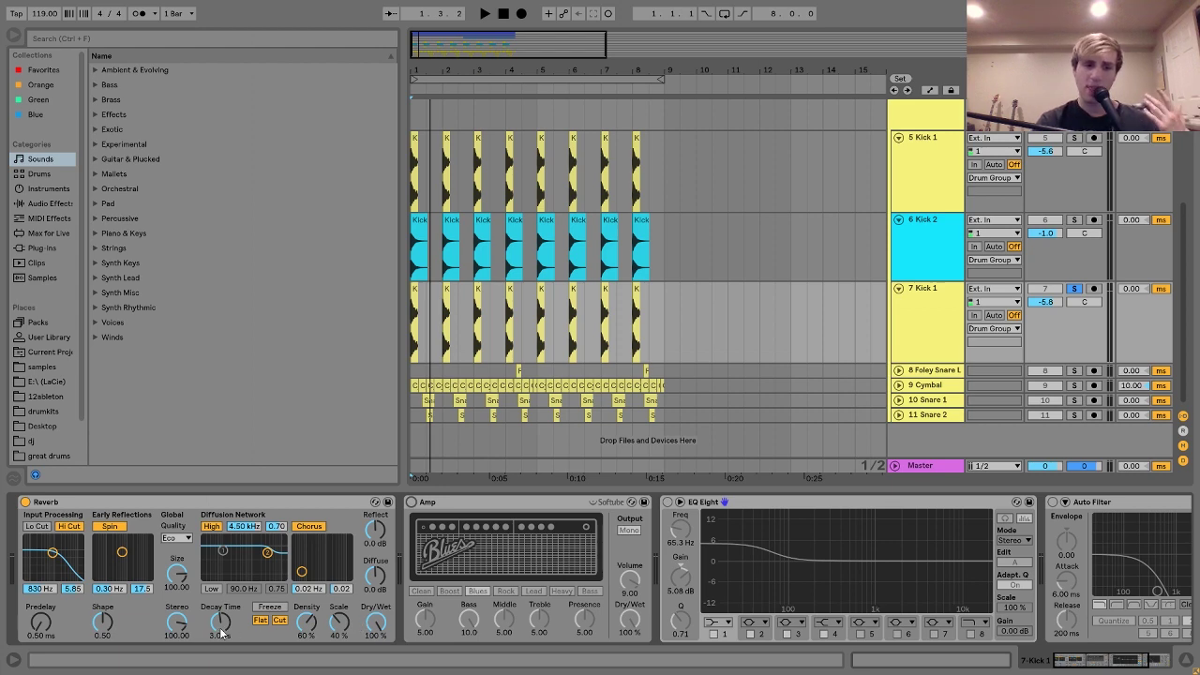
- Turn the lower Kick 1's Amp and Auto Filter back on one at a time, playing the track after each
{"action": "scroll", "coordinate": [489, 561], "scroll_direction": "right", "scroll_amount": 3}
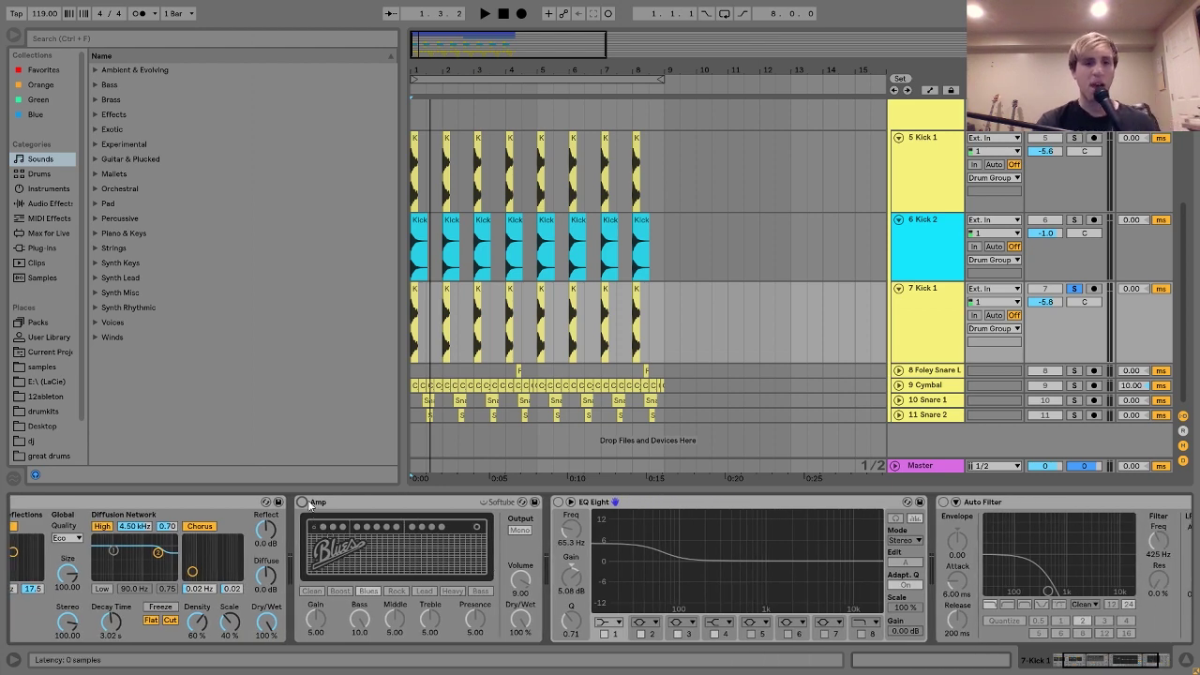
{"action": "left_click", "coordinate": [302, 502]}
{"action": "key", "text": "space"}
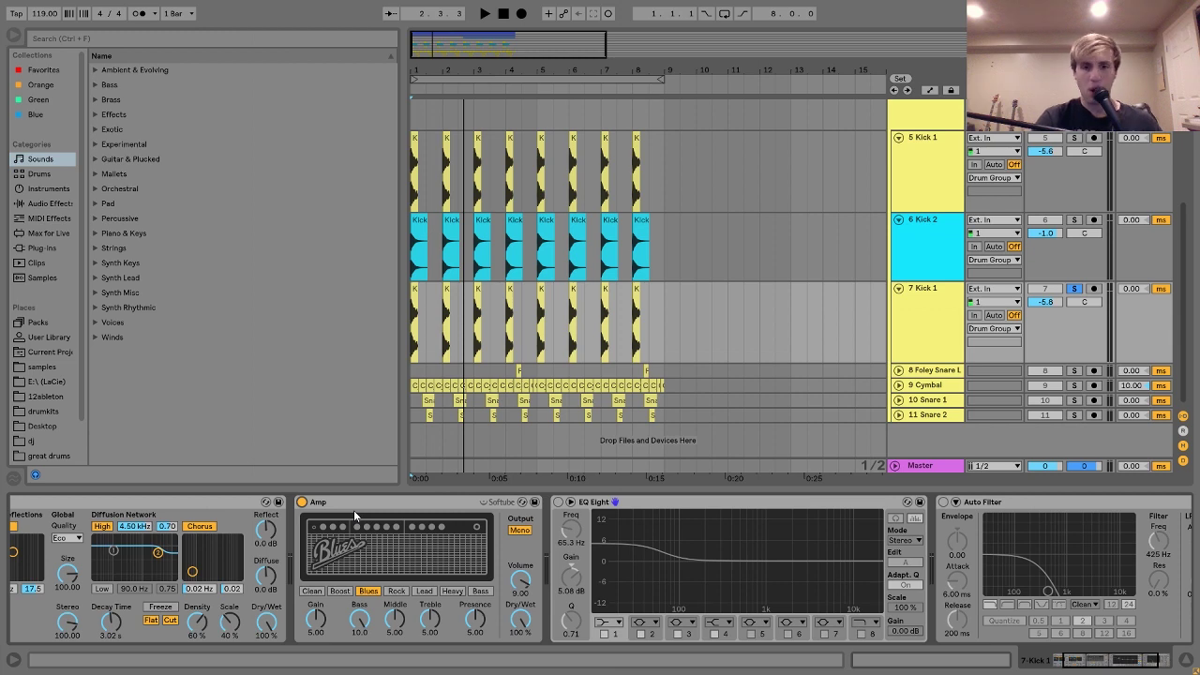
{"action": "scroll", "coordinate": [353, 510], "scroll_direction": "right", "scroll_amount": 2}
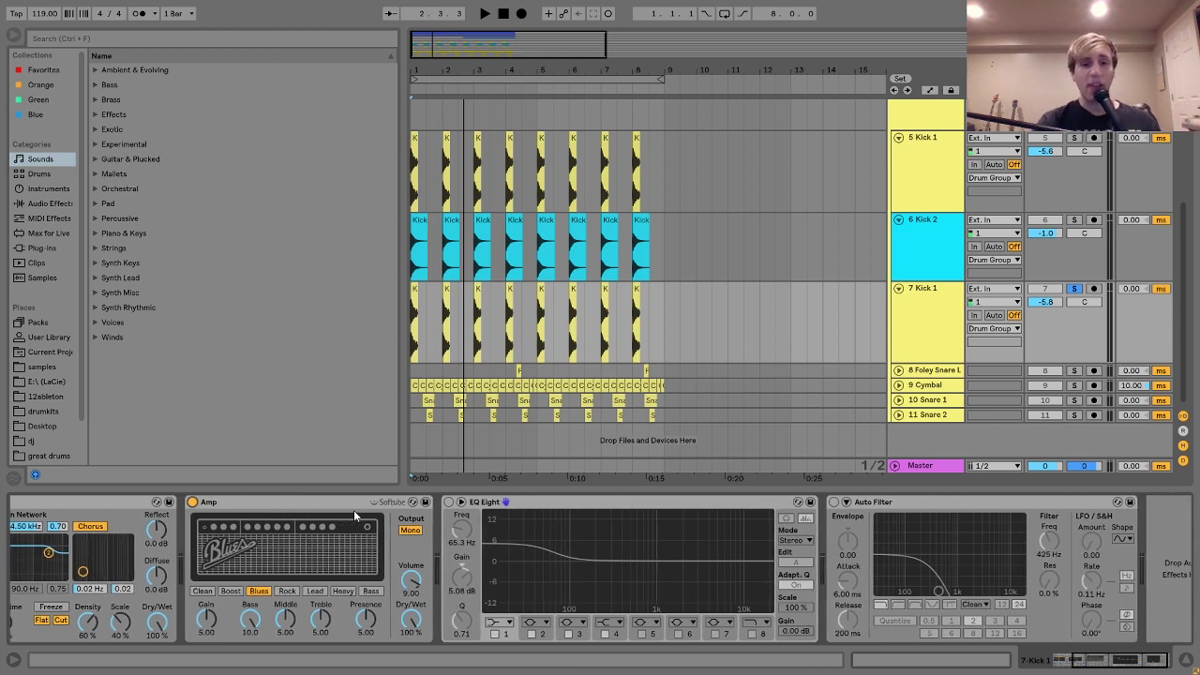
{"action": "left_click", "coordinate": [834, 501]}
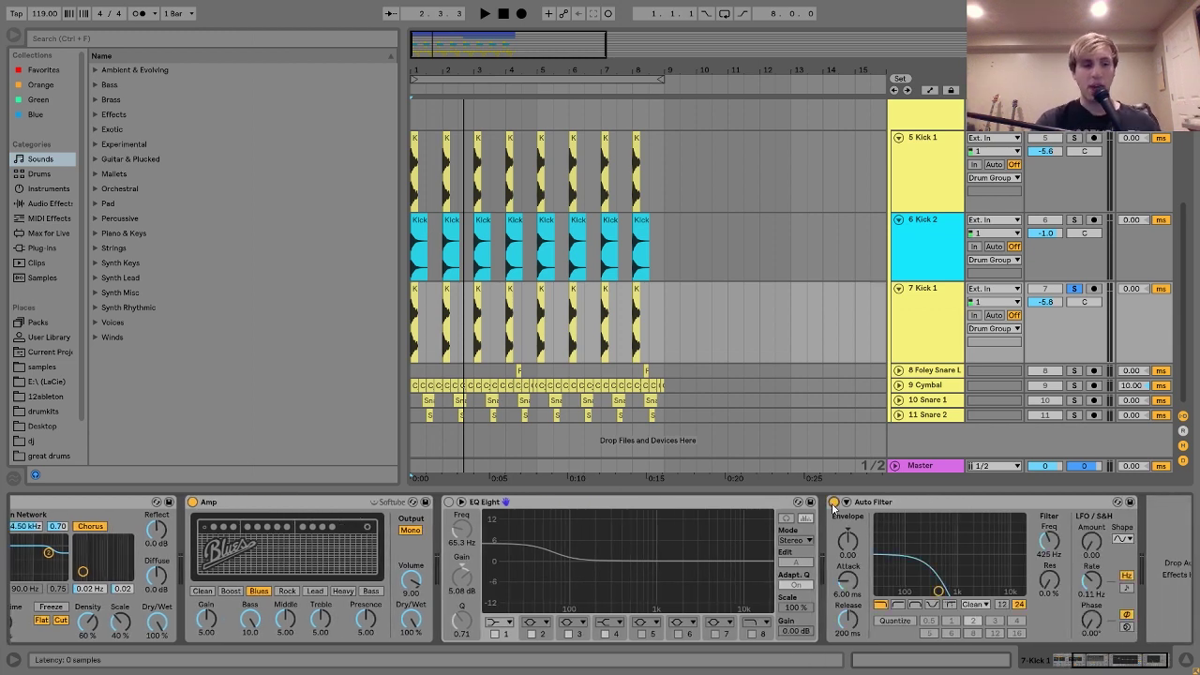
{"action": "key", "text": "space"}
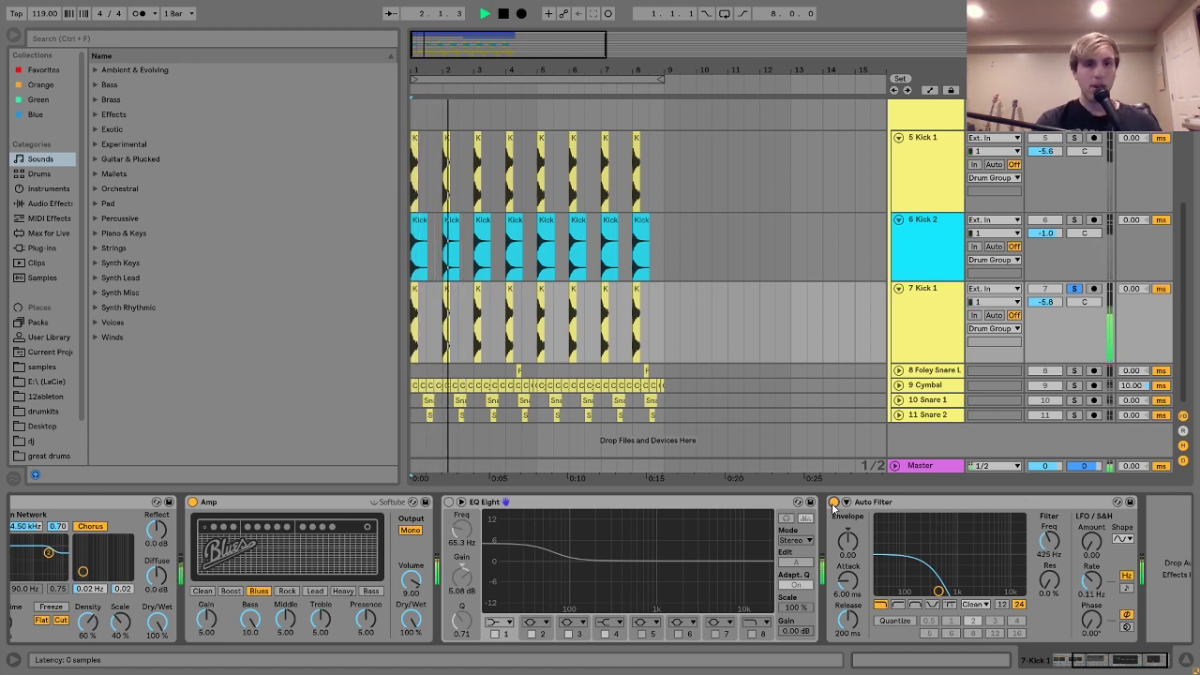
{"action": "key", "text": "space"}
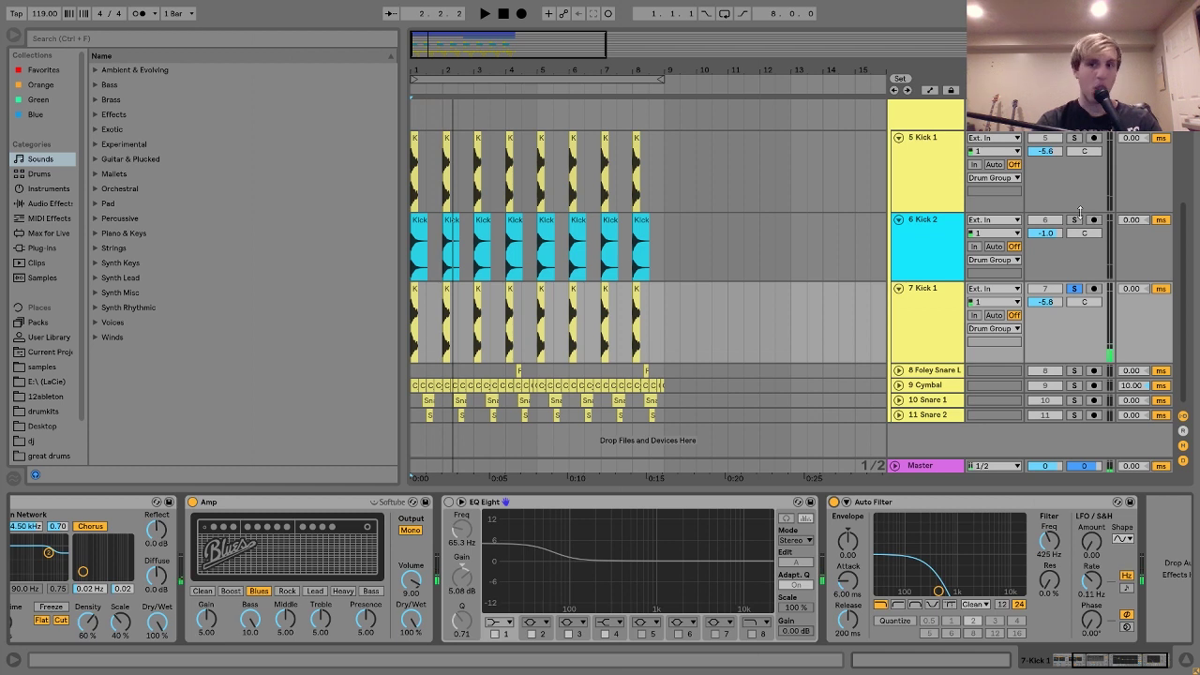
- Add the upper Kick 1 and Kick 2 to the solo and play all three kick layers together
{"action": "left_click", "coordinate": [1075, 138]}
{"action": "left_click", "coordinate": [1074, 221]}
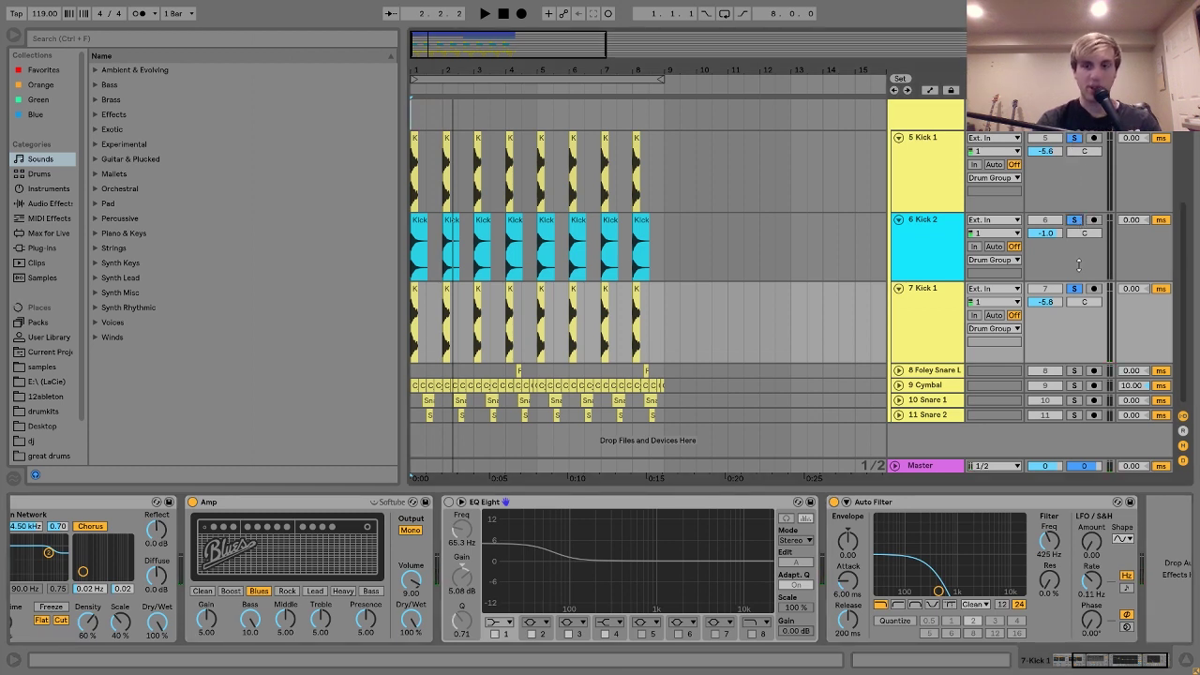
{"action": "key", "text": "space"}
{"action": "key", "text": "space"}
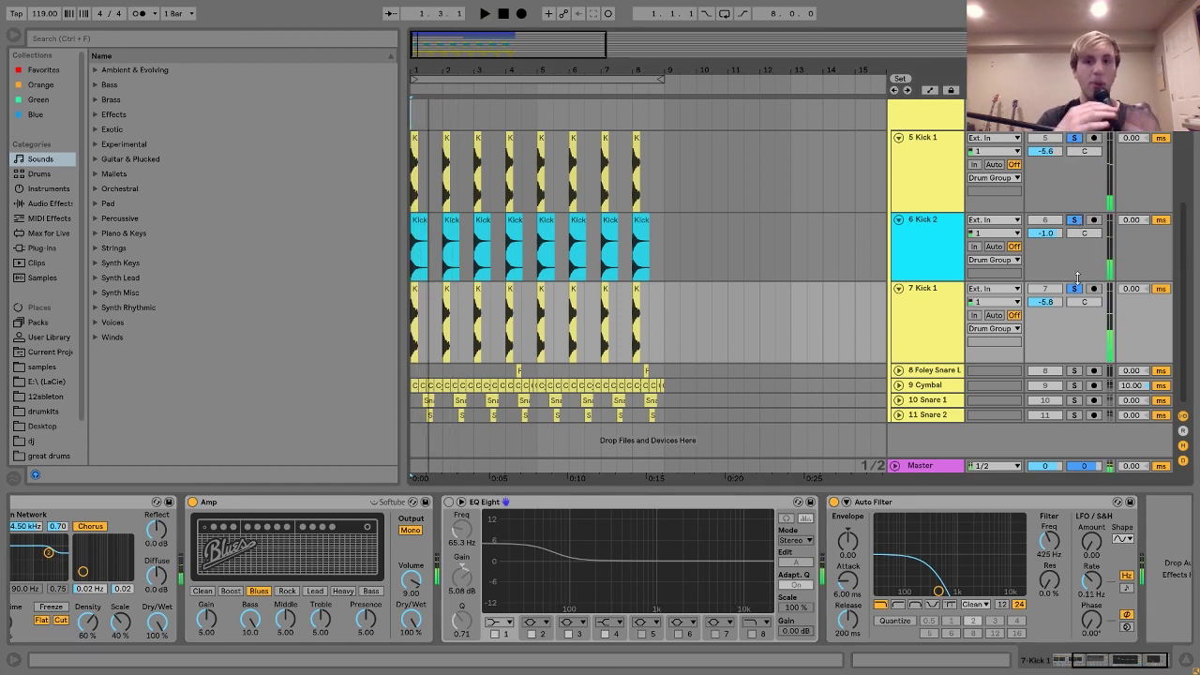
- Turn the lower Kick 1's EQ Eight back on and review the track's complete effect chain
{"action": "left_click", "coordinate": [1076, 288]}
{"action": "left_click", "coordinate": [934, 338]}
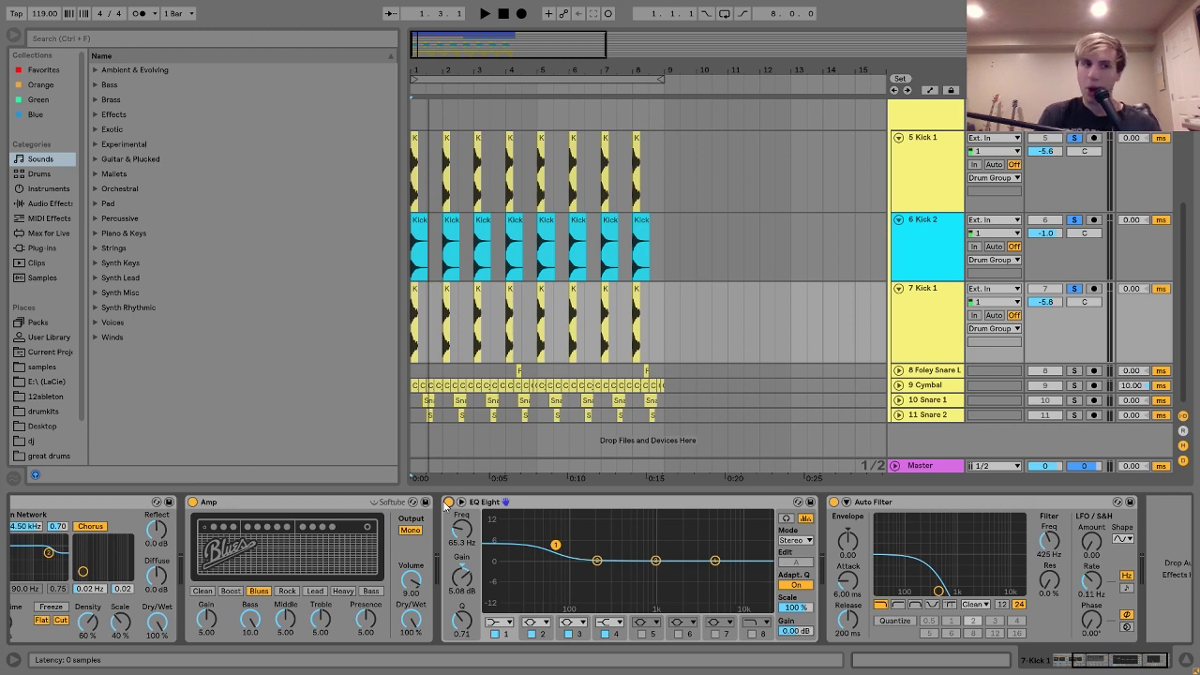
{"action": "scroll", "coordinate": [445, 506], "scroll_direction": "left", "scroll_amount": 3}
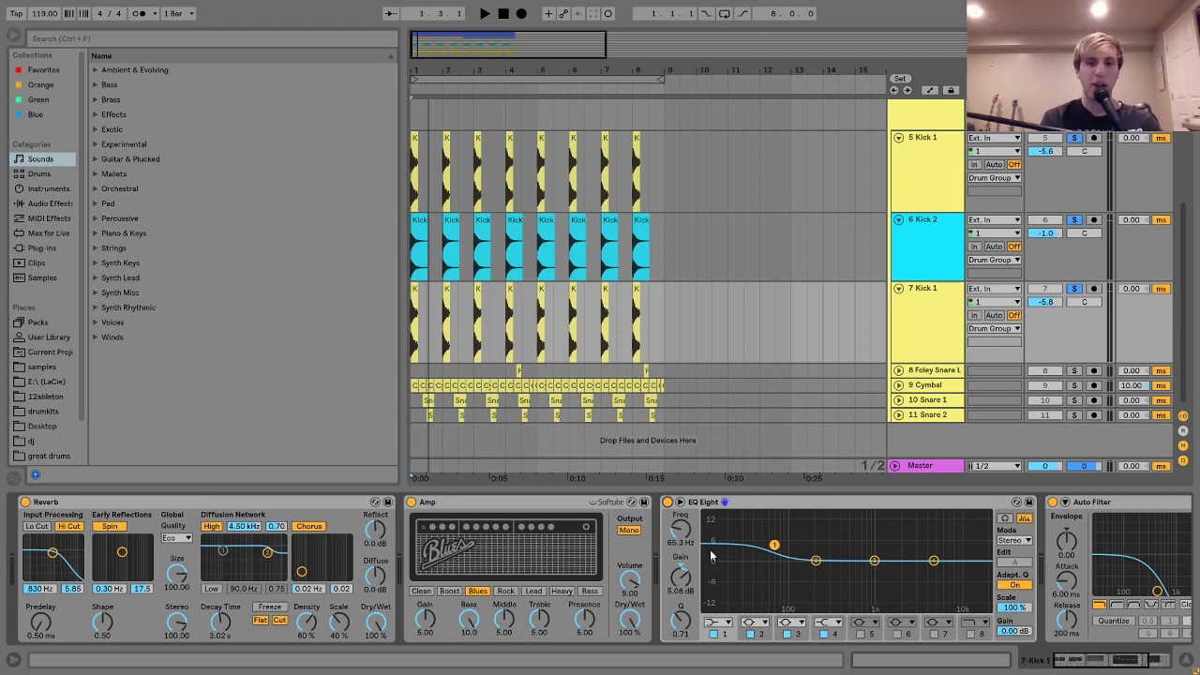
{"action": "scroll", "coordinate": [710, 554], "scroll_direction": "right", "scroll_amount": 2}
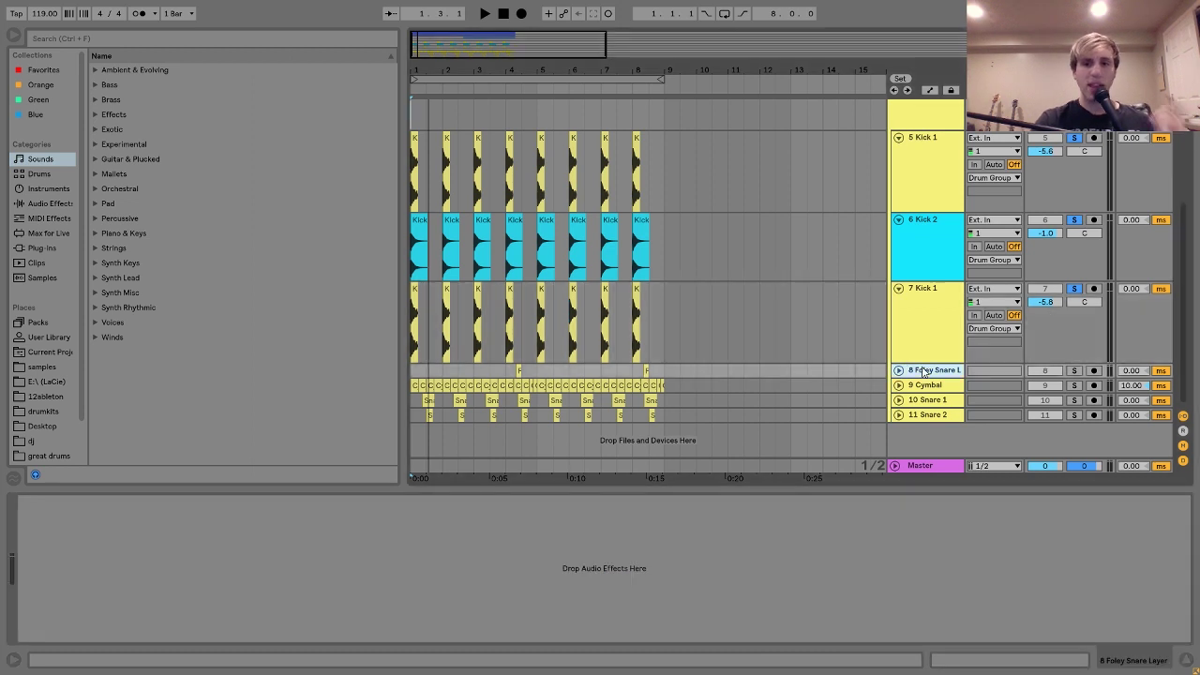
- Move the Foley Snare Layer track below Cymbal, and play it soloed together with Snare 1 and Snare 2 from bar 3
{"action": "left_click_drag", "start_coordinate": [922, 370], "coordinate": [928, 388]}
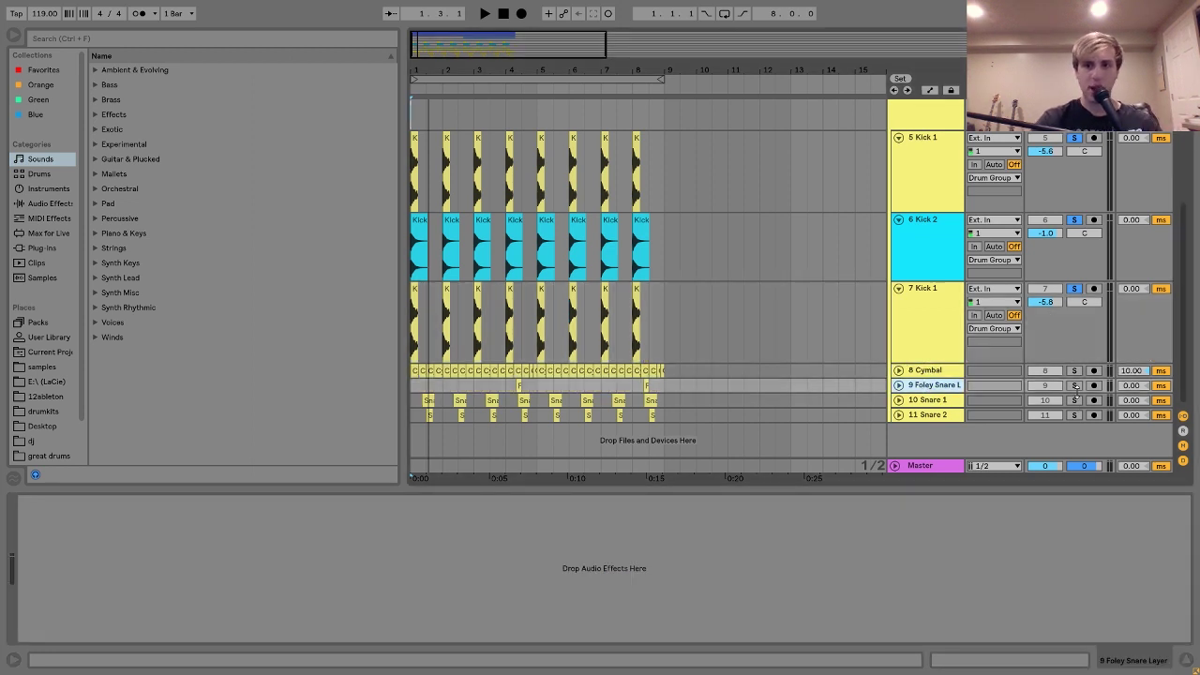
{"action": "left_click", "coordinate": [1074, 385]}
{"action": "left_click", "coordinate": [1075, 400]}
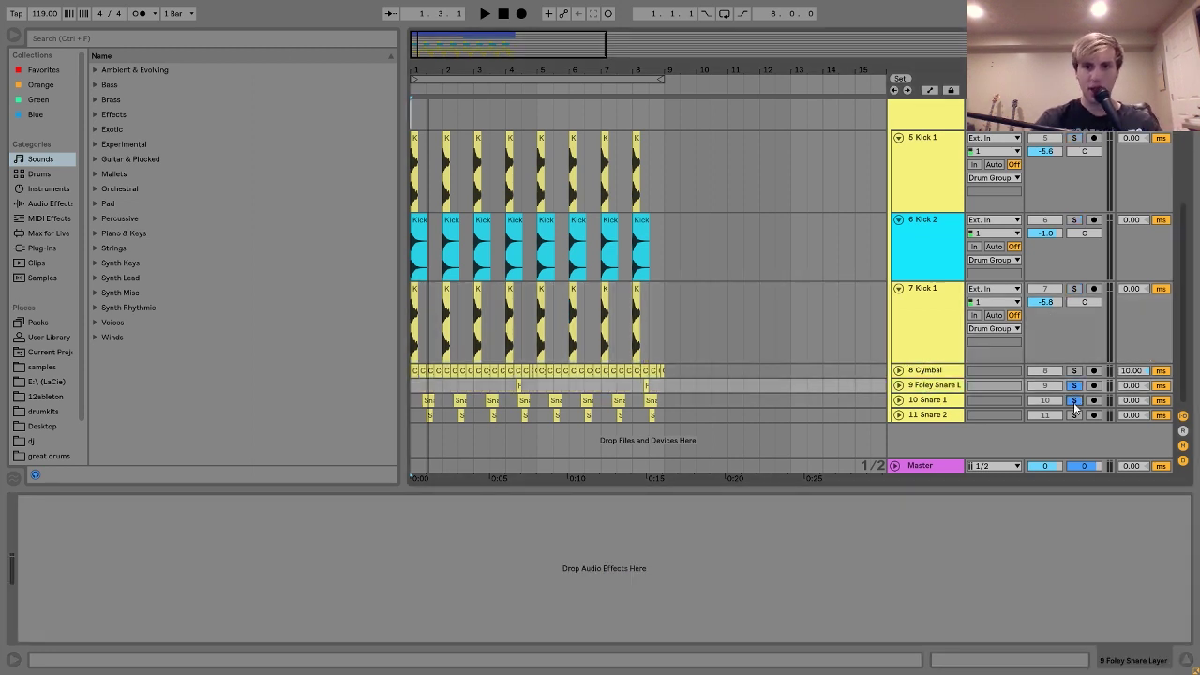
{"action": "left_click", "coordinate": [477, 387]}
{"action": "key", "text": "space"}
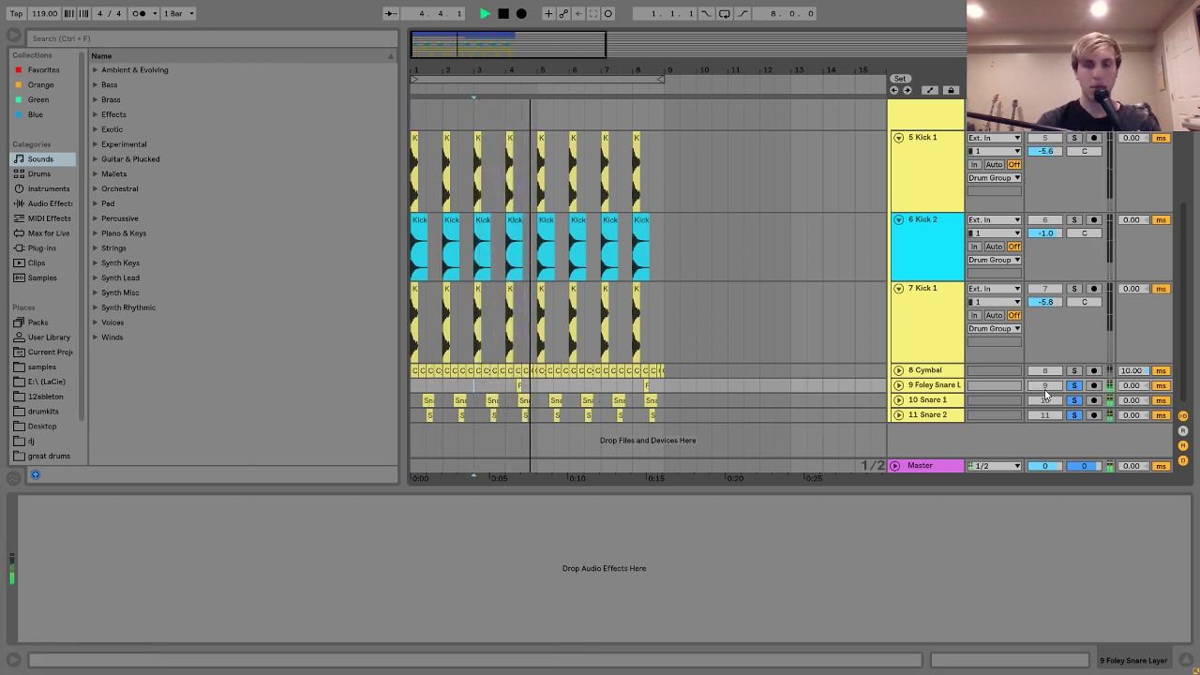
{"action": "key", "text": "space"}
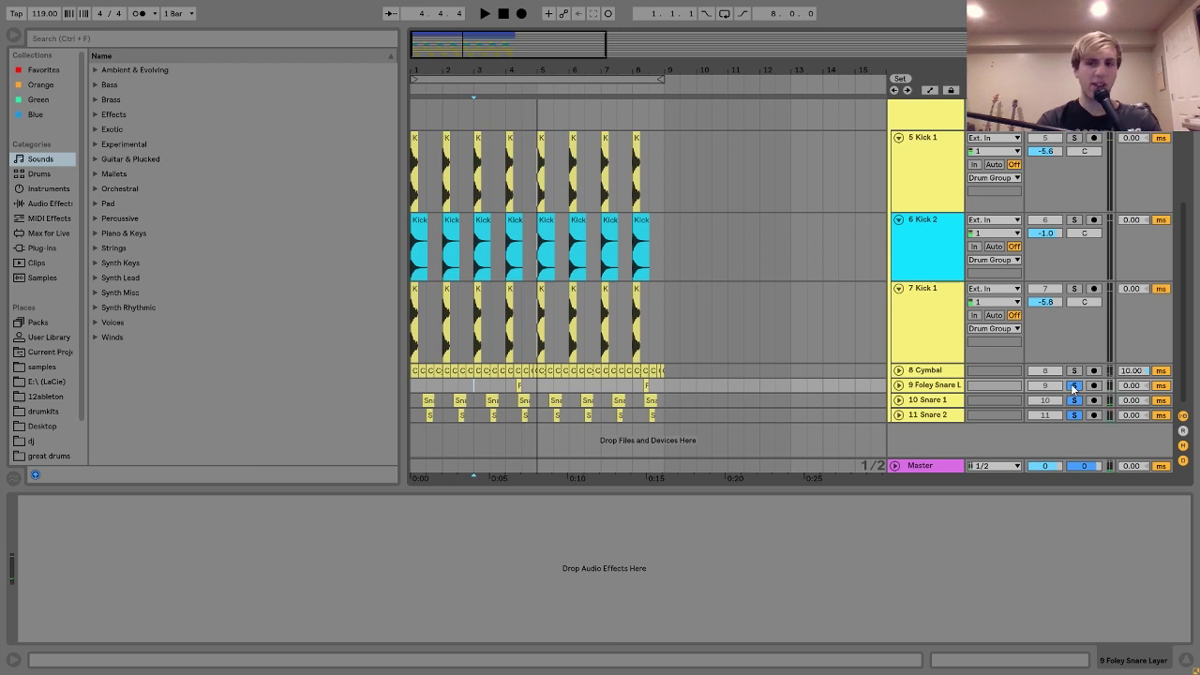
- Solo Snare 1 alone, show its Reverb device, and play the track
{"action": "left_click", "coordinate": [1075, 402]}
{"action": "left_click", "coordinate": [1076, 403]}
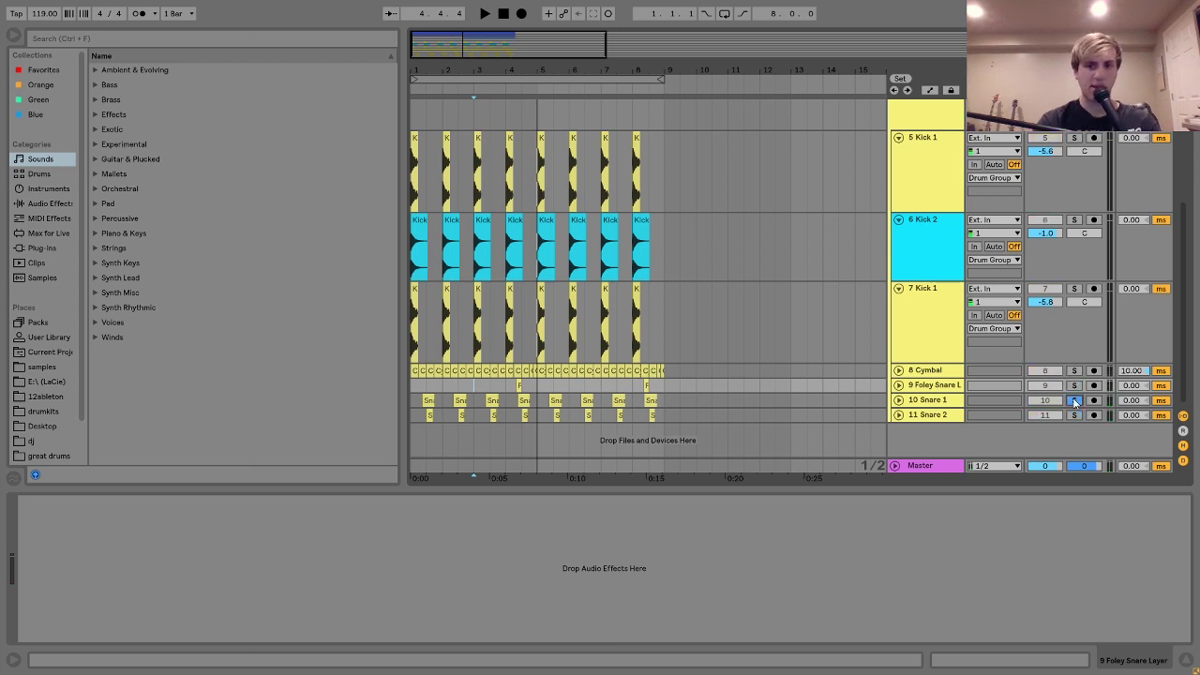
{"action": "left_click", "coordinate": [941, 402]}
{"action": "key", "text": "space"}
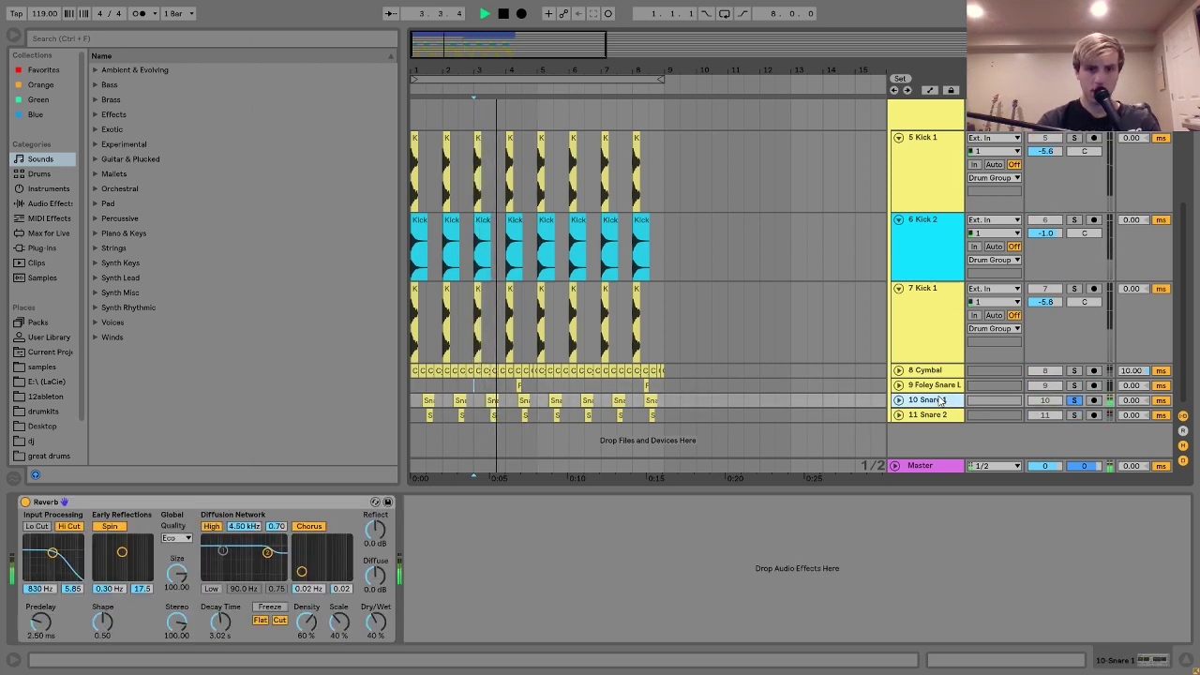
{"action": "key", "text": "space"}
- Switch the solo to Snare 2 and return it to Snare 1
{"action": "left_click", "coordinate": [1076, 415]}
{"action": "key", "text": "space"}
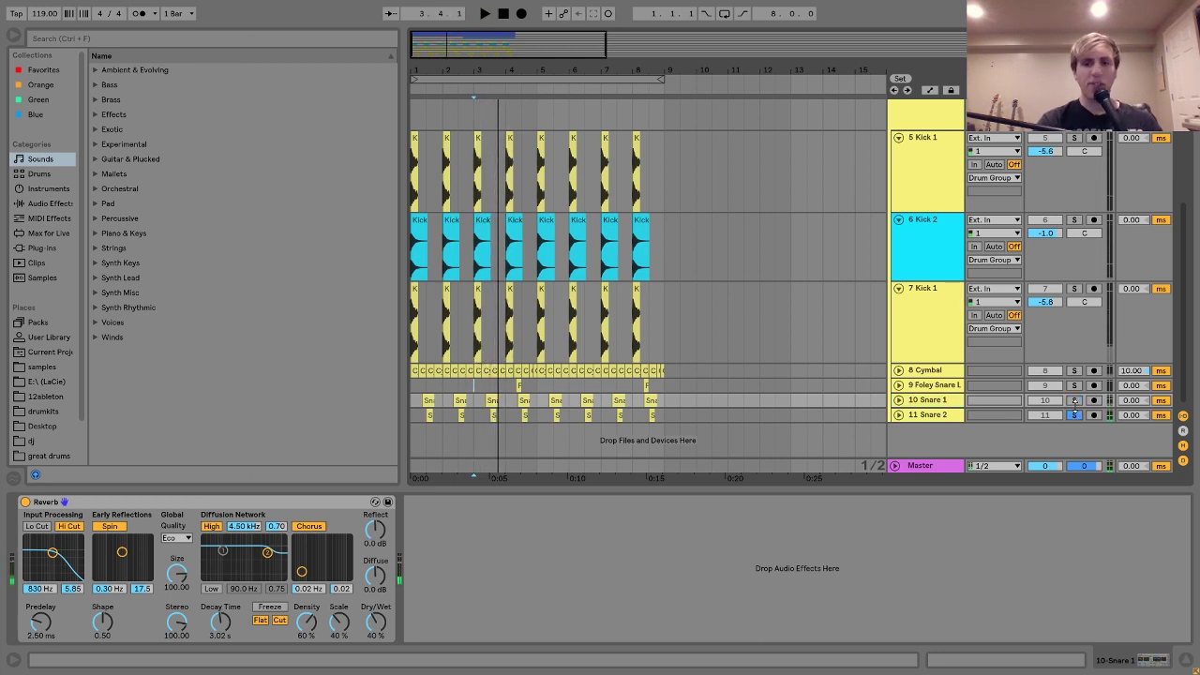
{"action": "left_click", "coordinate": [1075, 400]}
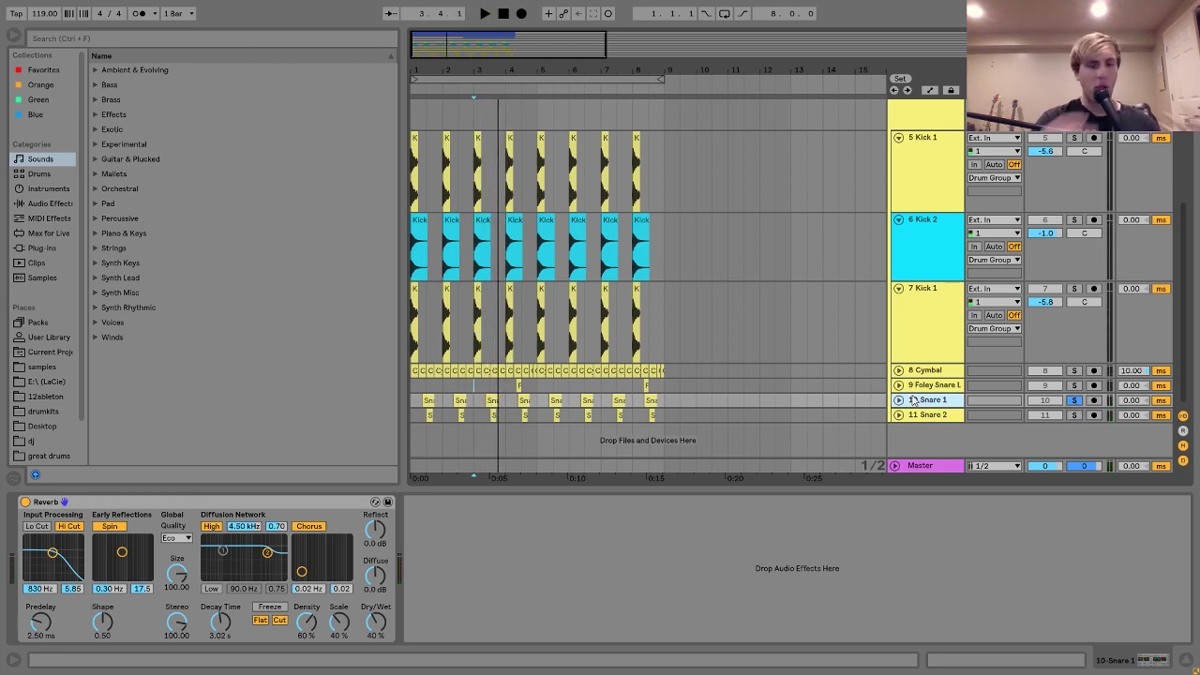
- Unfold the Snare 1 track to show its waveform and play it from position 3.2.1
{"action": "left_click", "coordinate": [899, 400]}
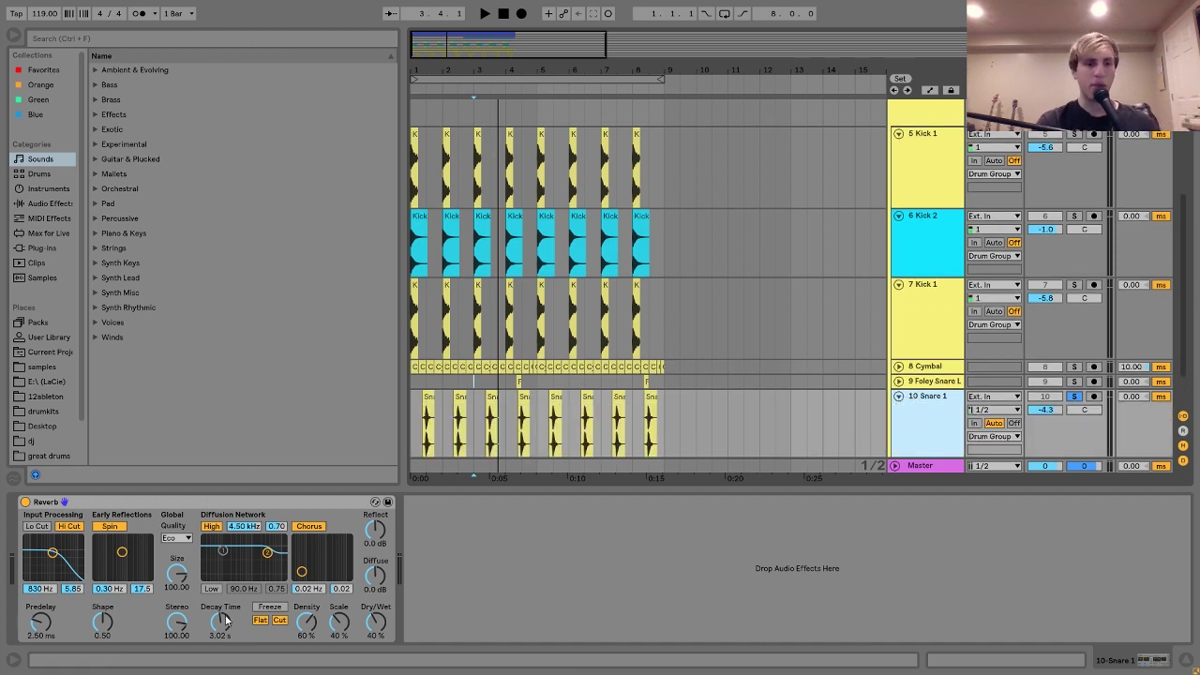
{"action": "left_click_drag", "start_coordinate": [542, 79], "coordinate": [588, 410]}
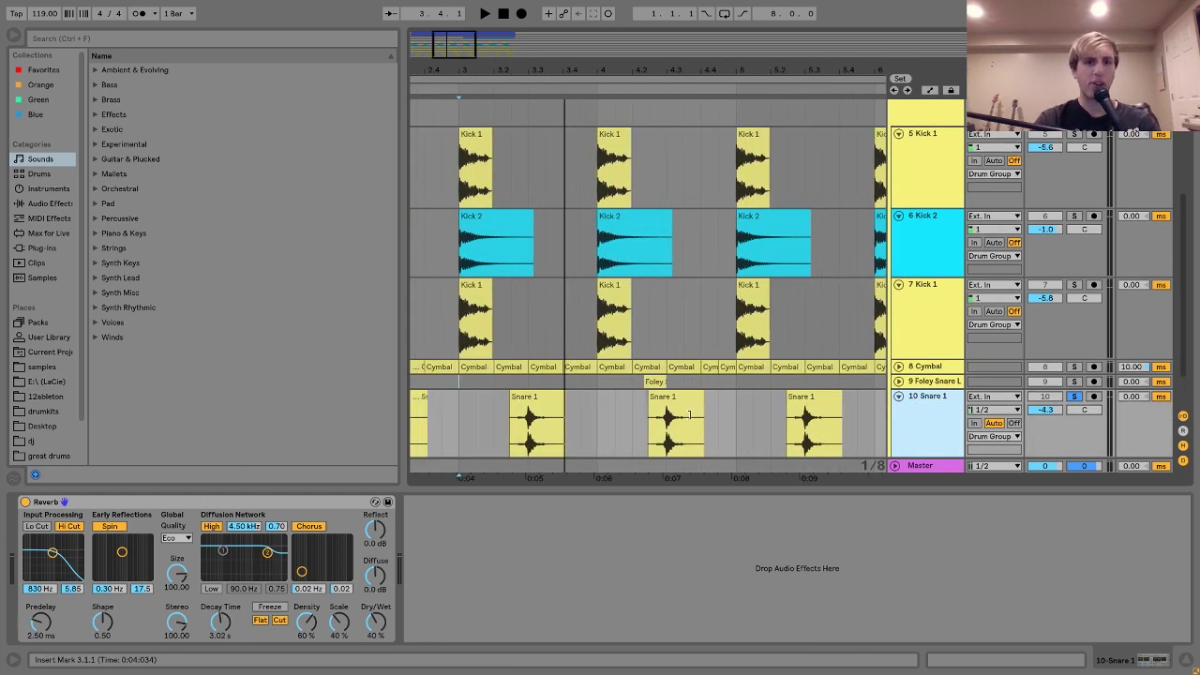
{"action": "scroll", "coordinate": [588, 410], "scroll_direction": "down", "scroll_amount": 1}
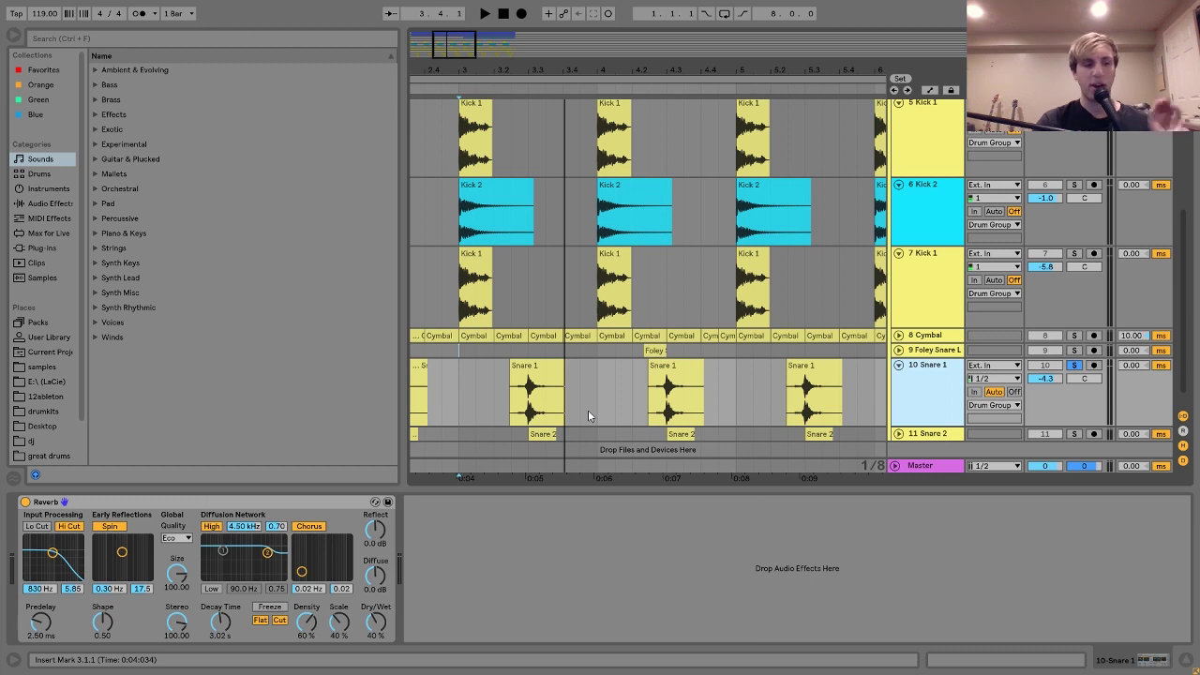
{"action": "left_click", "coordinate": [497, 386]}
{"action": "key", "text": "space"}
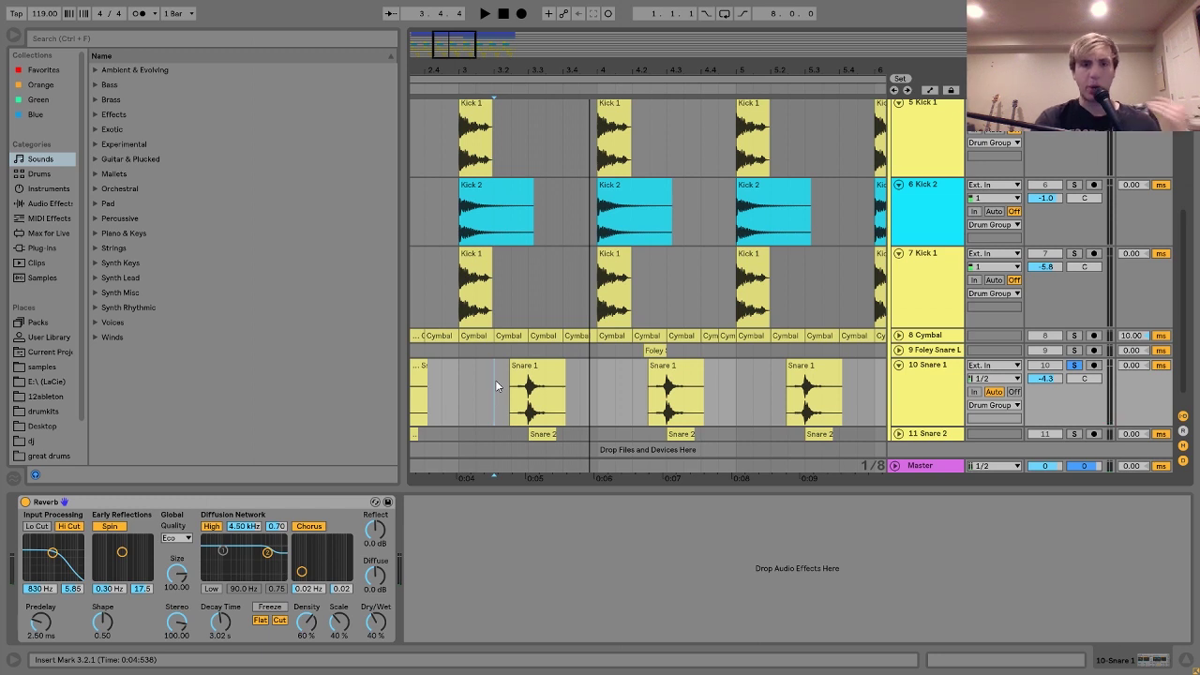
{"action": "key", "text": "space"}
{"action": "key", "text": "space"}
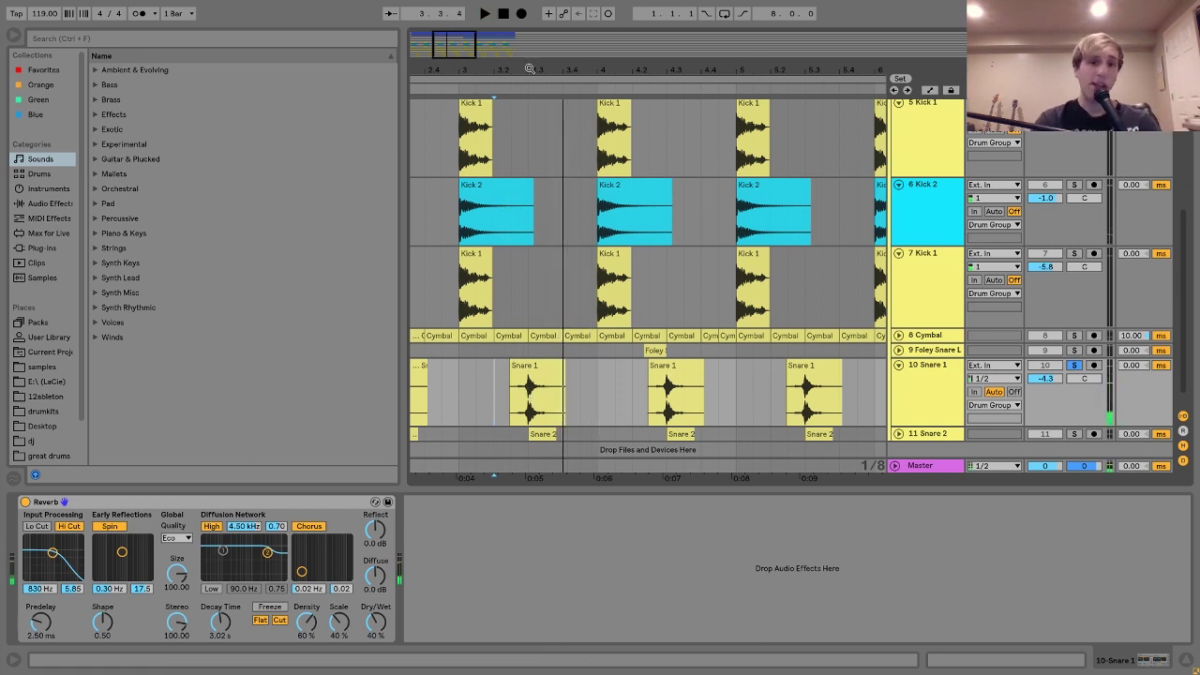
- Examine how the Snare 1 waveform builds up to beat 3.3 and compare it with the Snare 2 clip's start, playing the hit again
{"action": "left_click_drag", "start_coordinate": [528, 68], "coordinate": [554, 172]}
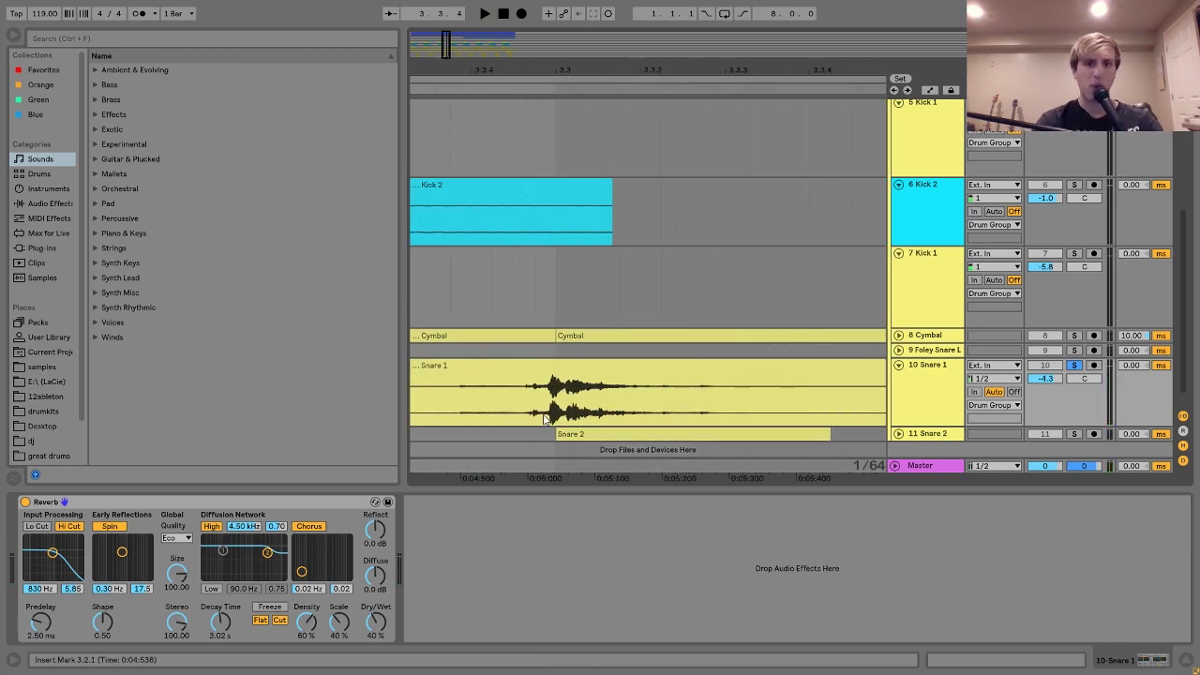
{"action": "key", "text": "space"}
{"action": "key", "text": "space"}
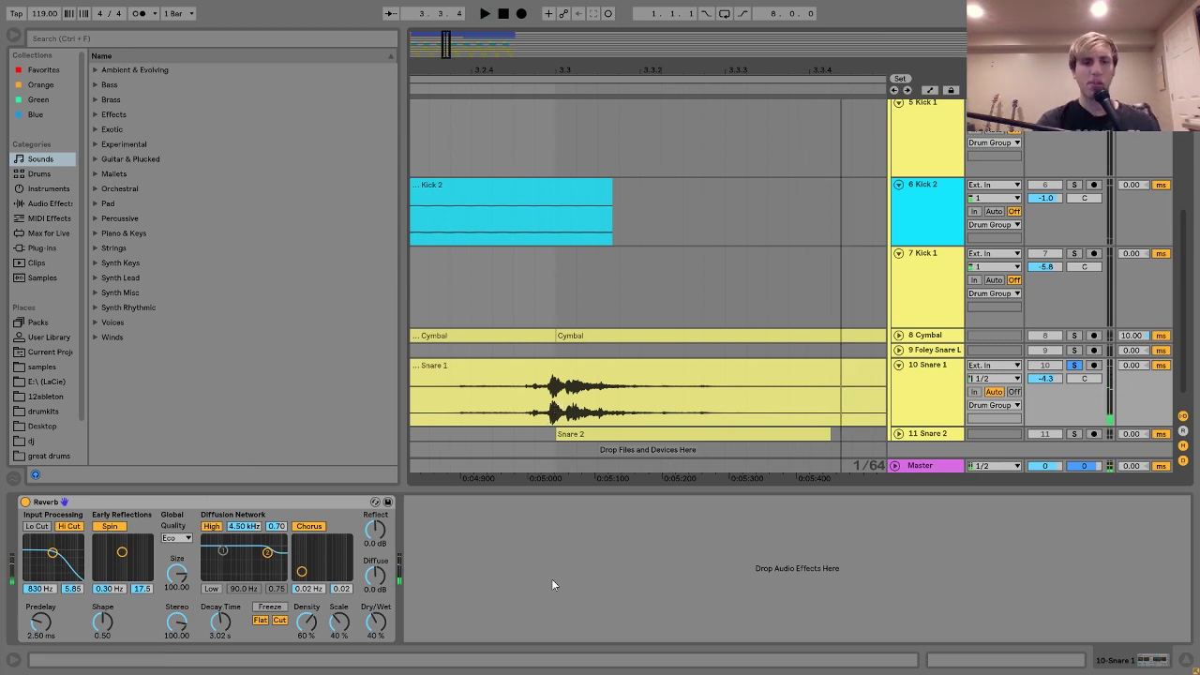
{"action": "mouse_move", "coordinate": [554, 64]}
{"action": "left_mouse_down"}
{"action": "mouse_move", "coordinate": [555, 104]}
{"action": "mouse_move", "coordinate": [562, 60]}
{"action": "left_mouse_up"}
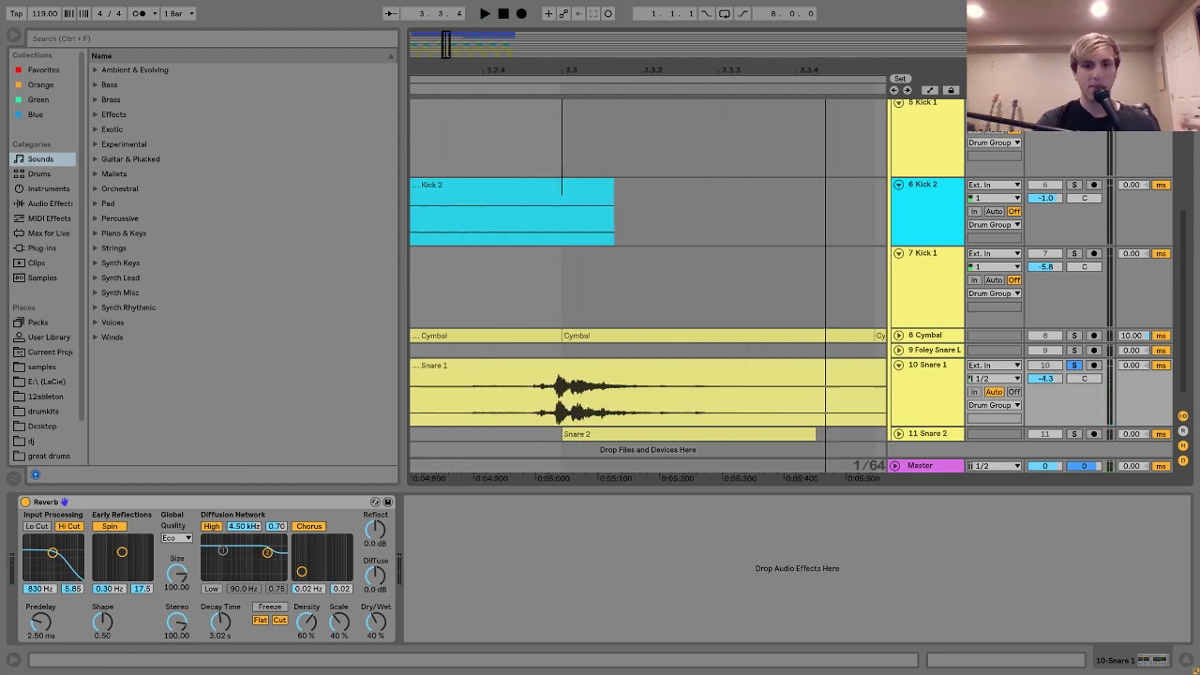
{"action": "left_click_drag", "start_coordinate": [562, 195], "coordinate": [562, 68]}
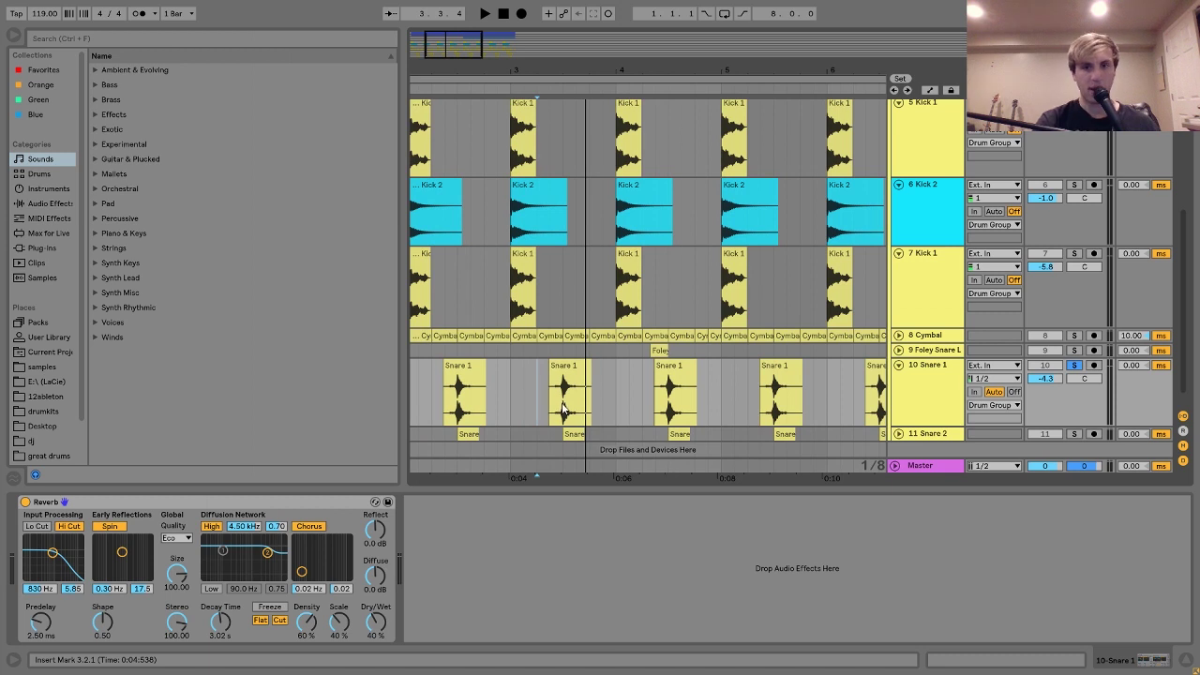
- Unfold the Snare 2 track and audition it soloed alone and layered with Snare 1
{"action": "left_click", "coordinate": [1075, 433]}
{"action": "key", "text": "space"}
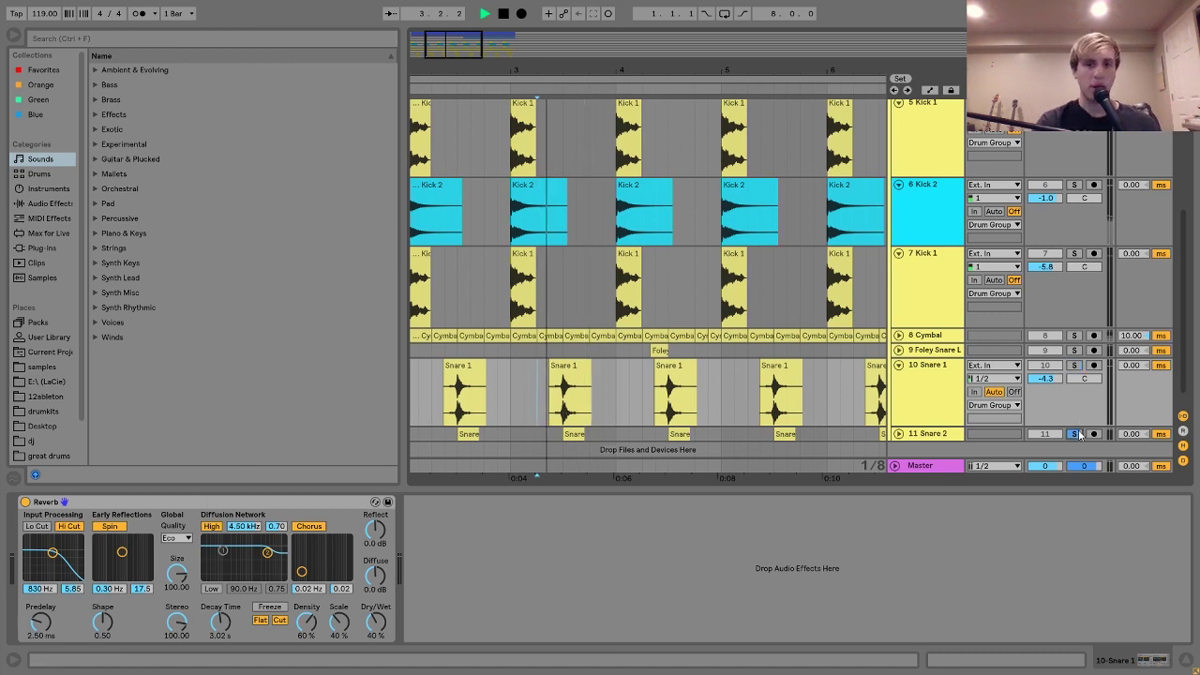
{"action": "left_click", "coordinate": [898, 433]}
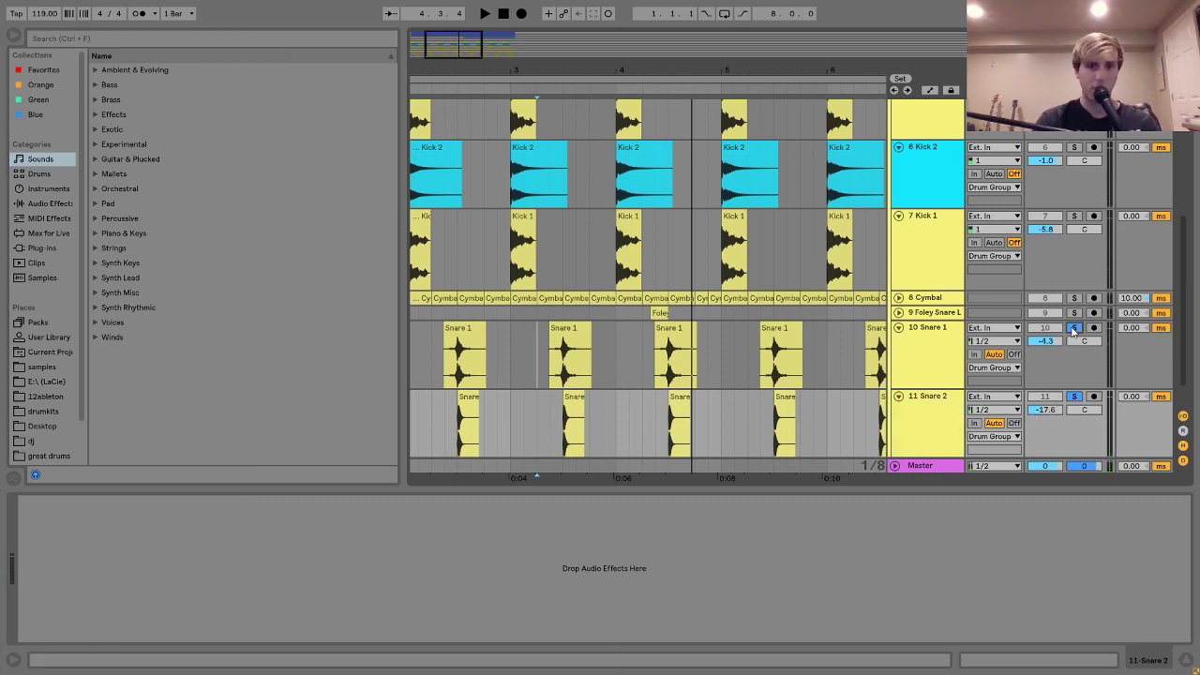
{"action": "key", "text": "space"}
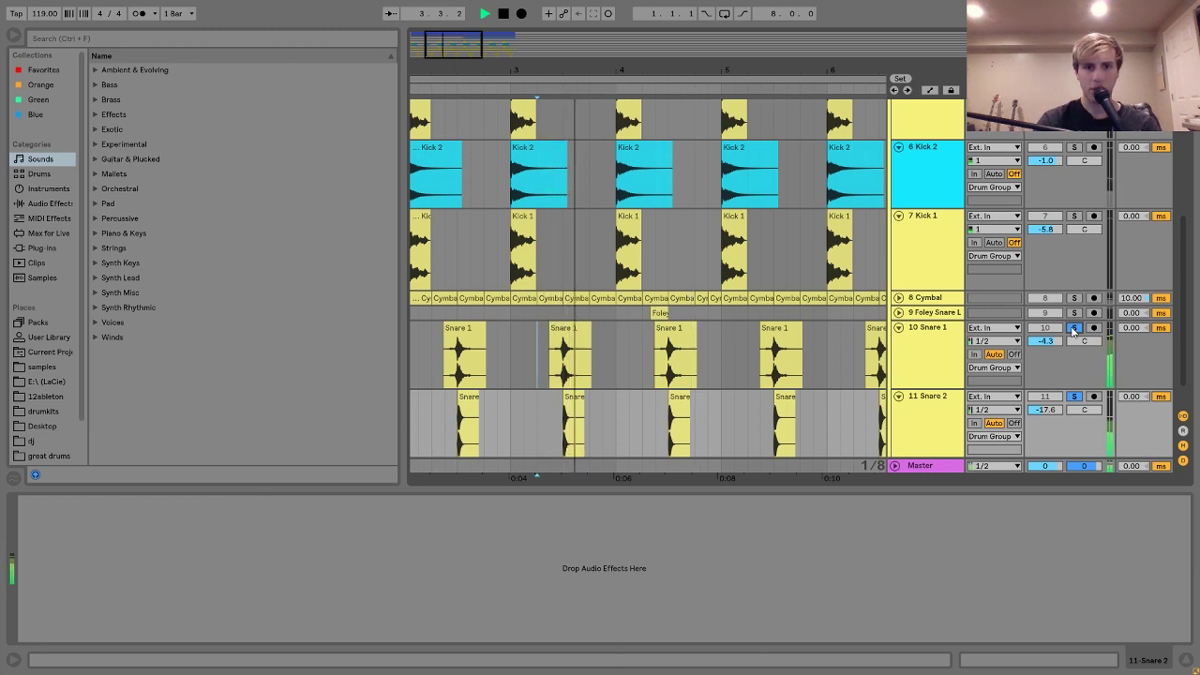
{"action": "key", "text": "space"}
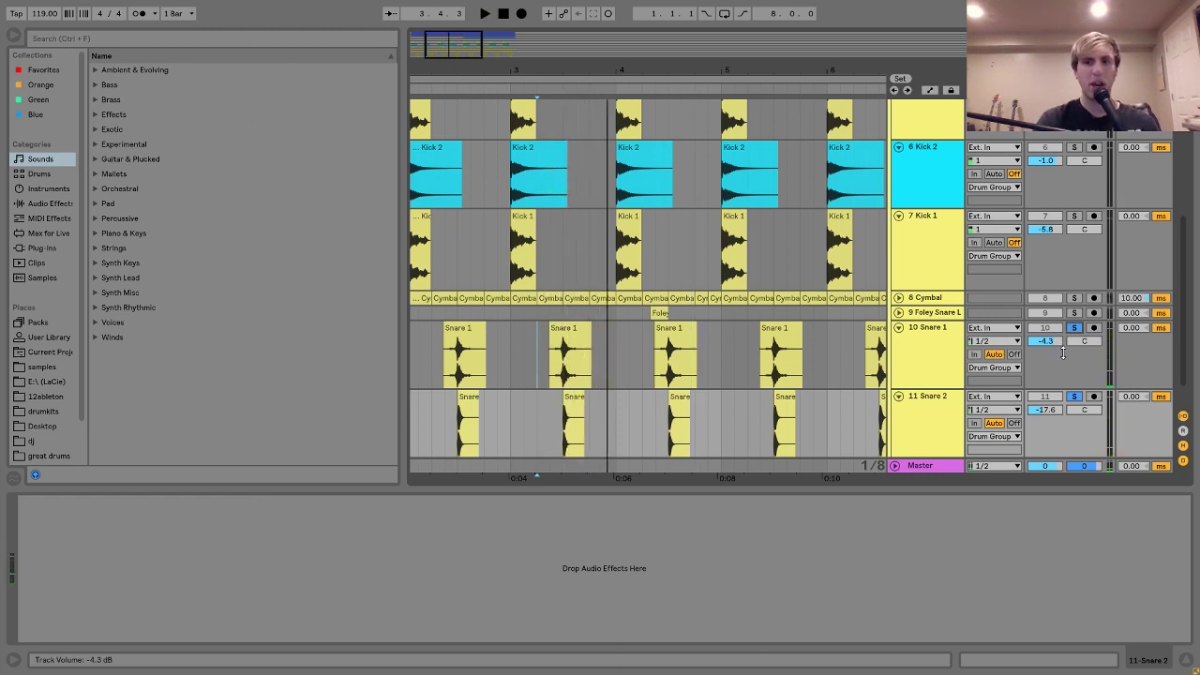
- Add the Foley Snare Layer to the soloed snares and play from its clip at 4.2.2
{"action": "scroll", "coordinate": [1077, 374], "scroll_direction": "up", "scroll_amount": 3}
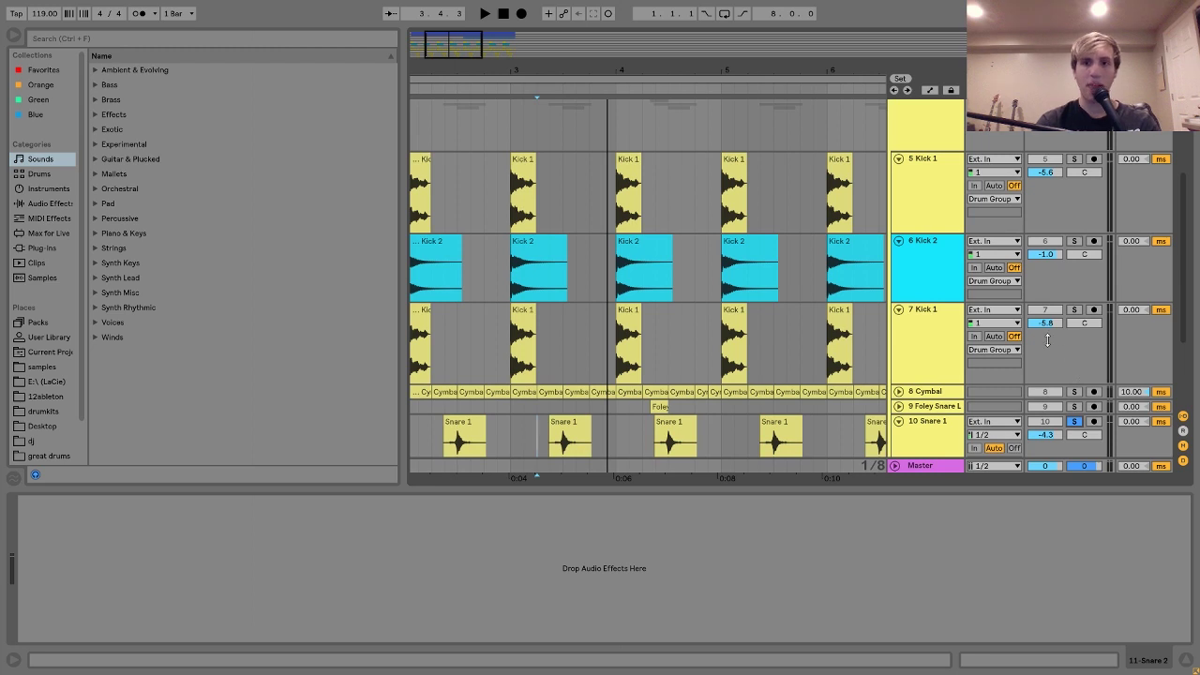
{"action": "scroll", "coordinate": [1047, 341], "scroll_direction": "down", "scroll_amount": 3}
{"action": "left_click", "coordinate": [1075, 296]}
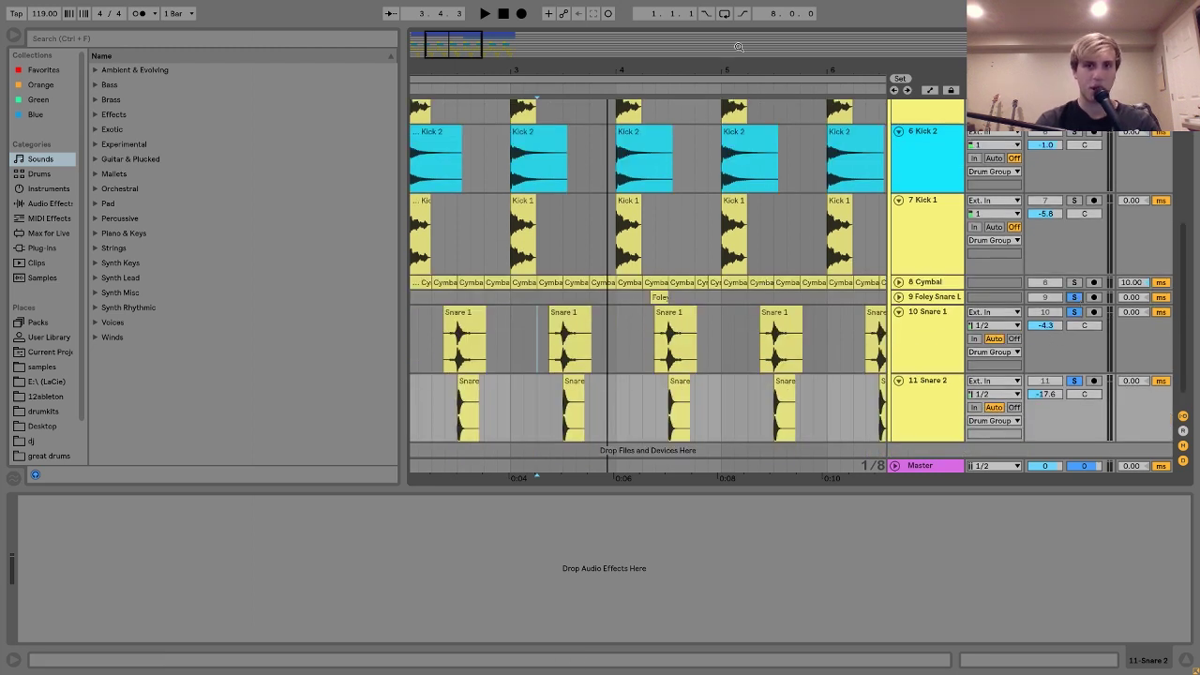
{"action": "left_click", "coordinate": [657, 296]}
{"action": "key", "text": "space"}
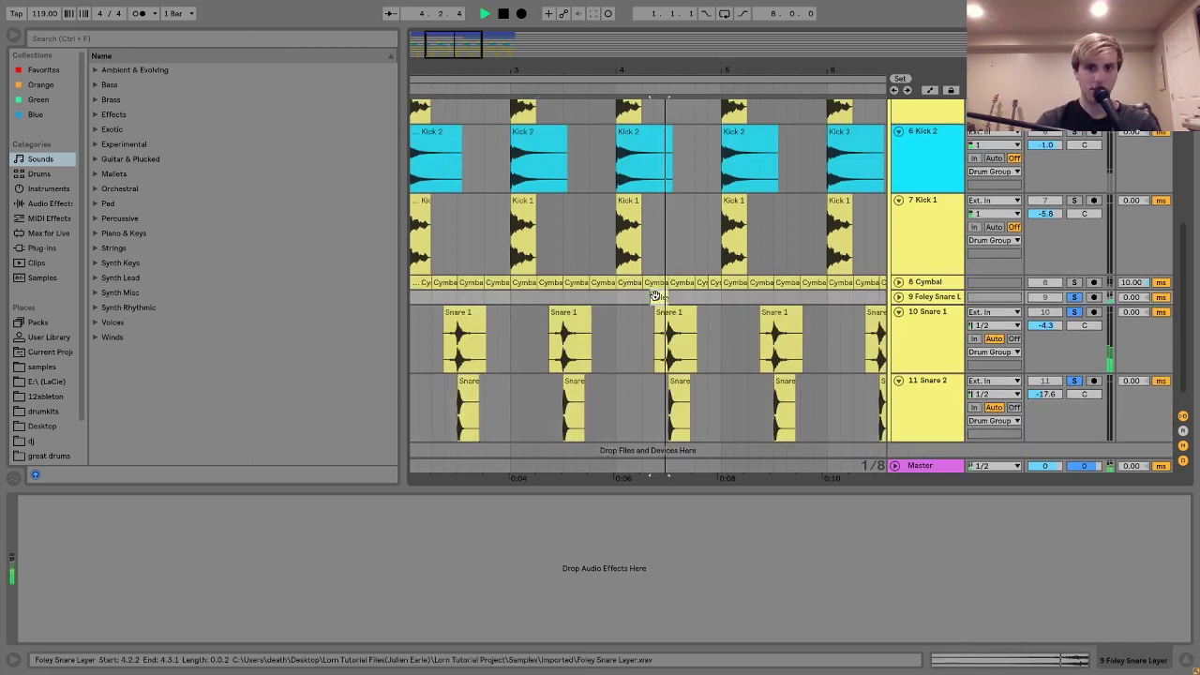
{"action": "key", "text": "space"}
- Unfold the Foley Snare Layer track and play it soloed alone
{"action": "left_click", "coordinate": [898, 297]}
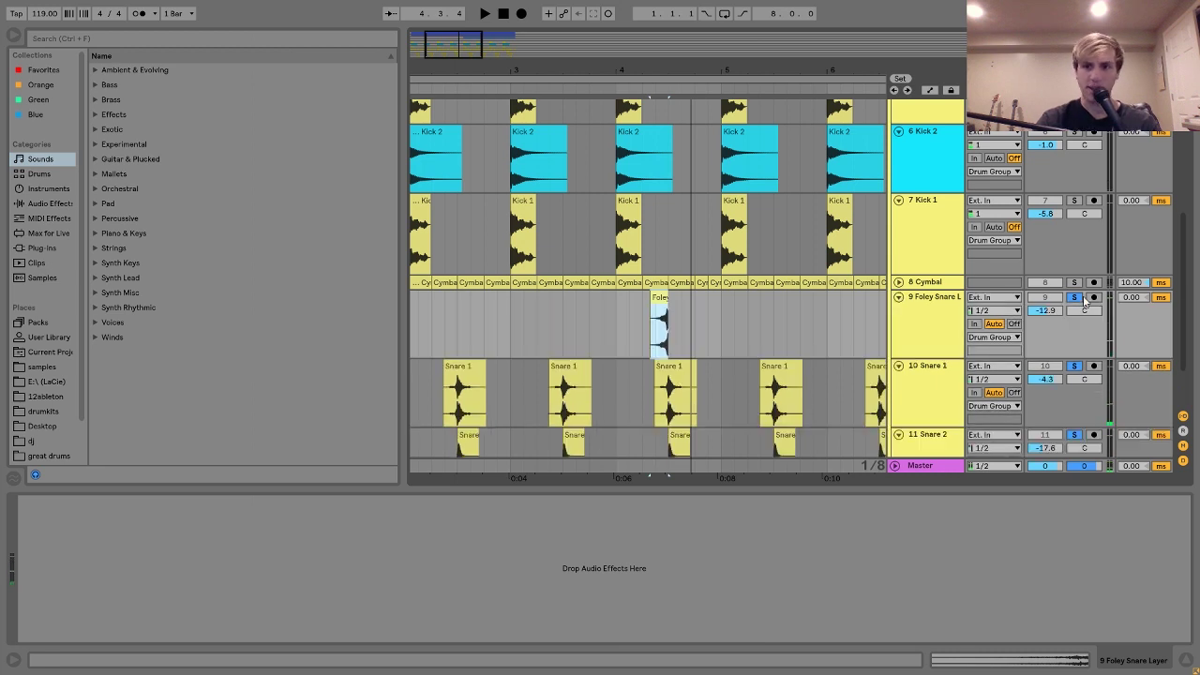
{"action": "left_click", "coordinate": [1076, 297]}
{"action": "left_click", "coordinate": [1076, 298]}
{"action": "key", "text": "space"}
- Examine how the Foley Snare Layer waveform leads up to beat 4.3 against the snare clips, replaying the hit
{"action": "left_click_drag", "start_coordinate": [651, 70], "coordinate": [425, 220]}
{"action": "key", "text": "space"}
{"action": "key", "text": "space"}
{"action": "key", "text": "space"}
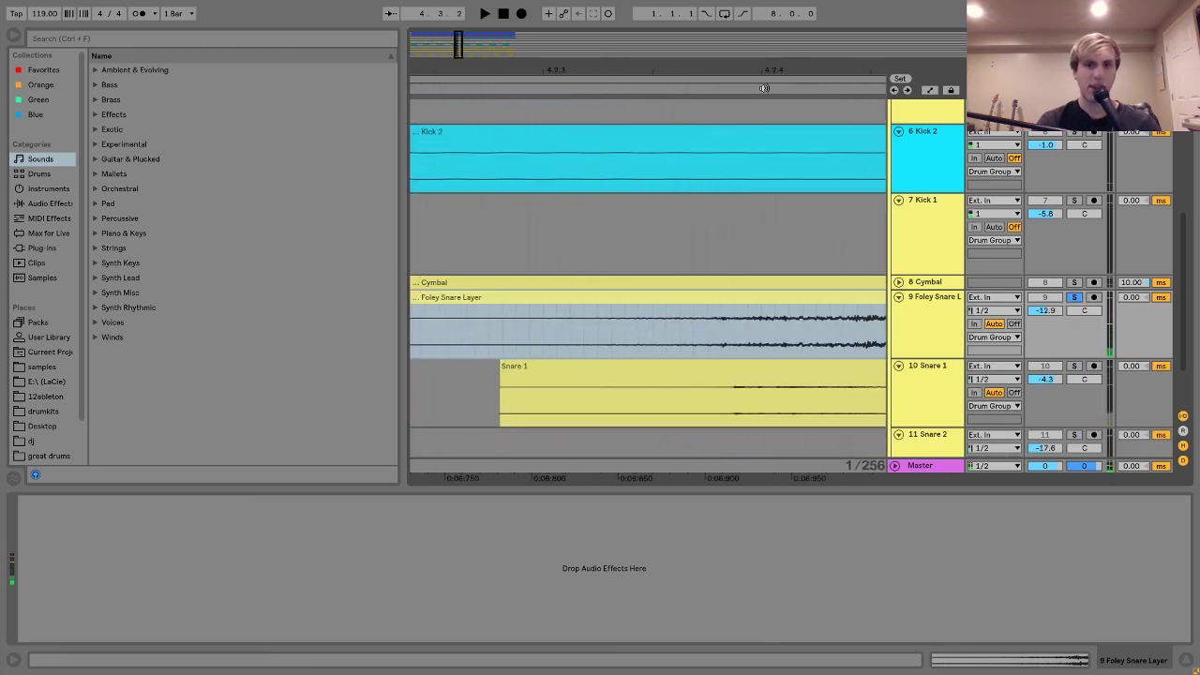
{"action": "left_click_drag", "start_coordinate": [764, 88], "coordinate": [490, 97]}
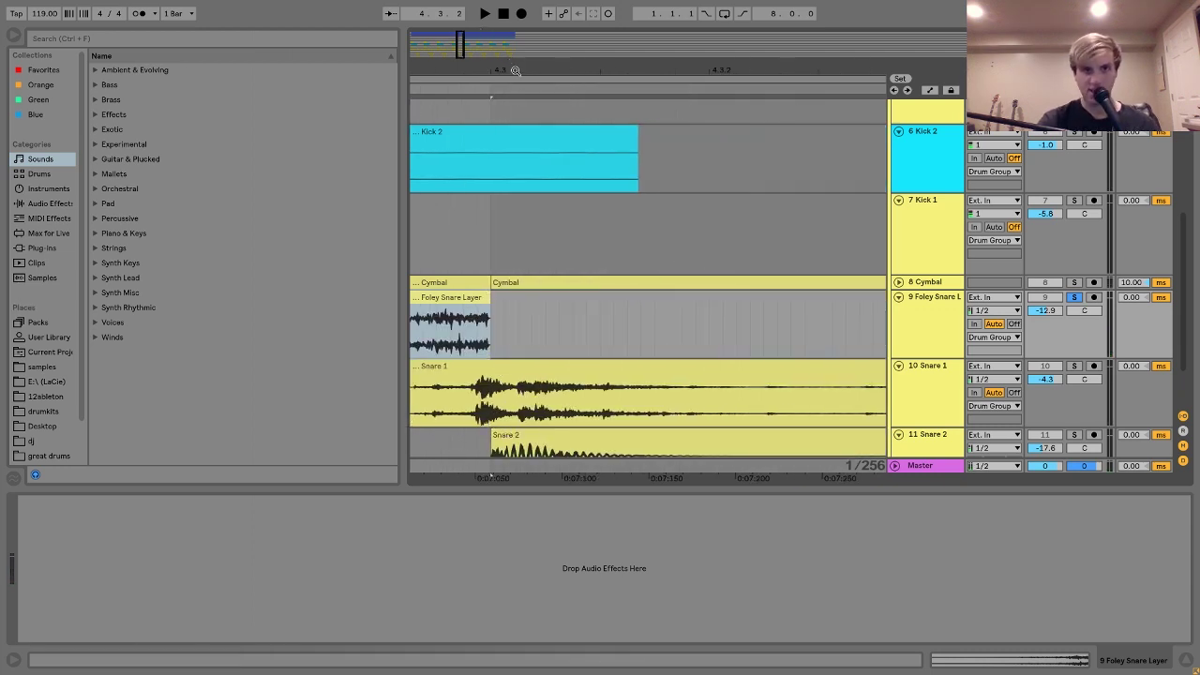
{"action": "left_click_drag", "start_coordinate": [515, 71], "coordinate": [673, 8]}
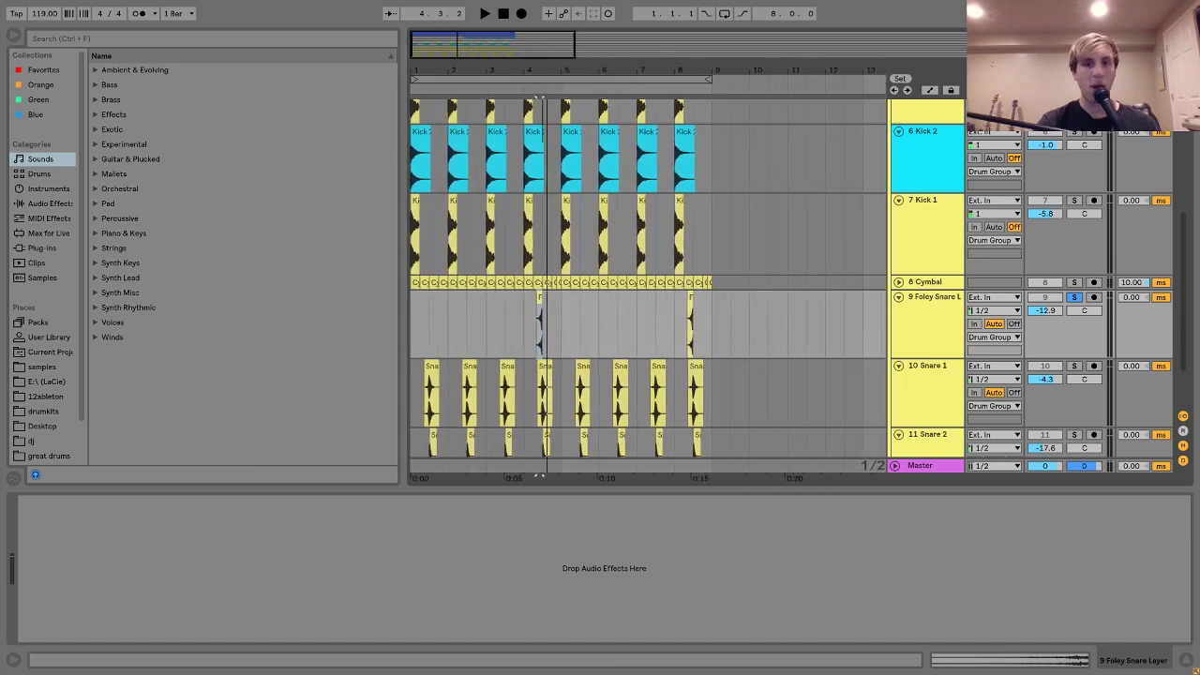
- Show the Cymbal track's EQ Eight, unfold and solo the track, and play it from 1.1.1 and 4.3.1
{"action": "left_click", "coordinate": [915, 282]}
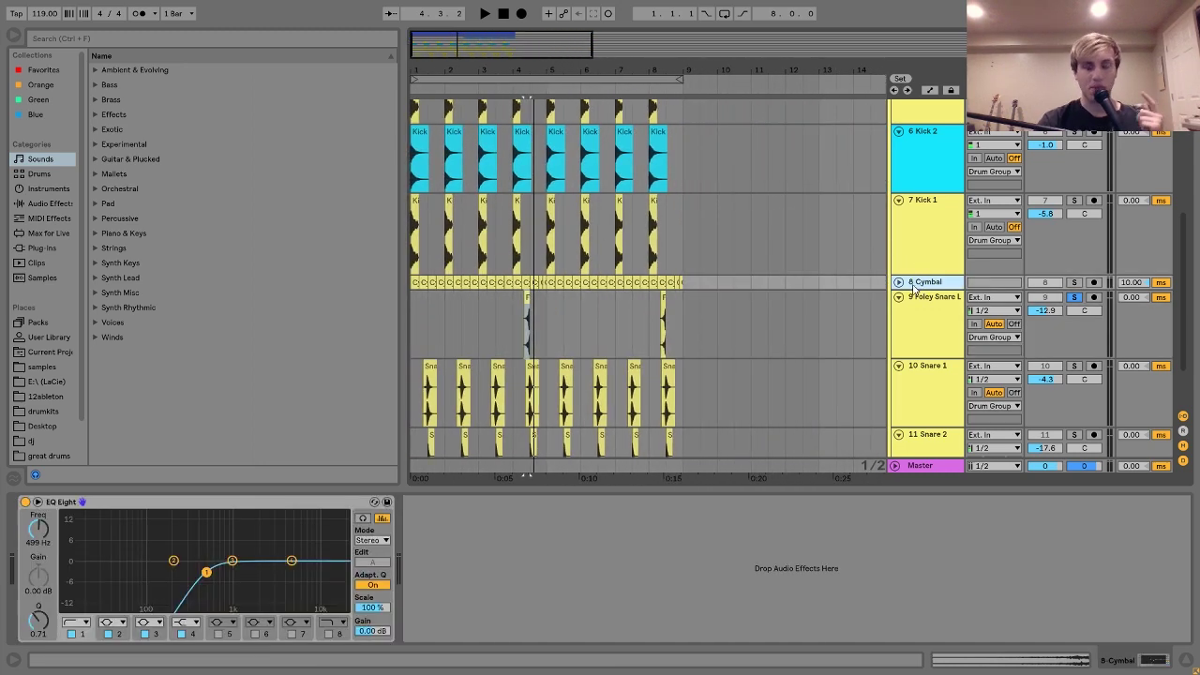
{"action": "left_click", "coordinate": [898, 282]}
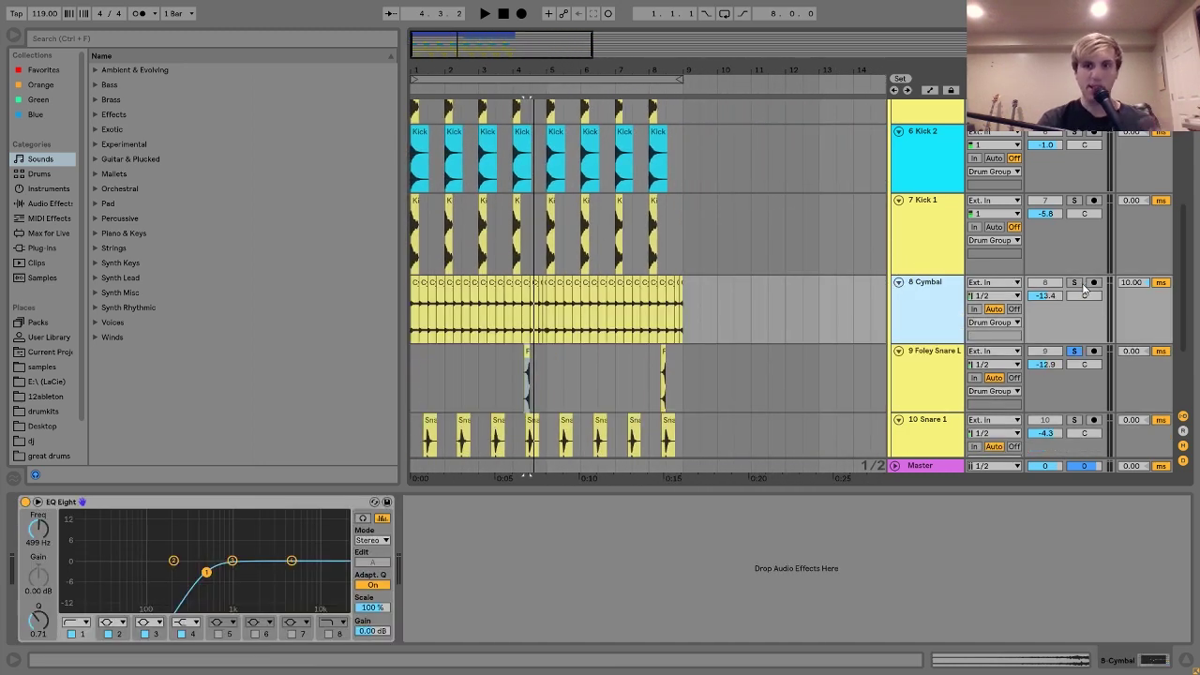
{"action": "left_click", "coordinate": [415, 285]}
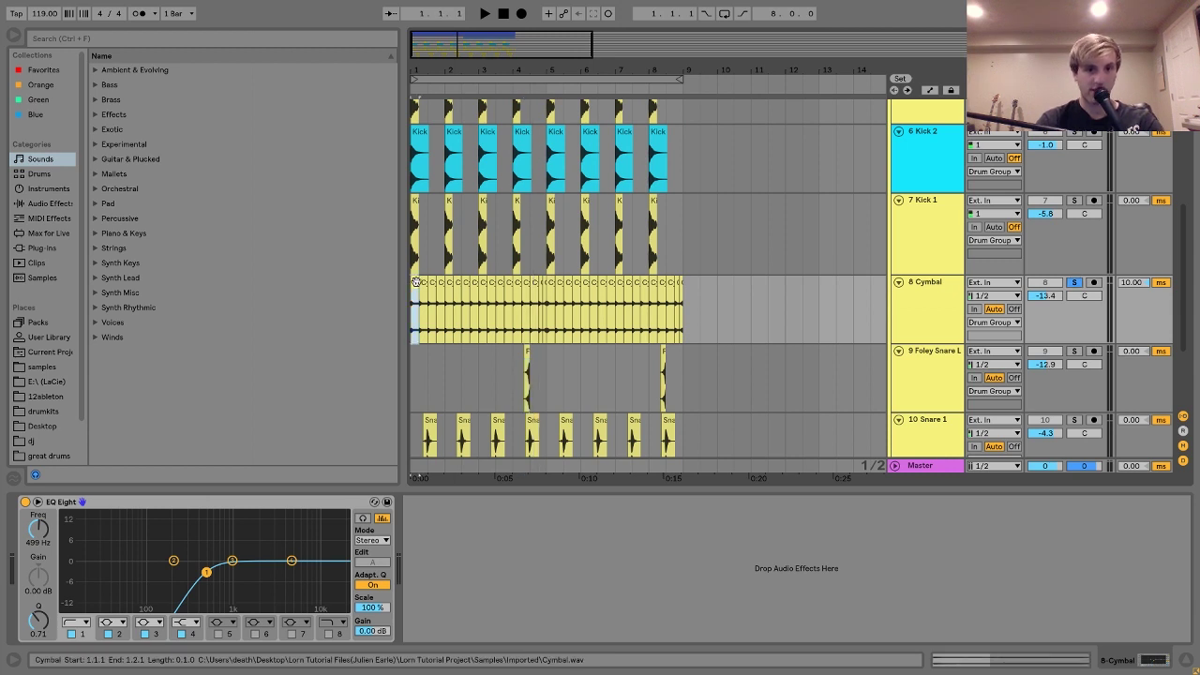
{"action": "key", "text": "space"}
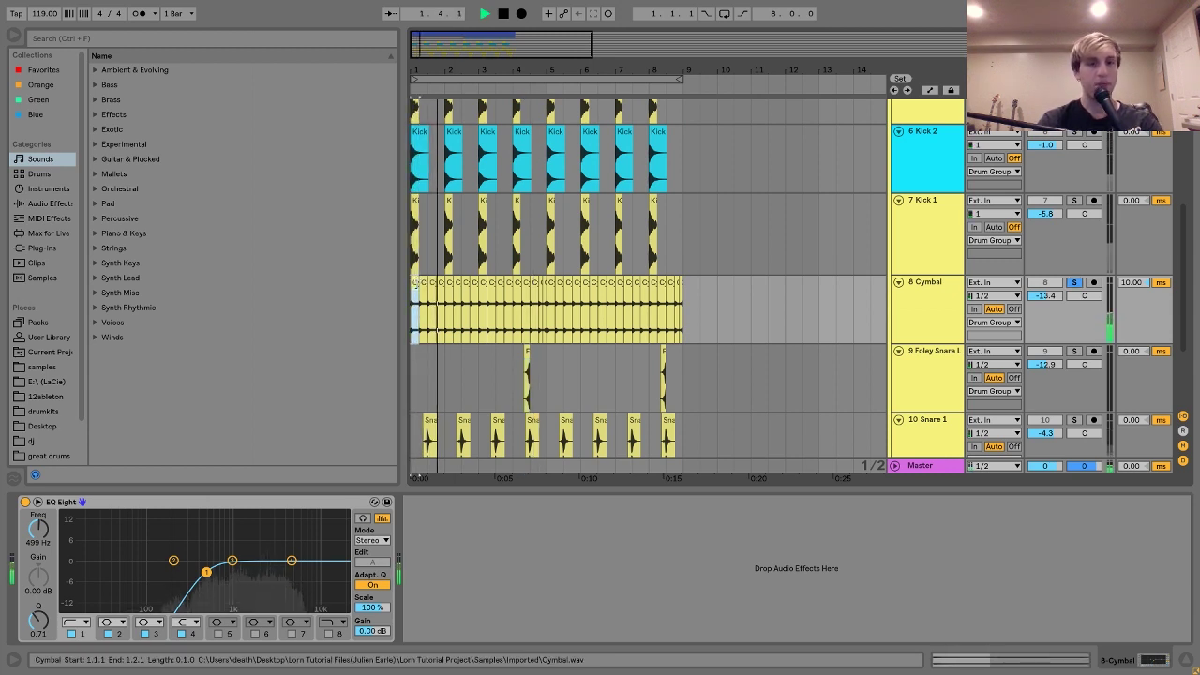
{"action": "left_click", "coordinate": [532, 284]}
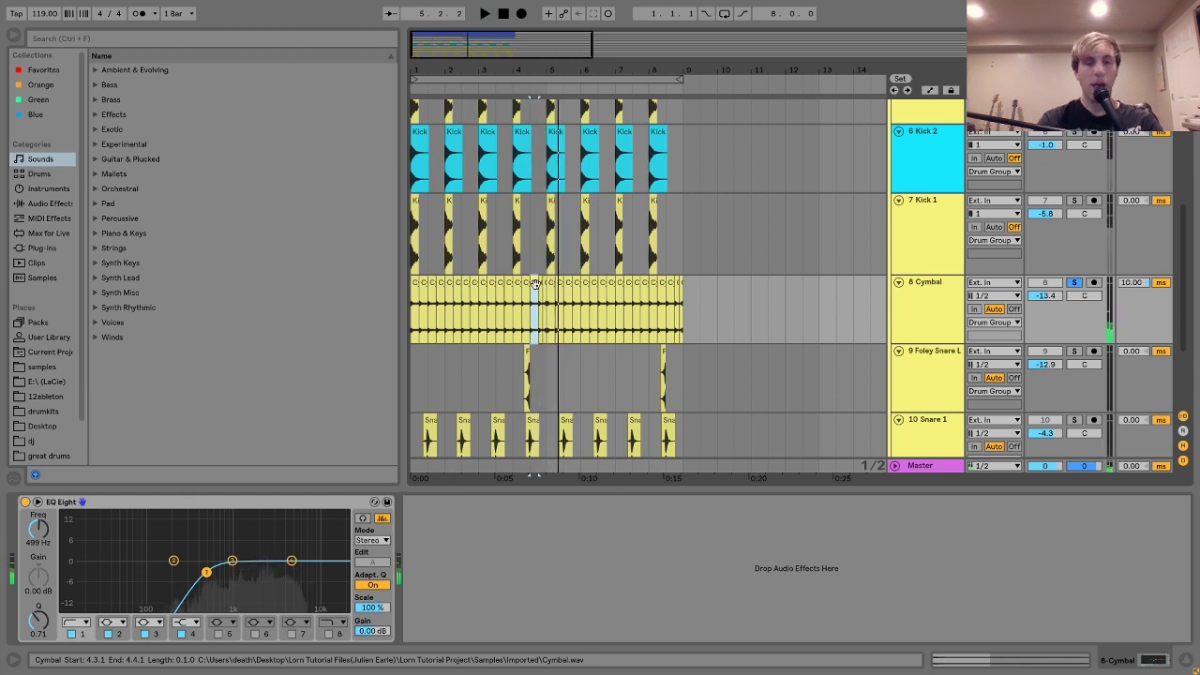
{"action": "key", "text": "space"}
- Show the first Cymbal clip's source file in the browser and view the clip's sample settings
{"action": "right_click", "coordinate": [415, 287]}
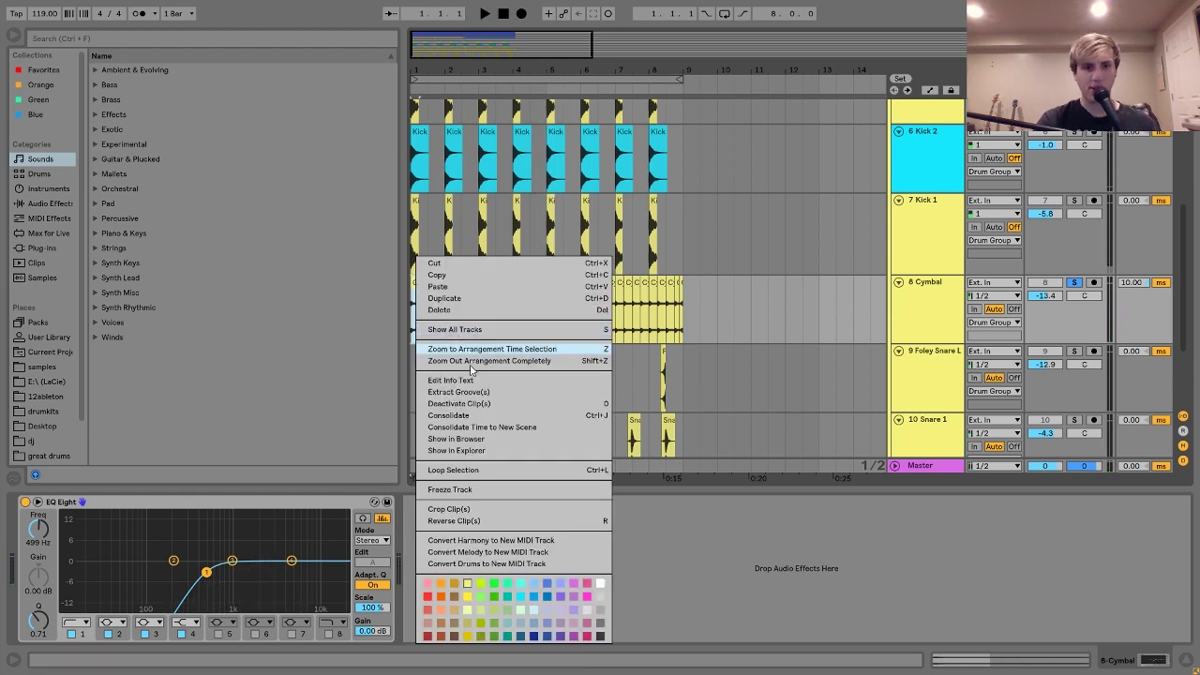
{"action": "left_click", "coordinate": [456, 439]}
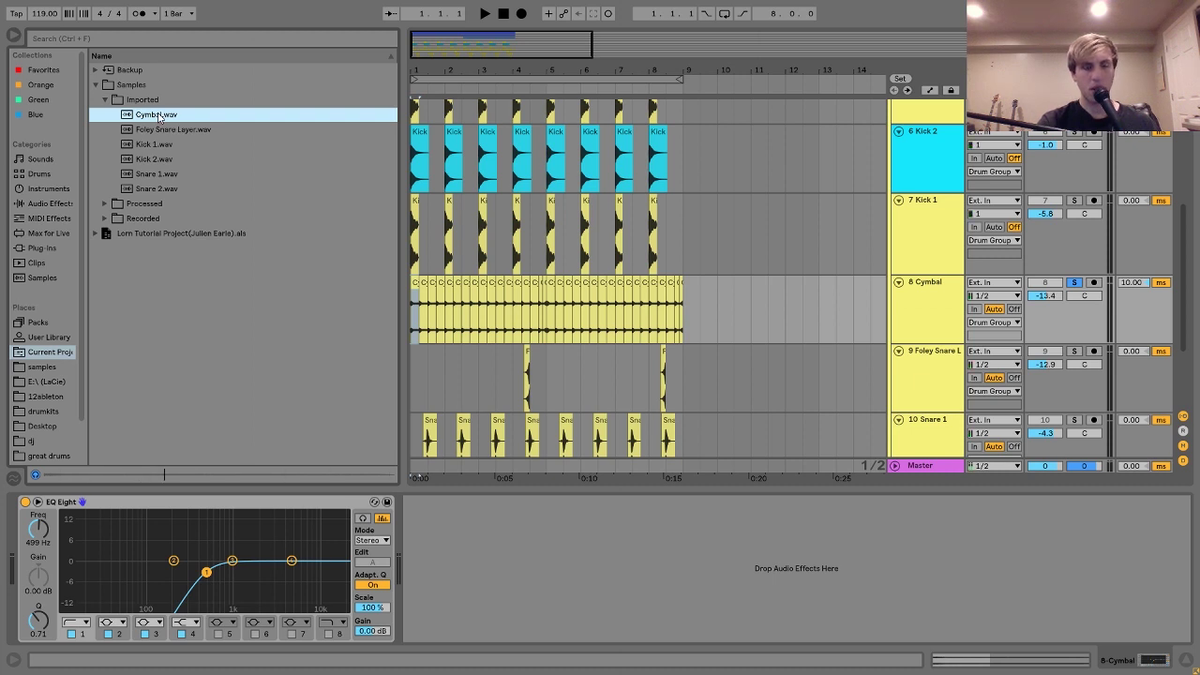
{"action": "double_click", "coordinate": [414, 284]}
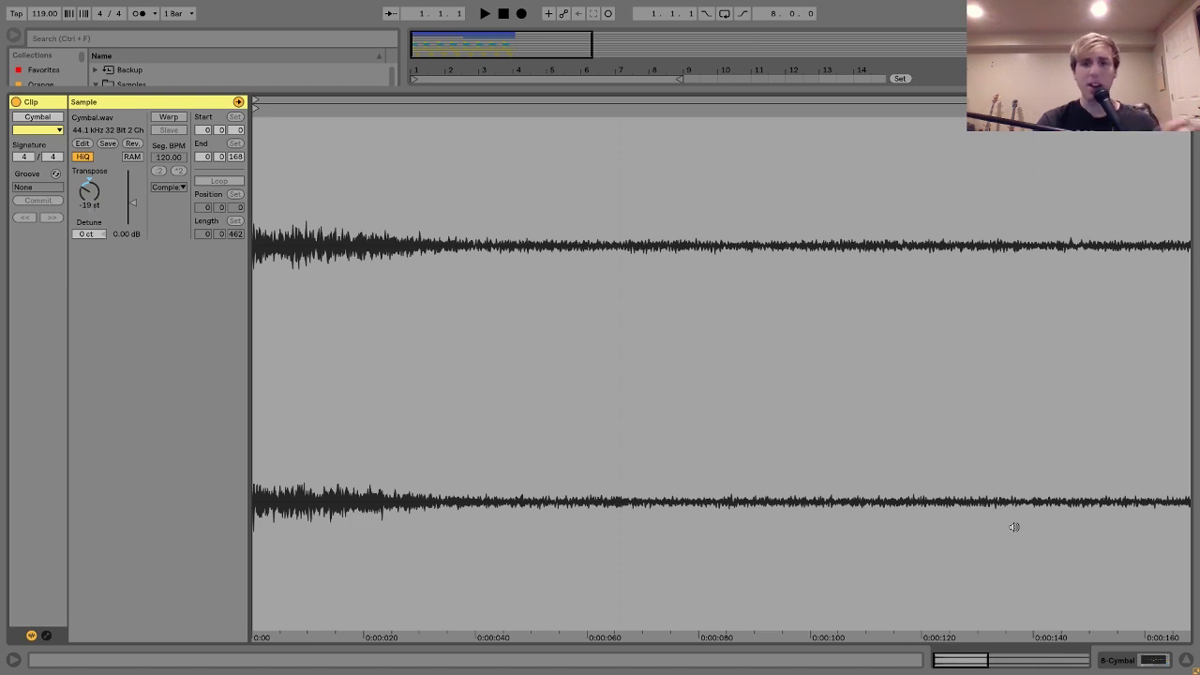
{"action": "left_click", "coordinate": [1146, 663]}
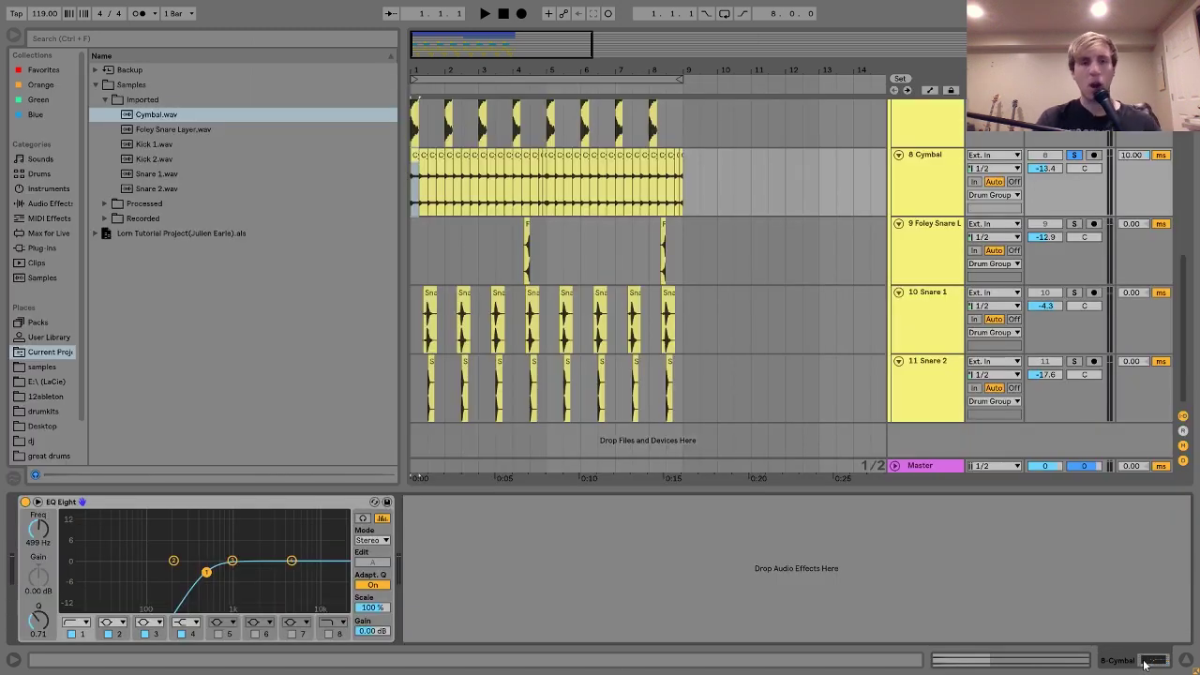
- Play the soloed Cymbal track and compare it with a preview of the raw Cymbal.wav sample
{"action": "key", "text": "space"}
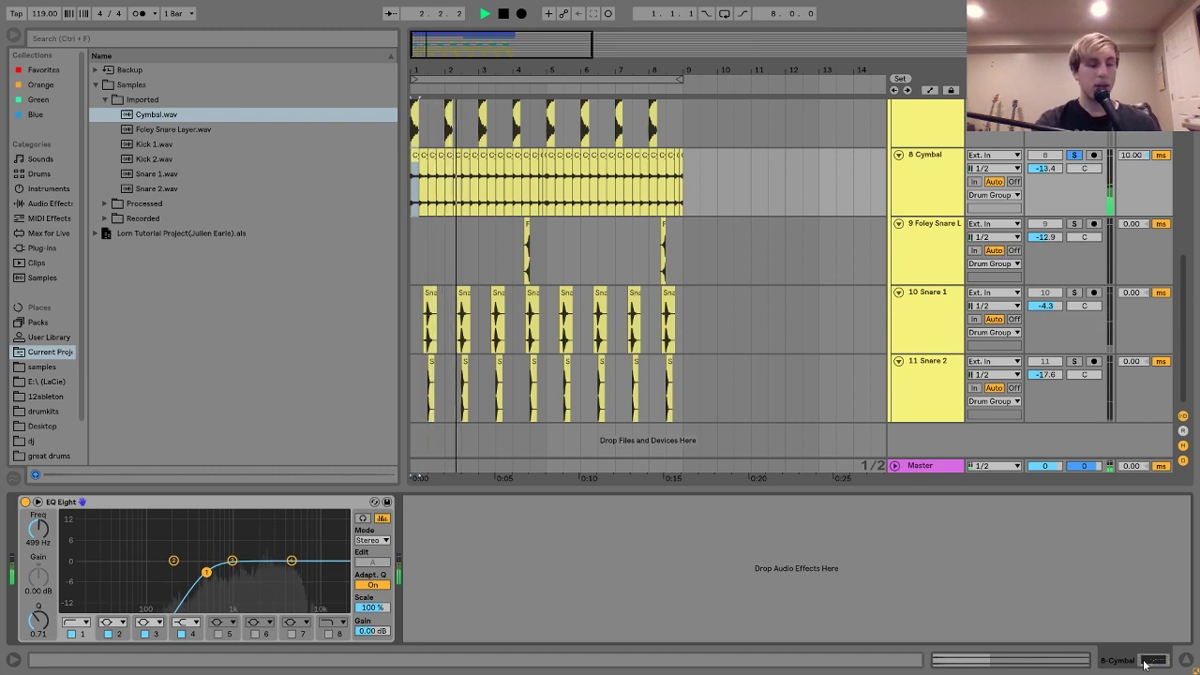
{"action": "key", "text": "space"}
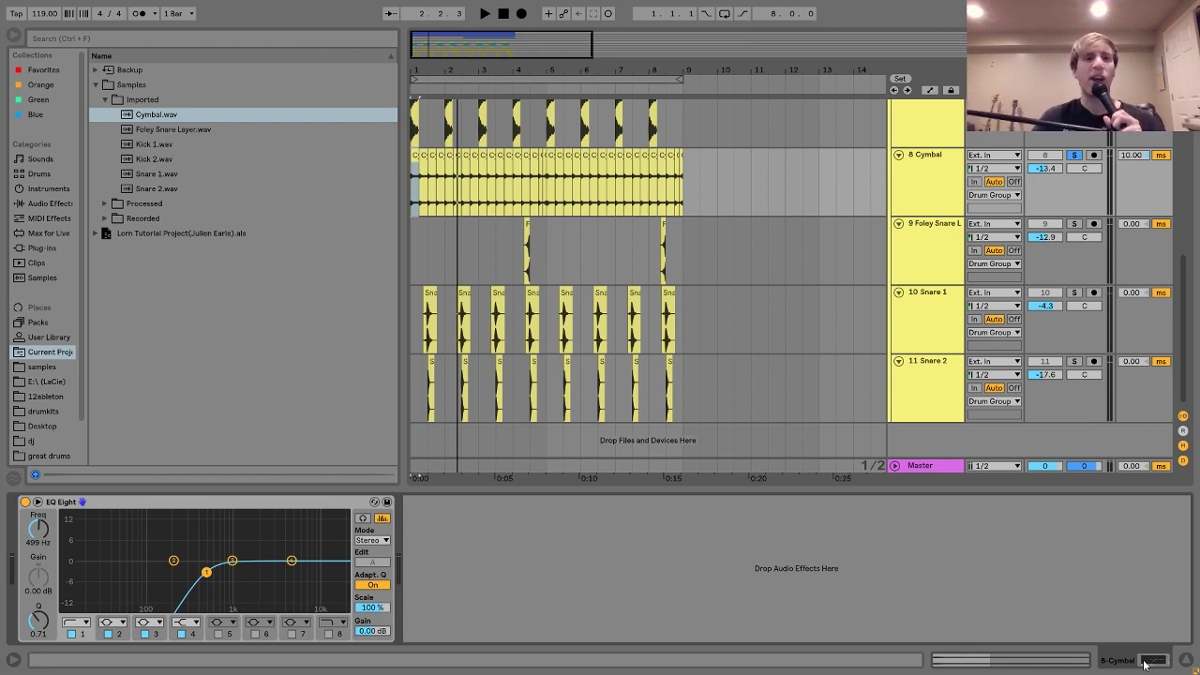
{"action": "left_click", "coordinate": [144, 116]}
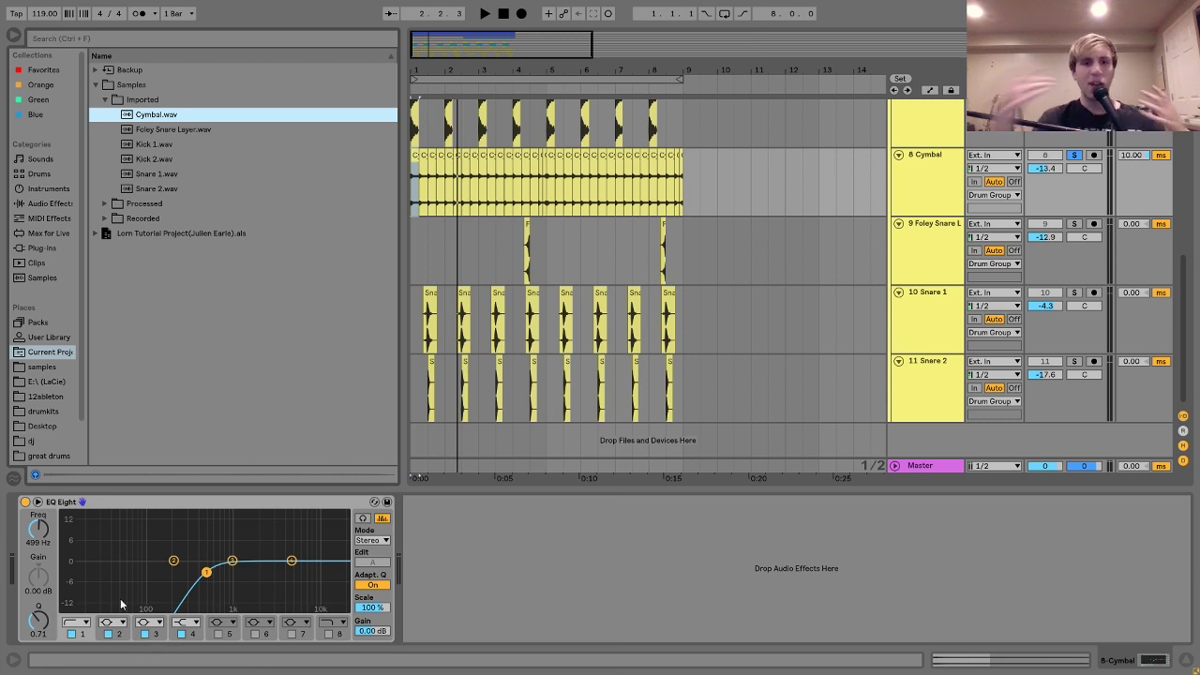
- Play from 1.1.1 and switch the solo from Cymbal to the whole Drum Group
{"action": "key", "text": "space"}
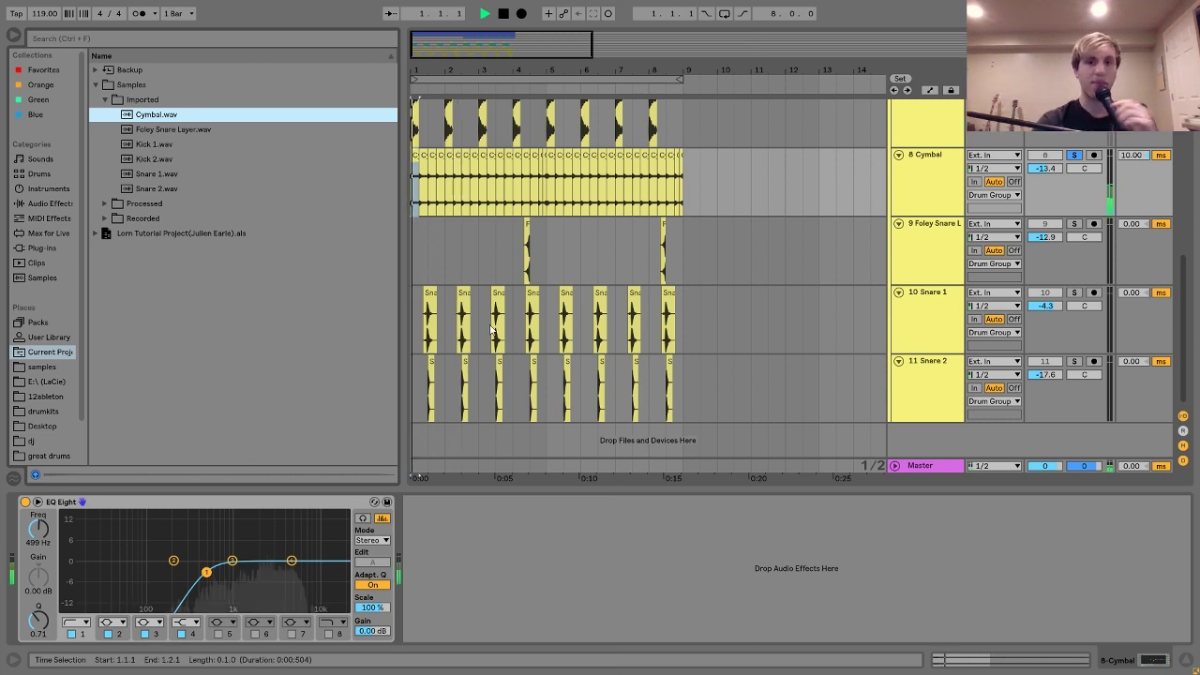
{"action": "scroll", "coordinate": [1048, 184], "scroll_direction": "up", "scroll_amount": 3}
{"action": "scroll", "coordinate": [1048, 185], "scroll_direction": "up", "scroll_amount": 5}
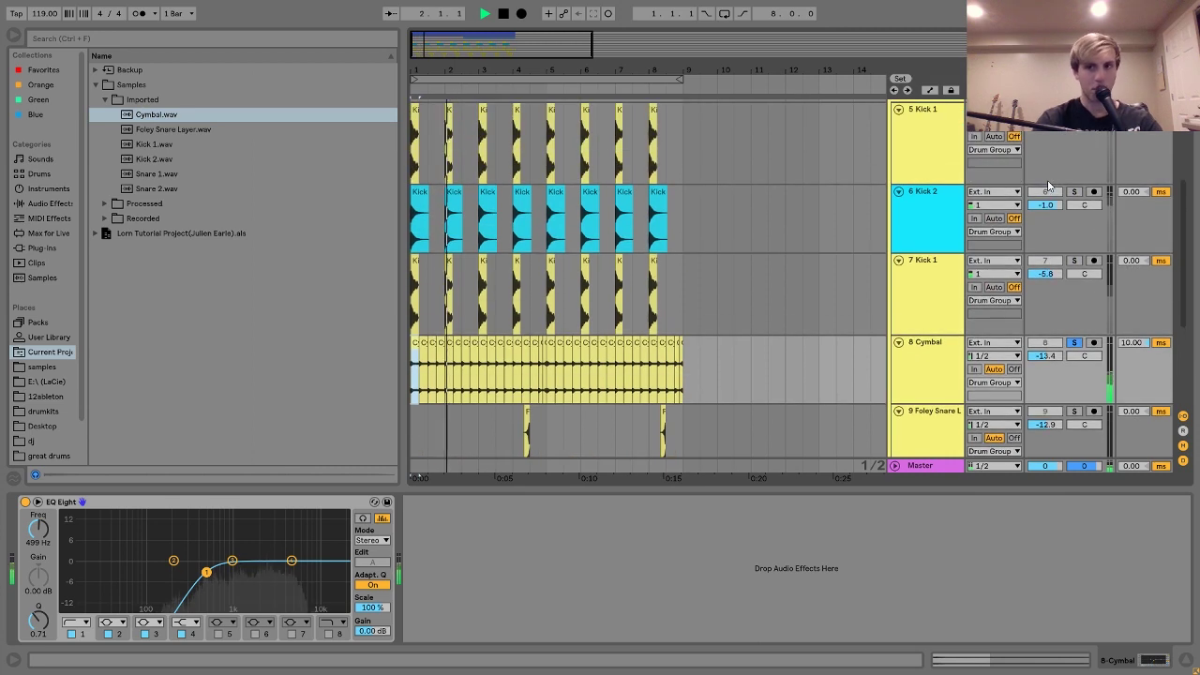
{"action": "left_click", "coordinate": [1074, 150]}
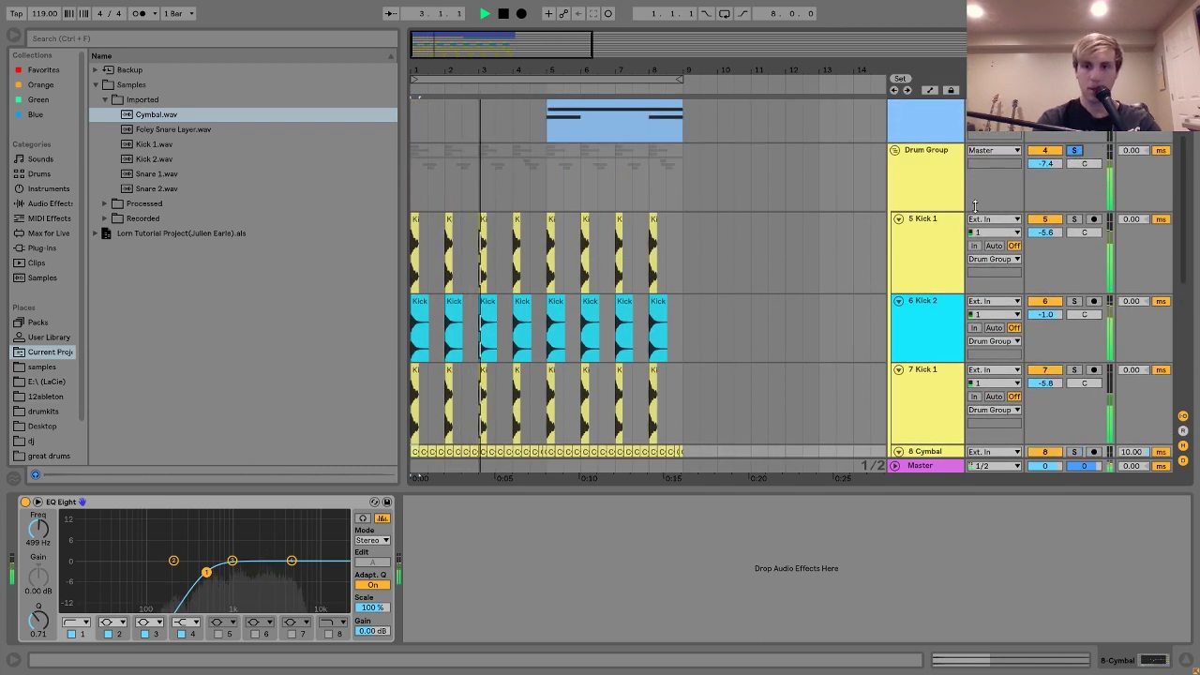
- Select all the Cymbal clips and adjust their Transpose setting together
{"action": "scroll", "coordinate": [728, 380], "scroll_direction": "down", "scroll_amount": 3}
{"action": "left_click_drag", "start_coordinate": [727, 380], "coordinate": [281, 369]}
{"action": "key", "text": "space"}
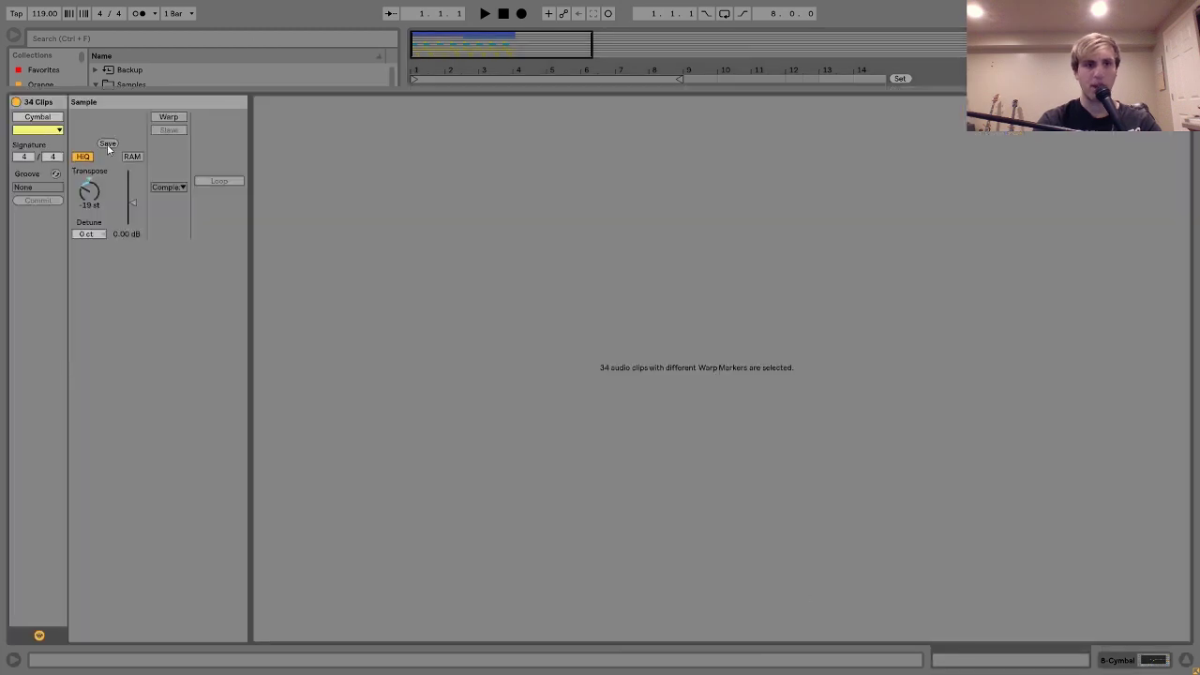
{"action": "left_click_drag", "start_coordinate": [90, 188], "coordinate": [97, 195]}
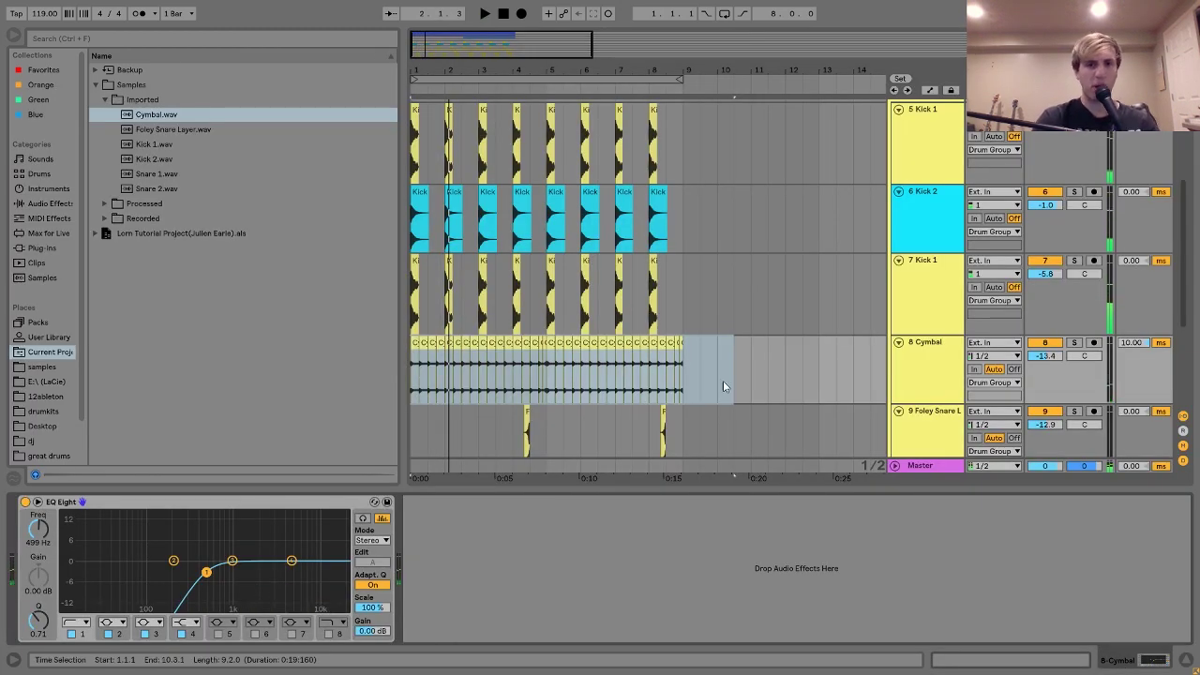
- Duplicate the Cymbal clip at 4.3.1 over the two short hits that start at 4.4.1
{"action": "left_click_drag", "start_coordinate": [532, 67], "coordinate": [566, 70]}
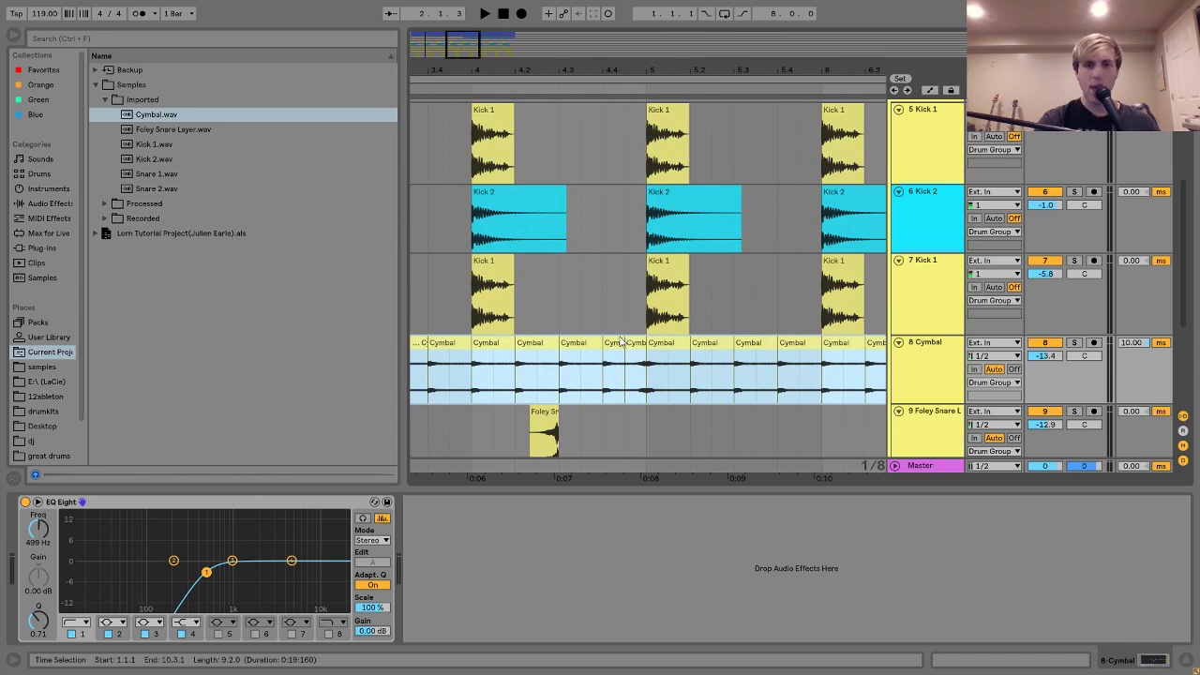
{"action": "left_click_drag", "start_coordinate": [603, 360], "coordinate": [623, 359]}
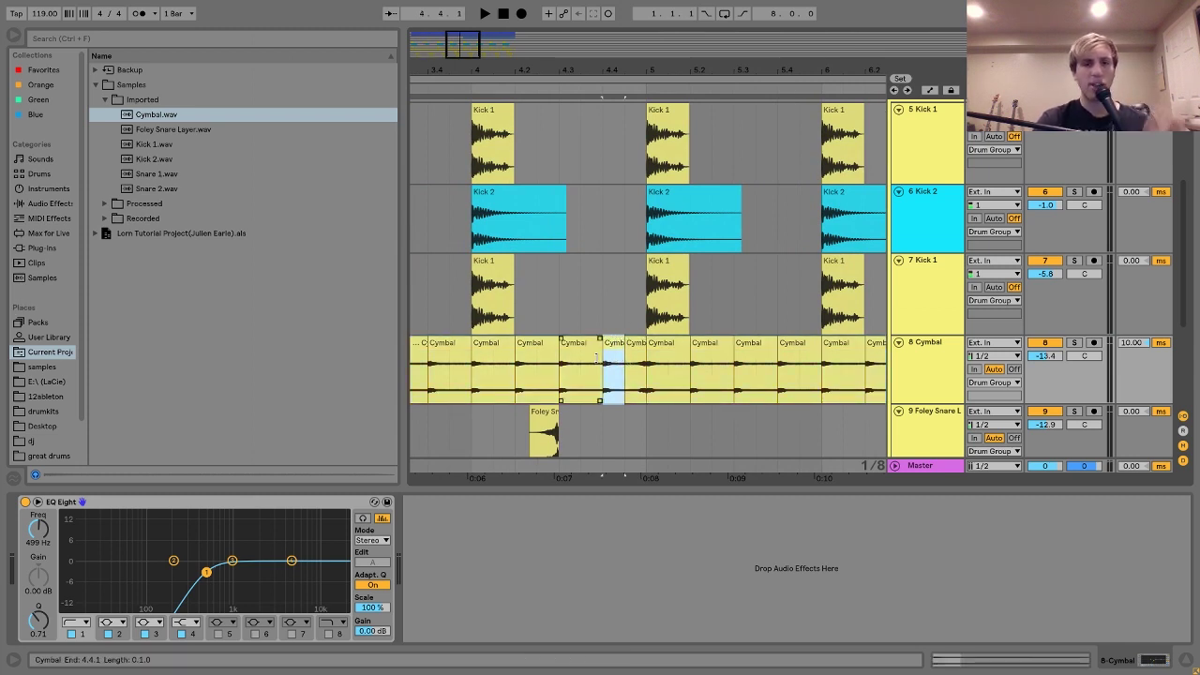
{"action": "left_click", "coordinate": [586, 344]}
{"action": "key", "text": "ctrl+d"}
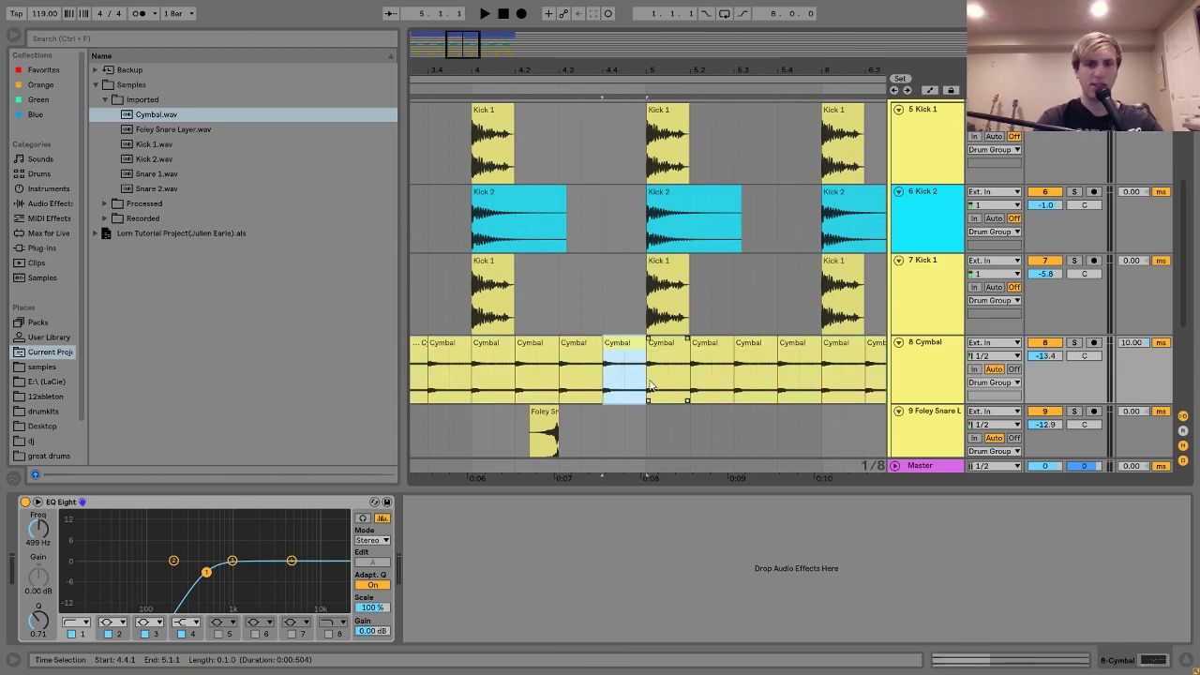
- Duplicate the first half of the Cymbal clip at 4.4.1 to 4.4.3 and play the double hit from 4.3.1
{"action": "left_click_drag", "start_coordinate": [630, 384], "coordinate": [611, 359]}
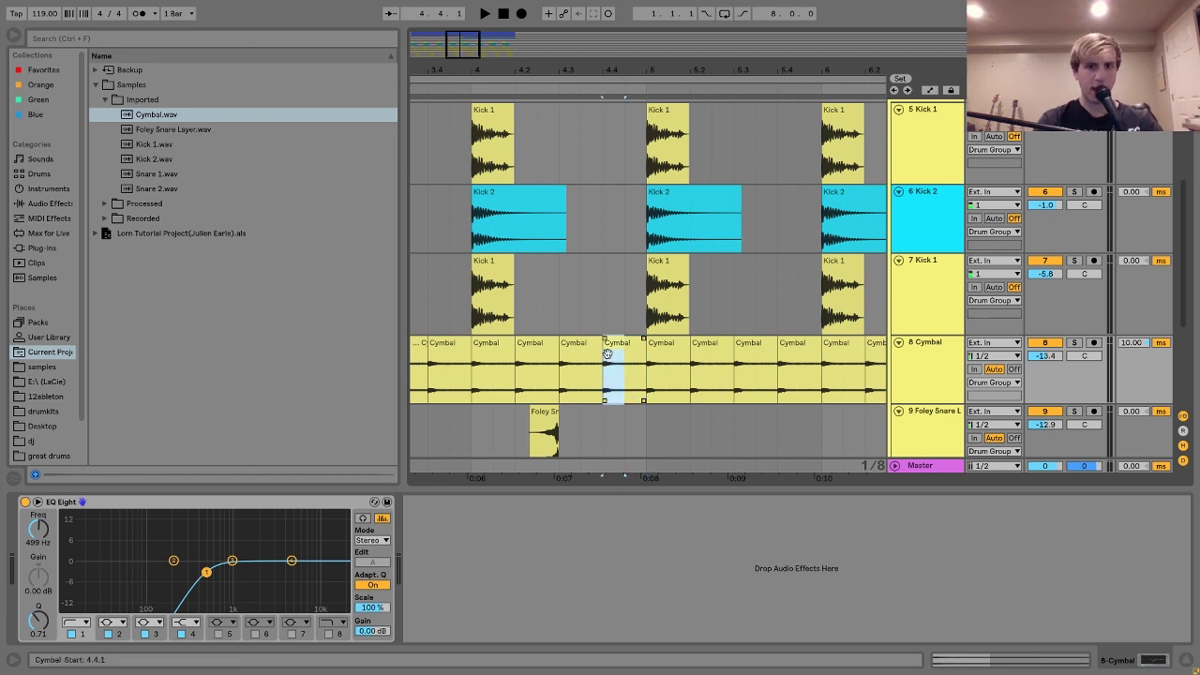
{"action": "key", "text": "ctrl+d"}
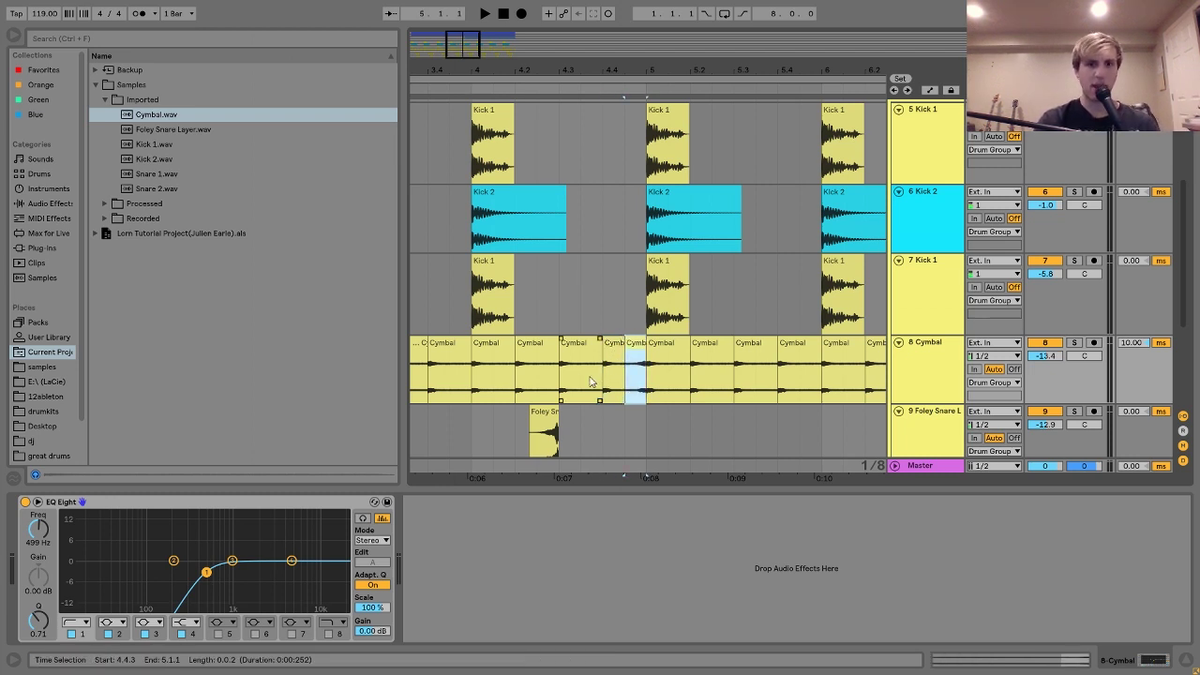
{"action": "left_click", "coordinate": [561, 385]}
{"action": "key", "text": "space"}
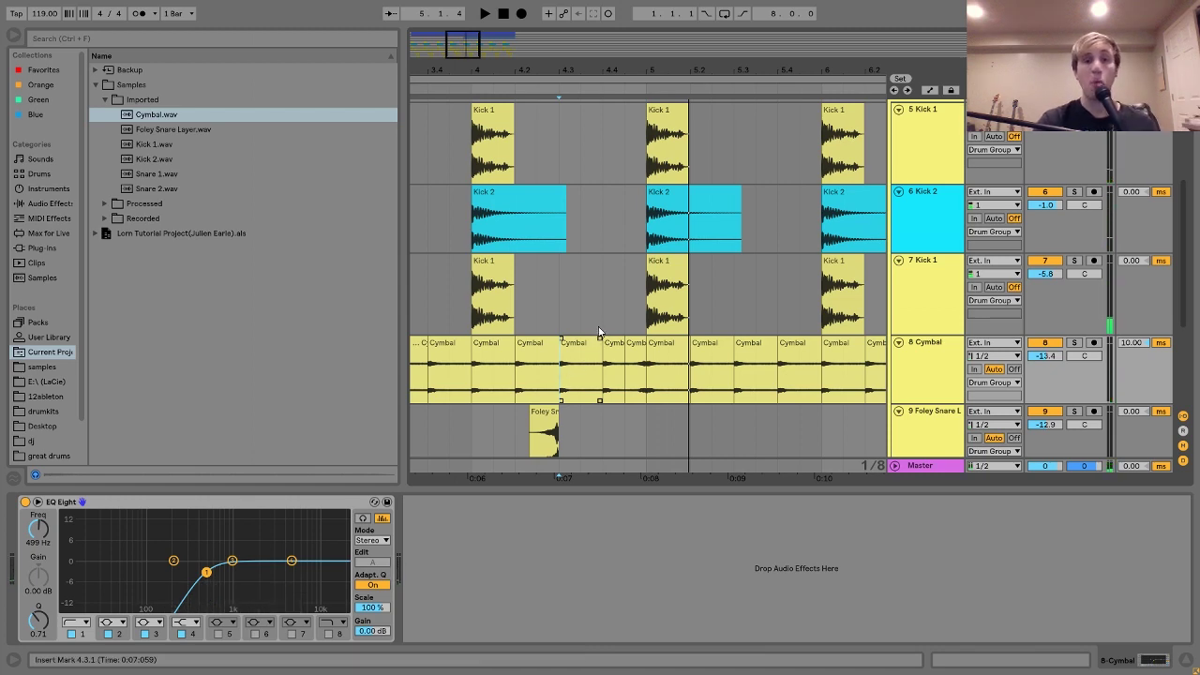
- Place the insert marker at 1.1.1 on the Drum Group track, showing its Drum Buss device
{"action": "scroll", "coordinate": [601, 332], "scroll_direction": "up", "scroll_amount": 5}
{"action": "left_click_drag", "start_coordinate": [595, 64], "coordinate": [657, 9]}
{"action": "left_click", "coordinate": [413, 243]}
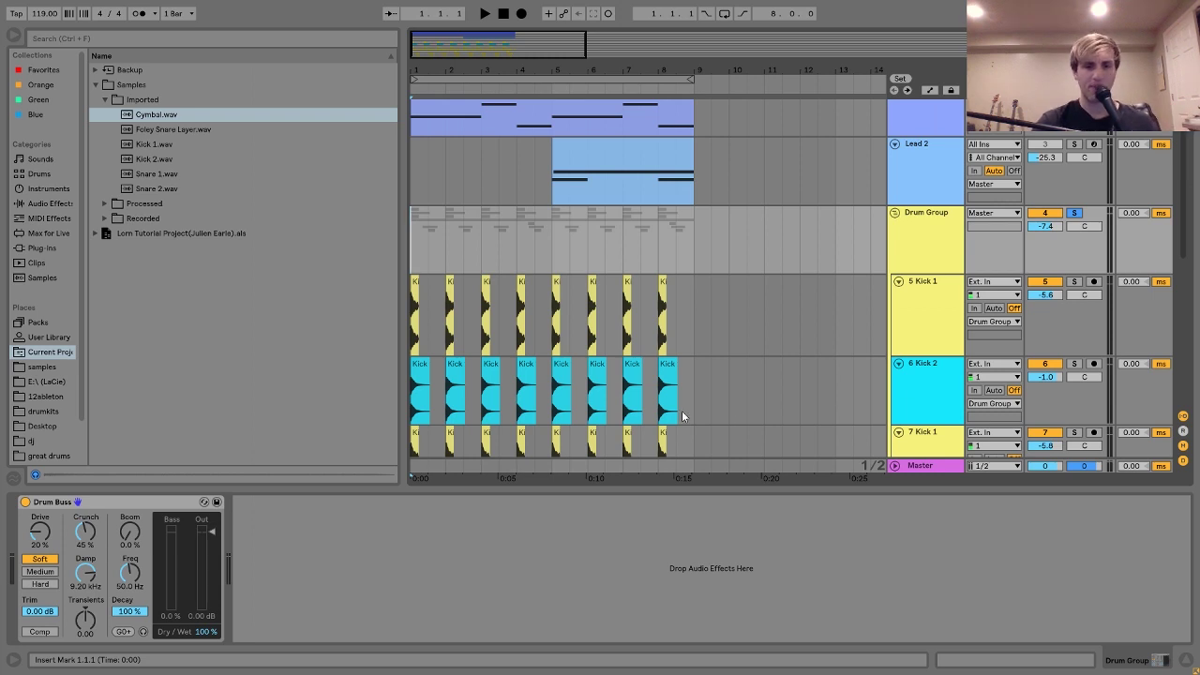
- Play the Drum Group from 1.1.1 and compare its sound with the Drum Buss bypassed and re-enabled
{"action": "key", "text": "space"}
{"action": "left_click", "coordinate": [24, 502]}
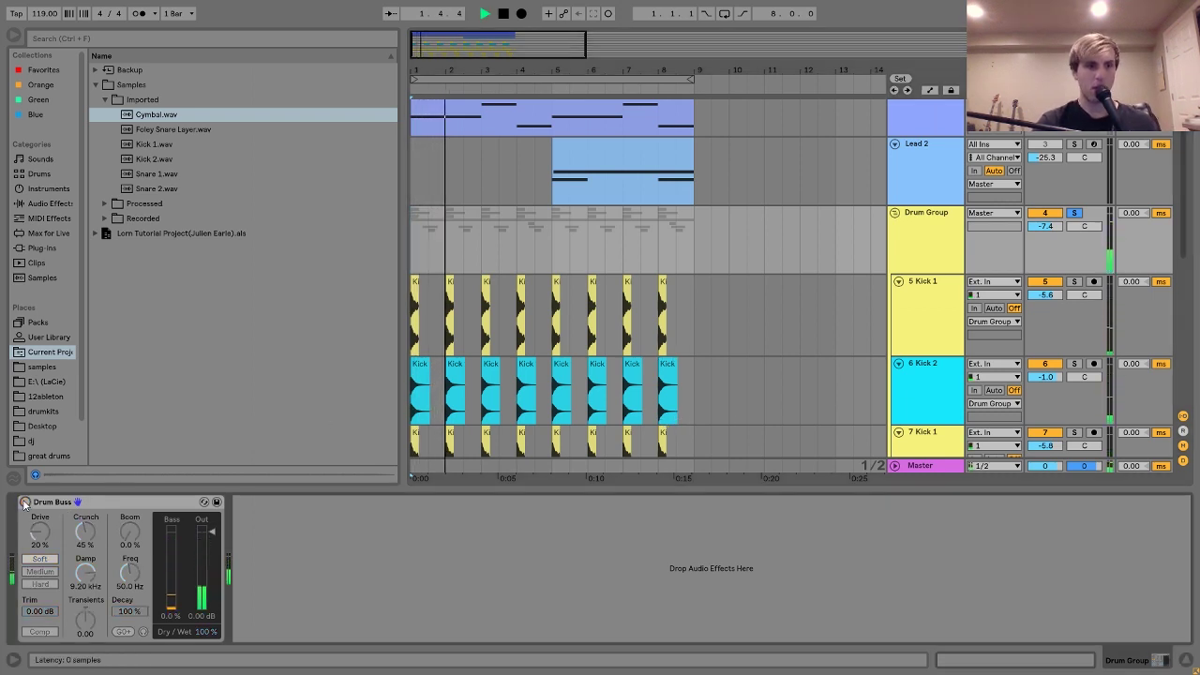
{"action": "left_click", "coordinate": [24, 503]}
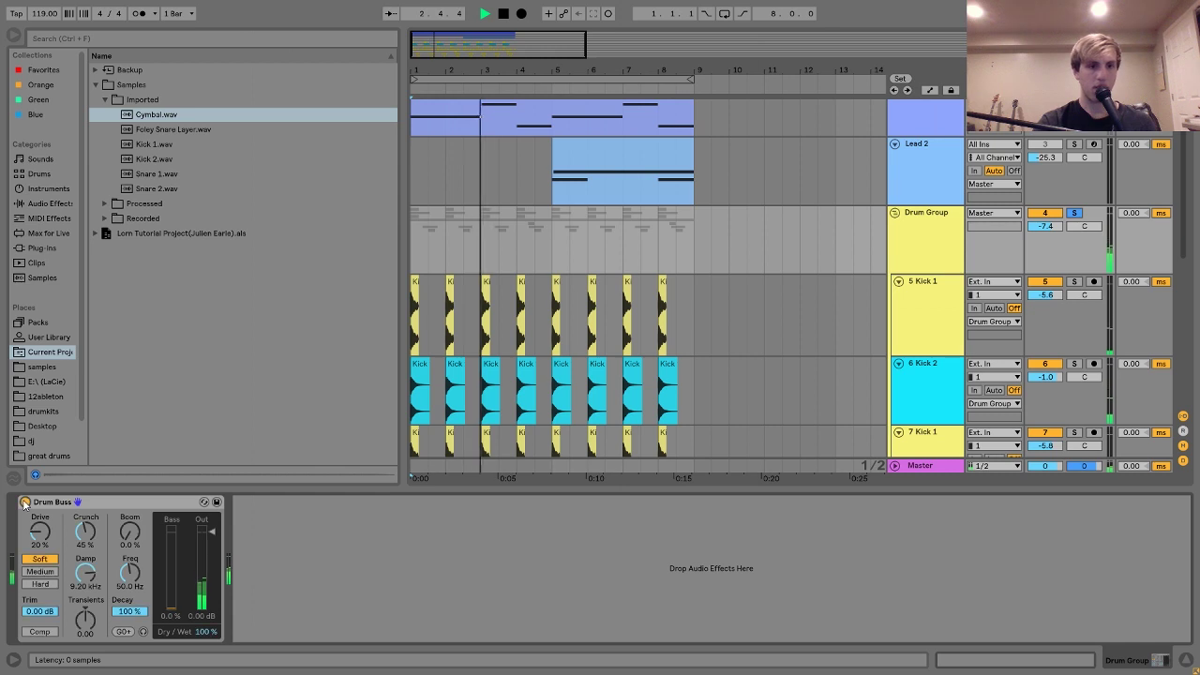
{"action": "key", "text": "space"}
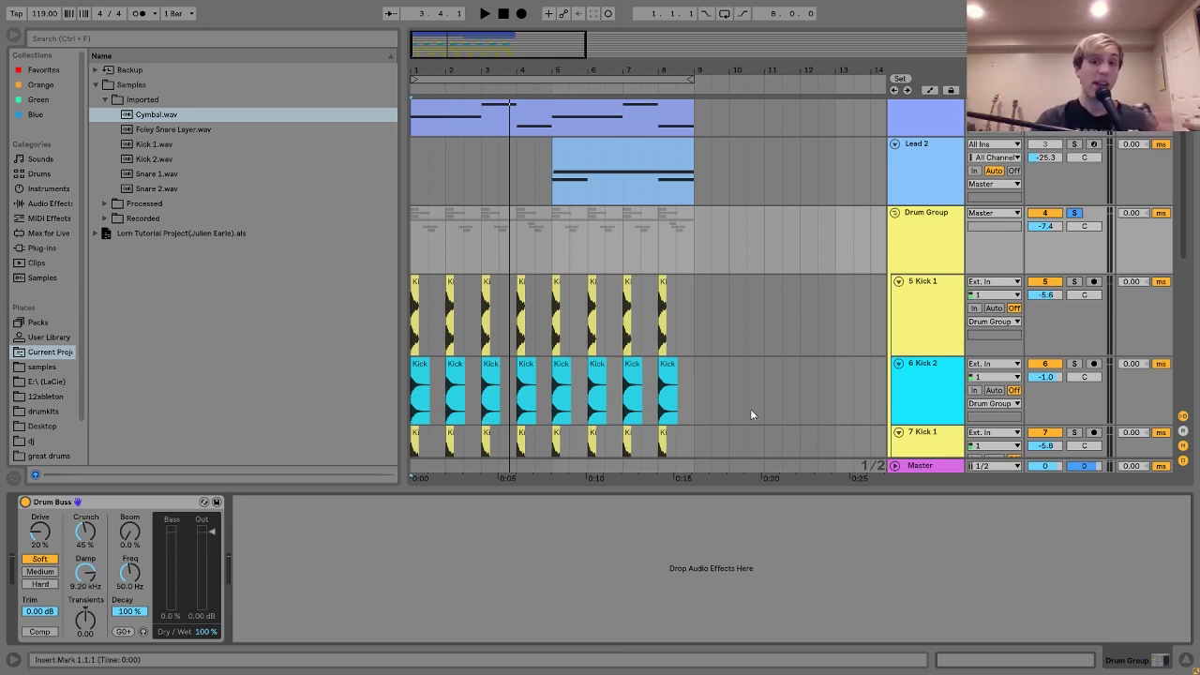
- Review the Lead track's device chain back to its Analog synth, and show the Bass track's devices
{"action": "scroll", "coordinate": [916, 228], "scroll_direction": "up", "scroll_amount": 3}
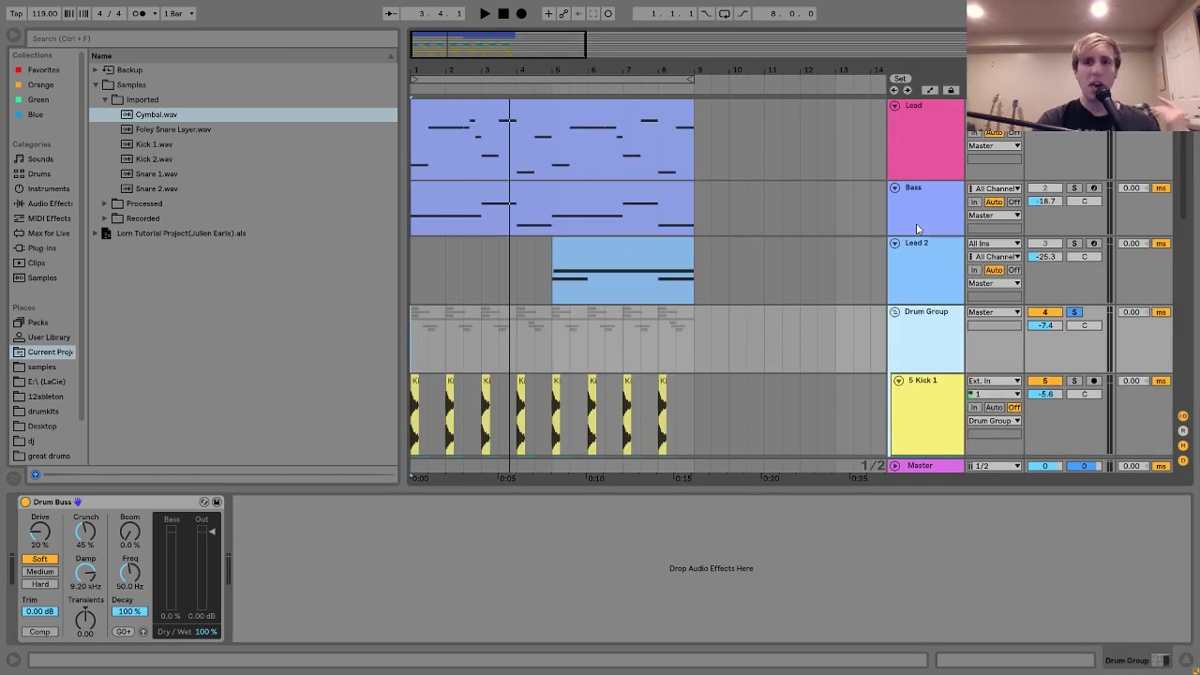
{"action": "left_click", "coordinate": [932, 154]}
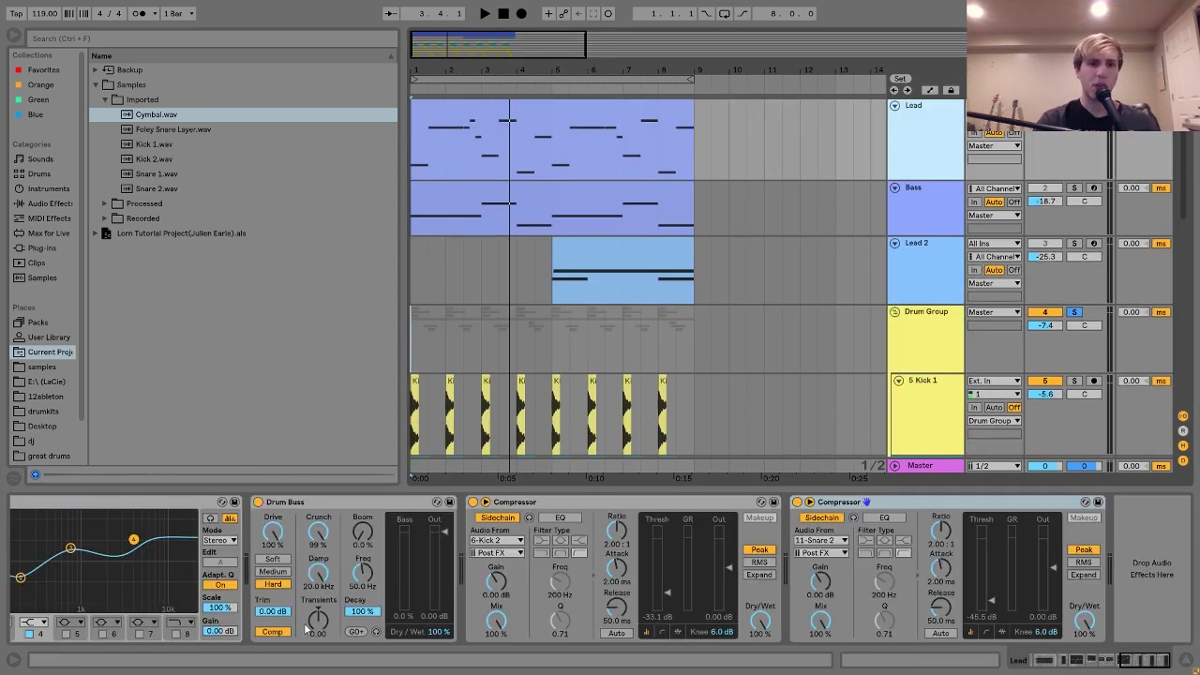
{"action": "scroll", "coordinate": [310, 619], "scroll_direction": "up", "scroll_amount": 10}
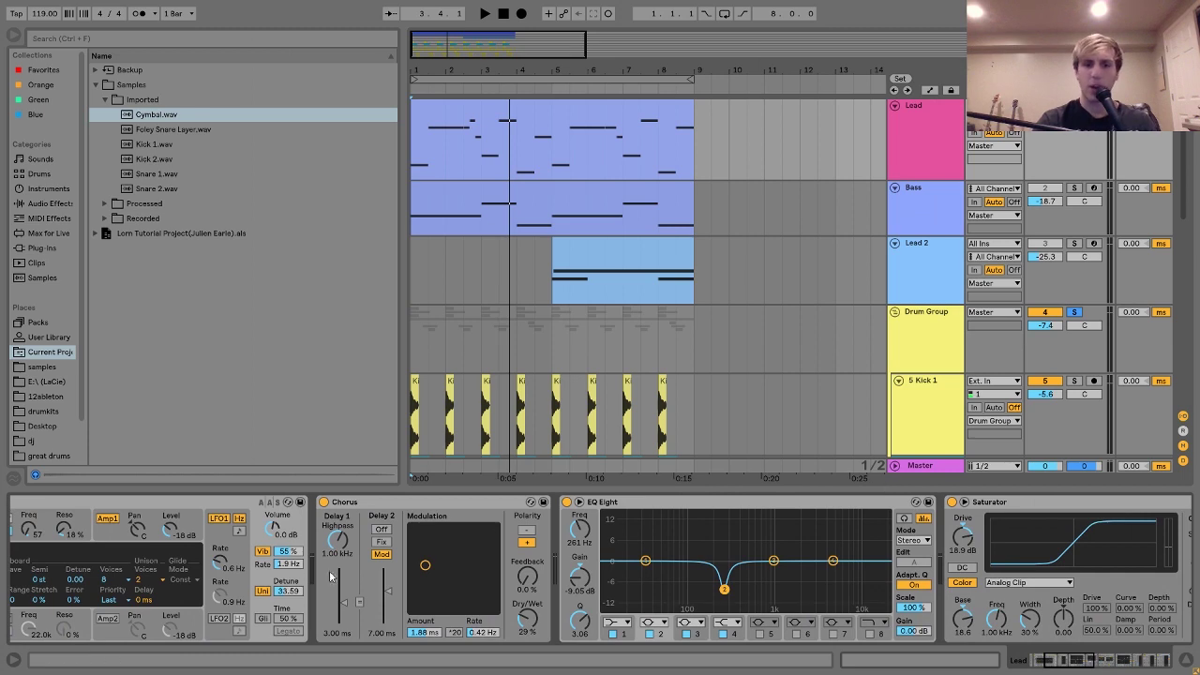
{"action": "scroll", "coordinate": [330, 576], "scroll_direction": "up", "scroll_amount": 5}
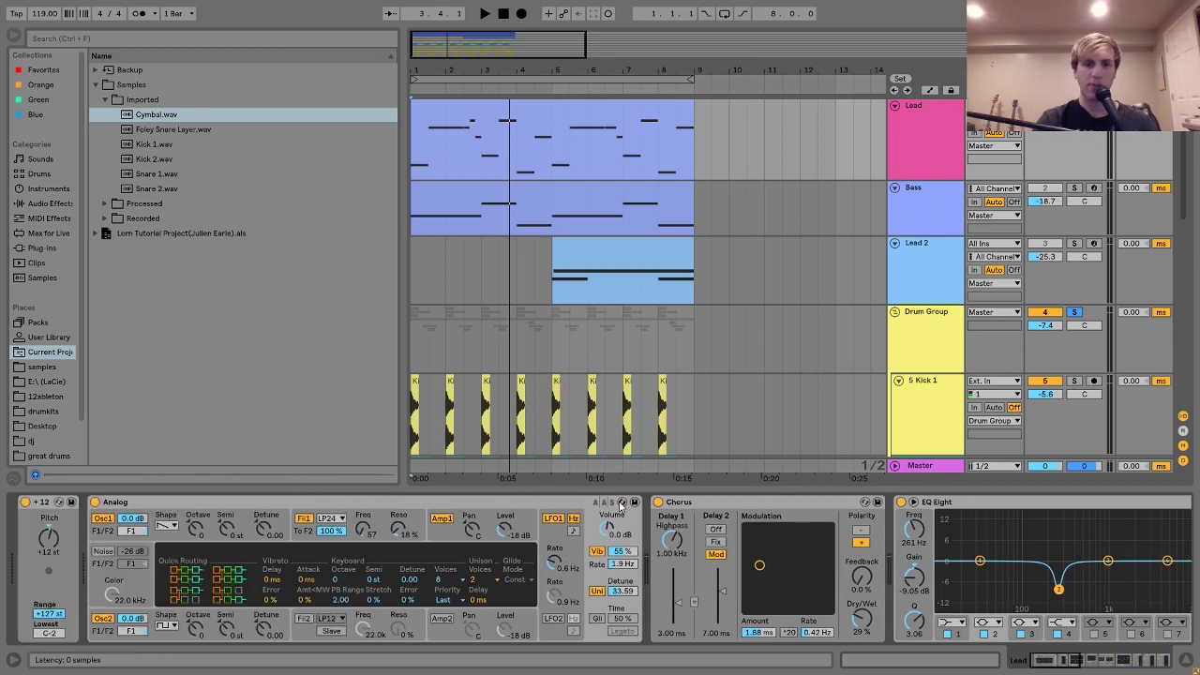
{"action": "left_click", "coordinate": [943, 214]}
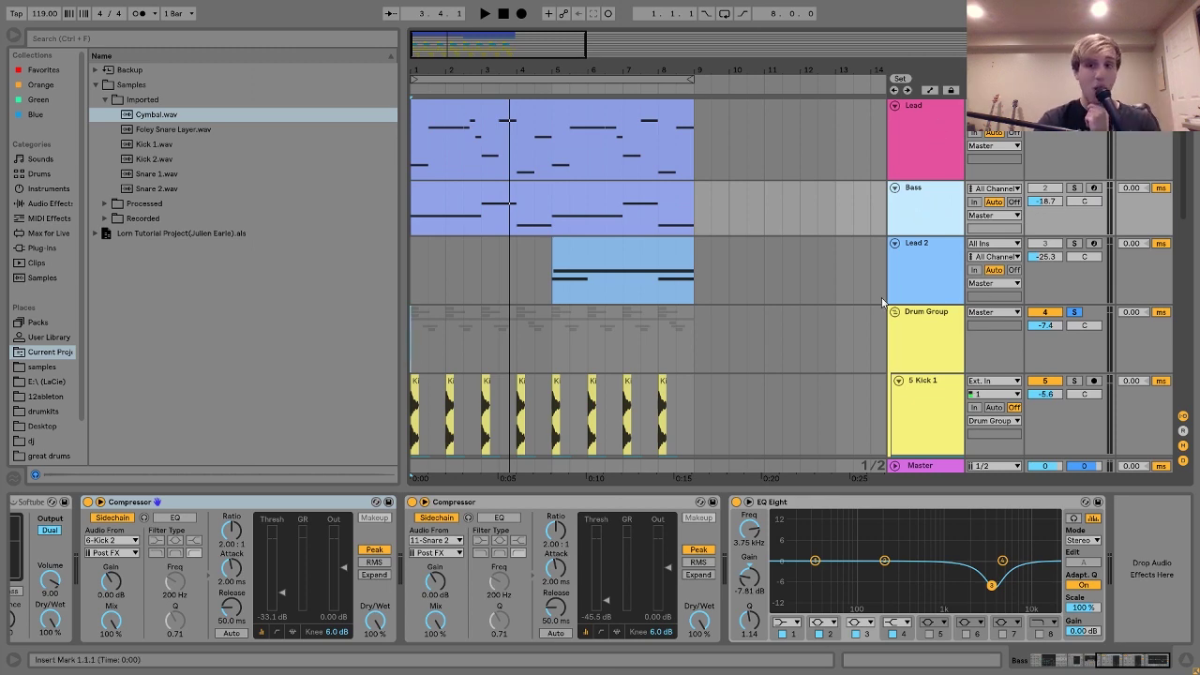
- Show the Drum Group's Drum Buss device and look over its kick, cymbal, foley and snare tracks
{"action": "scroll", "coordinate": [910, 281], "scroll_direction": "down", "scroll_amount": 3}
{"action": "left_click", "coordinate": [917, 233]}
{"action": "scroll", "coordinate": [917, 233], "scroll_direction": "down", "scroll_amount": 3}
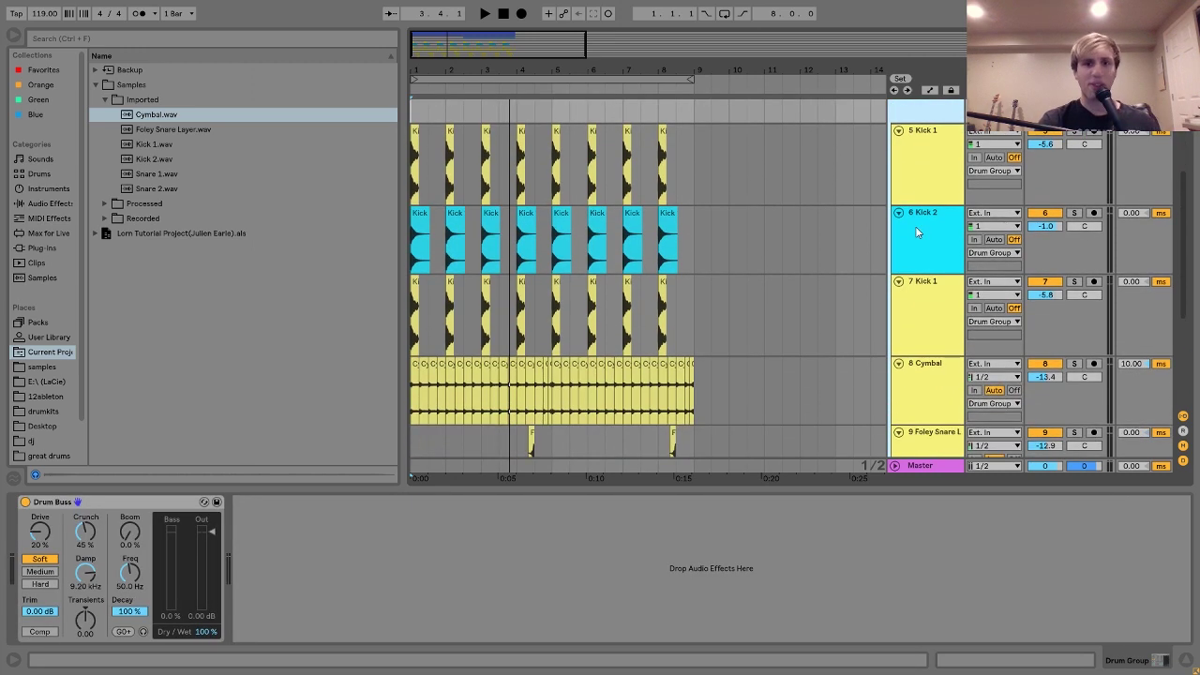
{"action": "scroll", "coordinate": [690, 315], "scroll_direction": "down", "scroll_amount": 2}
{"action": "scroll", "coordinate": [690, 315], "scroll_direction": "down", "scroll_amount": 1}
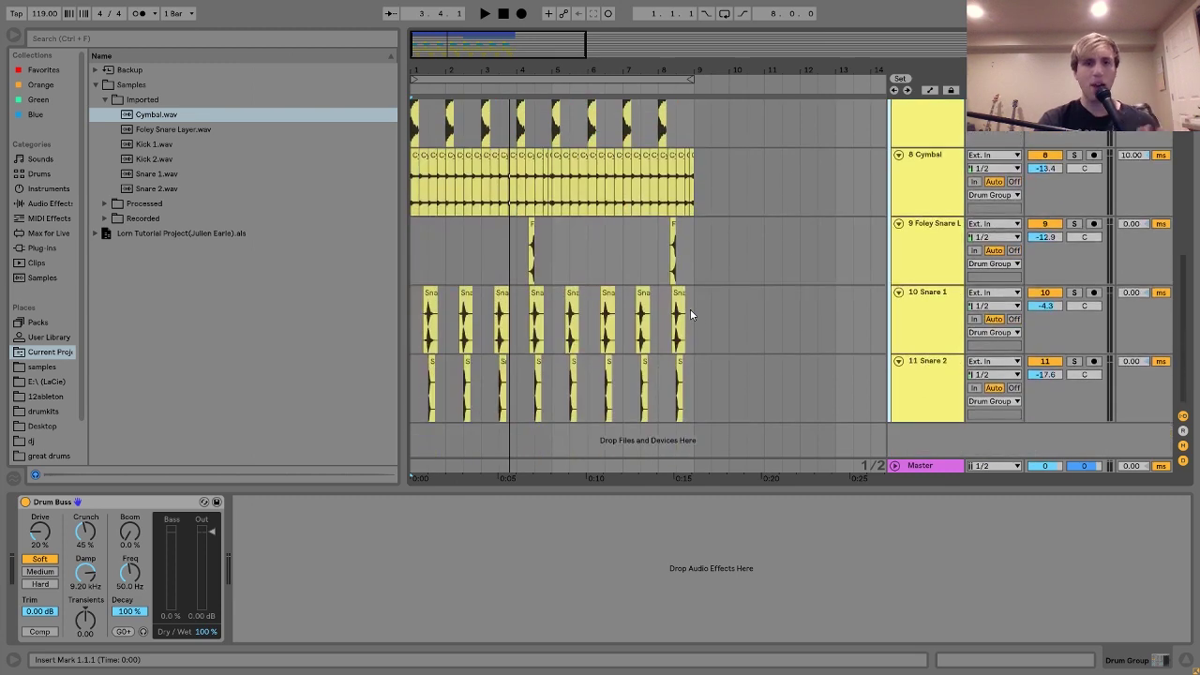
{"action": "scroll", "coordinate": [690, 315], "scroll_direction": "up", "scroll_amount": 2}
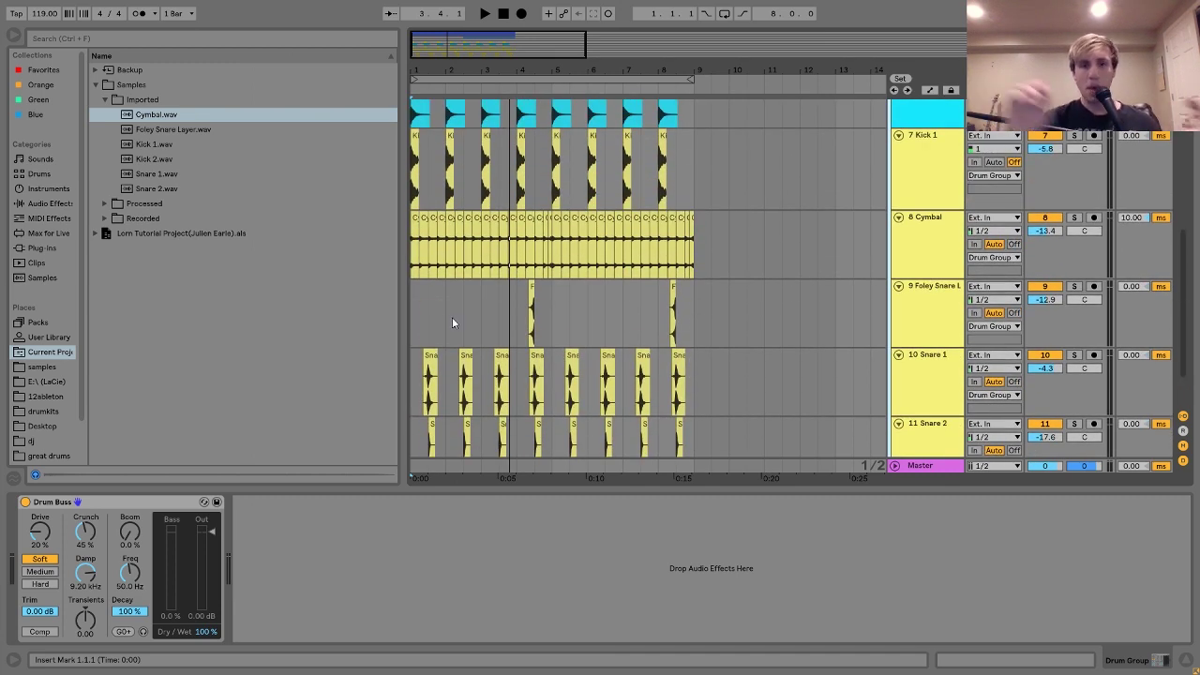
{"action": "scroll", "coordinate": [452, 322], "scroll_direction": "up", "scroll_amount": 5}
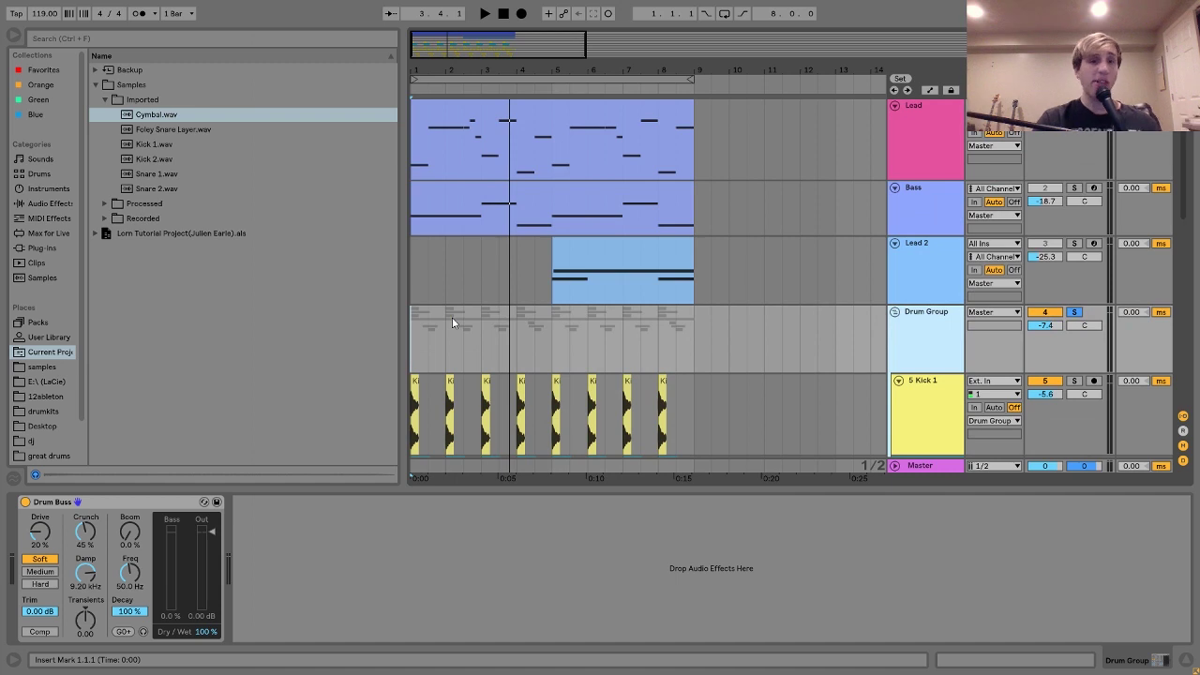